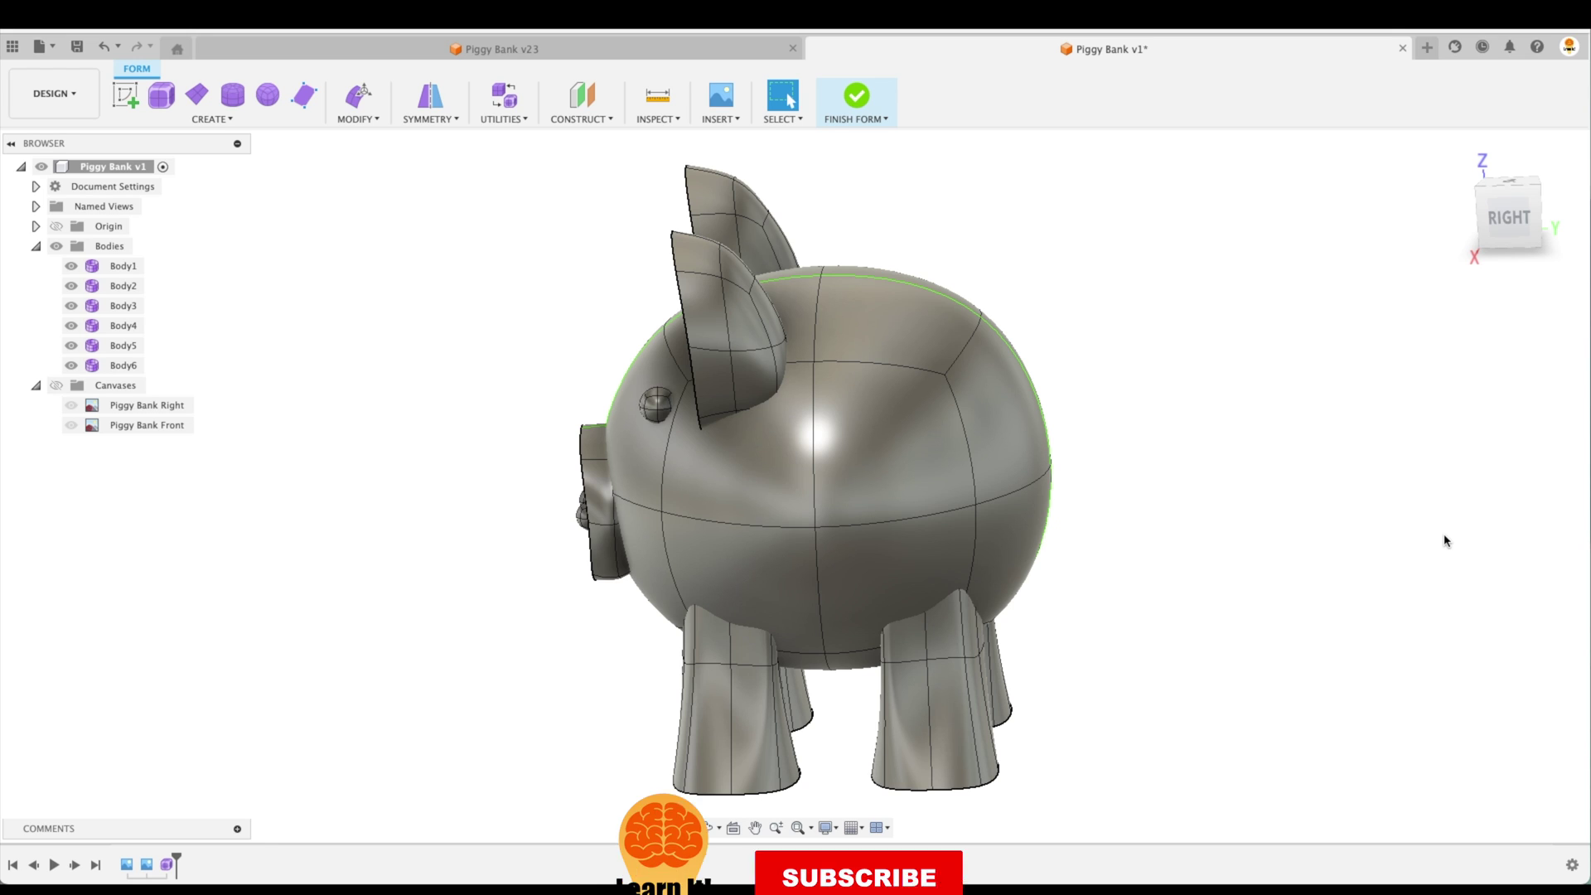
Return the piggy bank to the home view and save the design as a new version.
click(1444, 160)
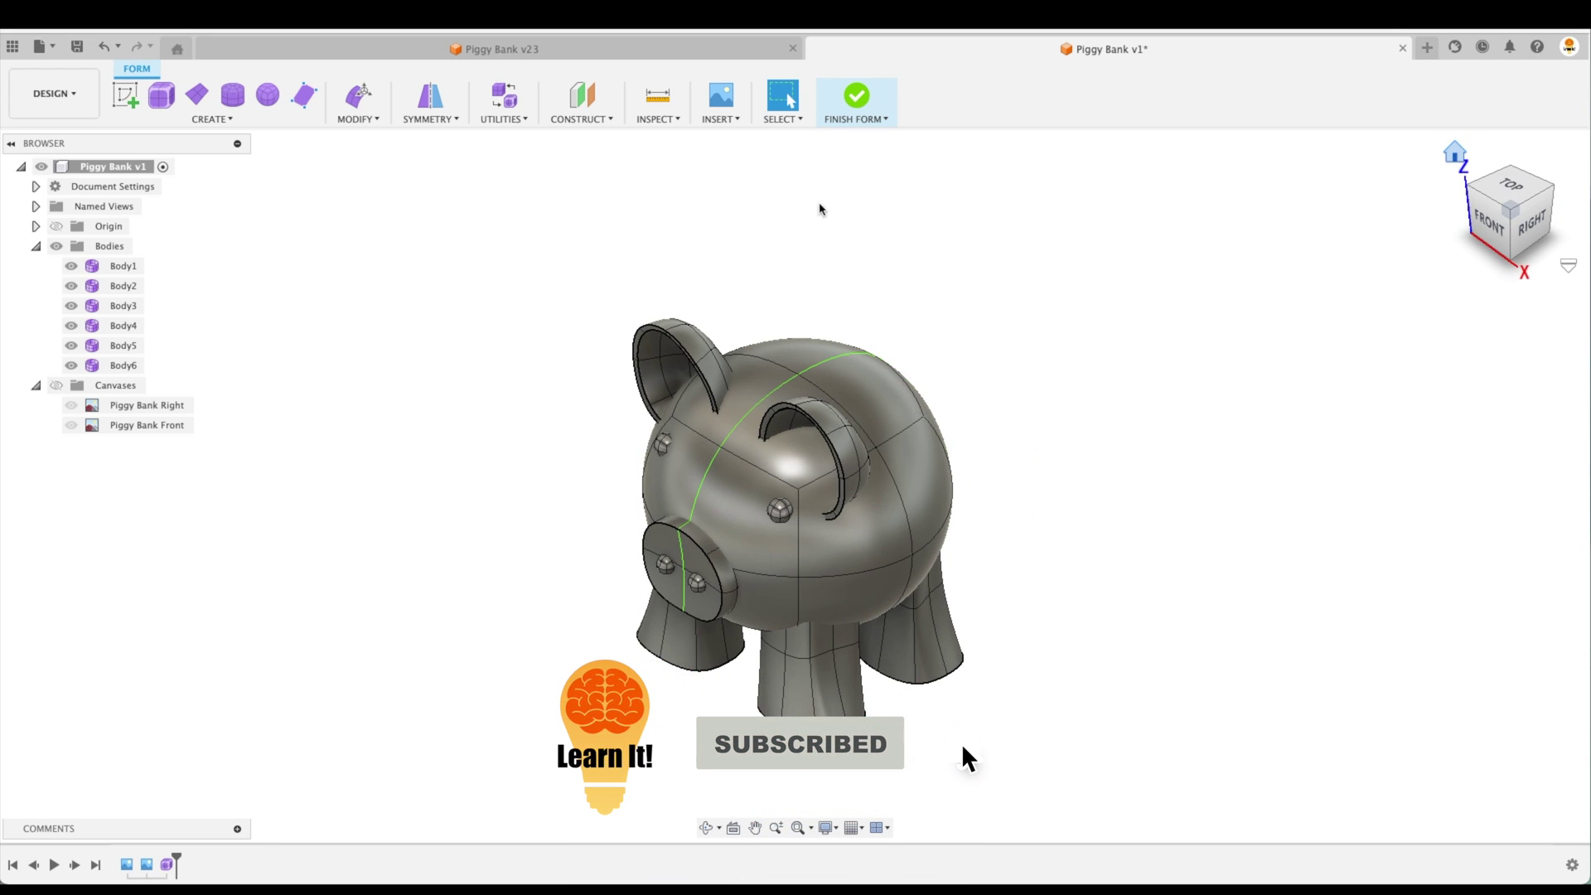
click(78, 47)
click(815, 466)
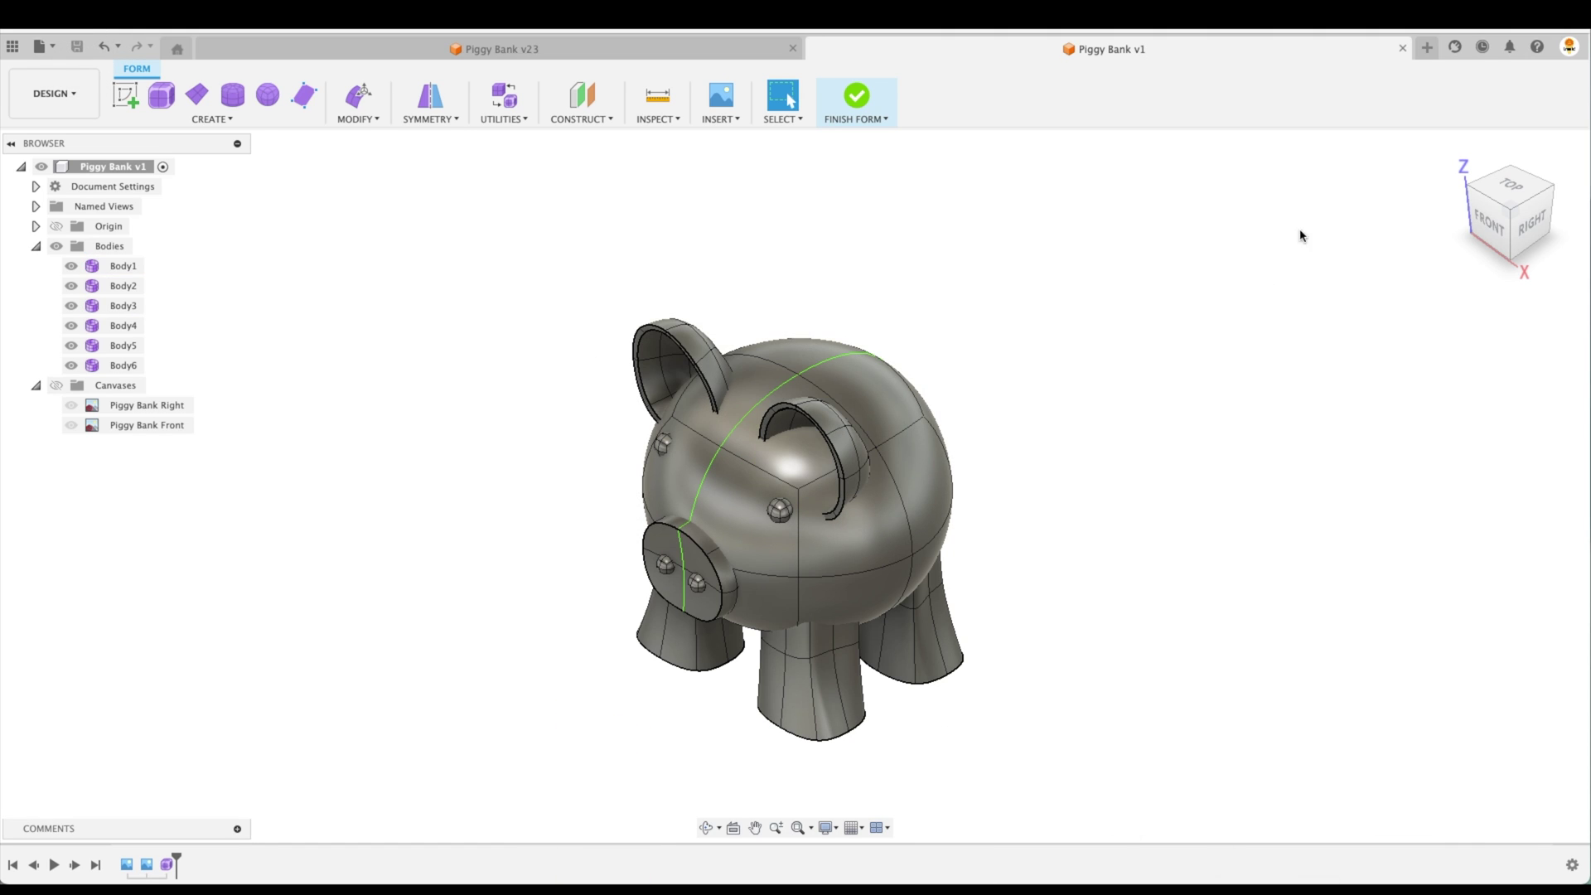
Create a new design, start a form in it, and place a cylinder about 1.28 in in diameter on the YZ plane.
click(1429, 48)
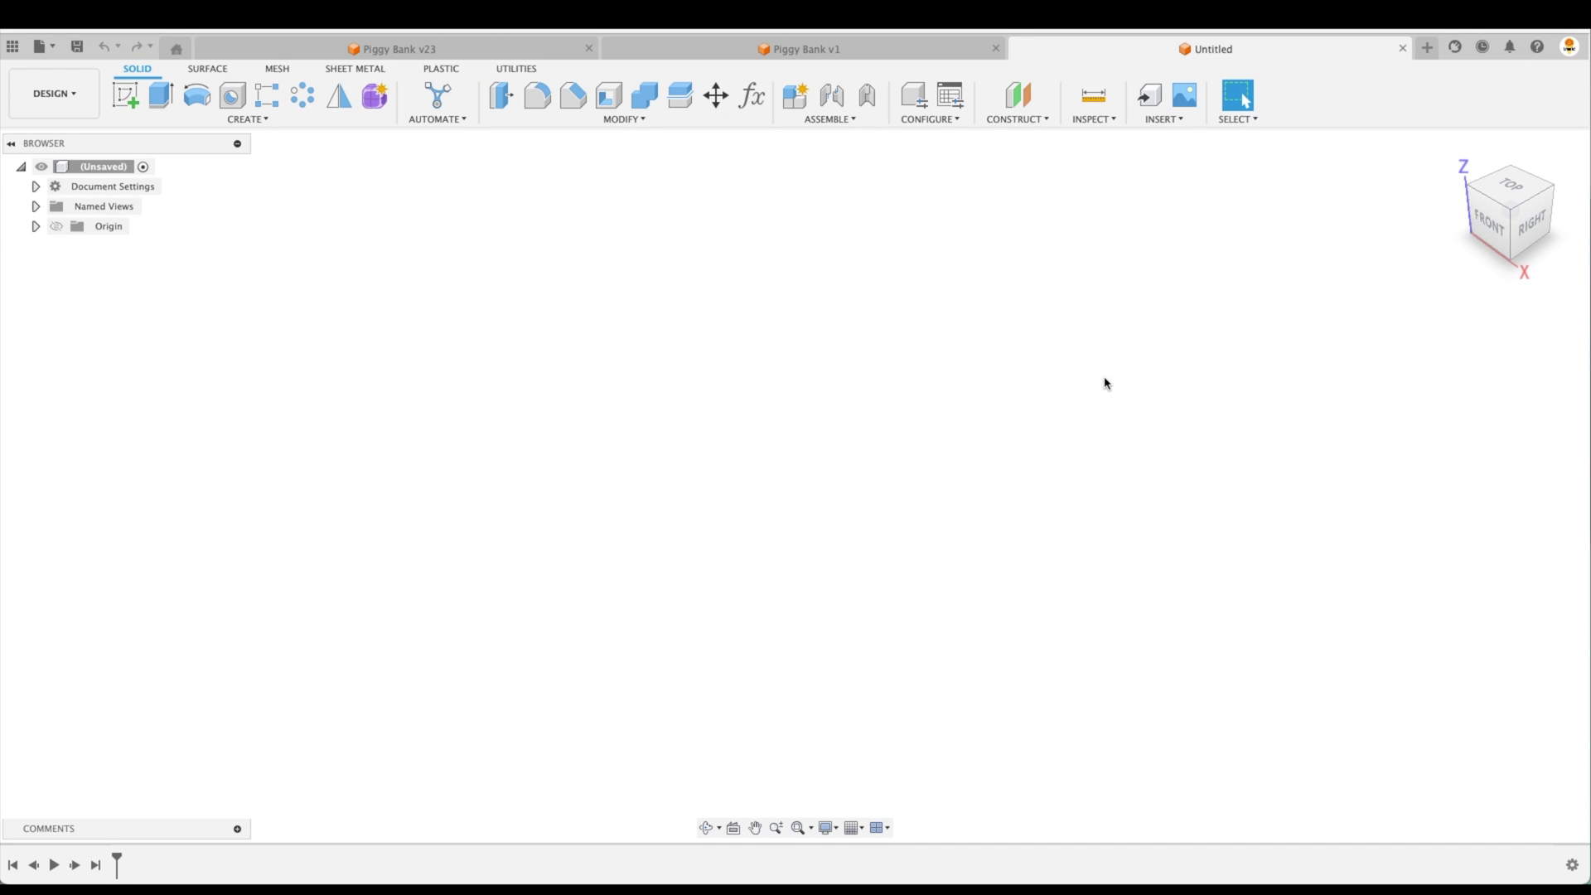
click(377, 97)
click(235, 98)
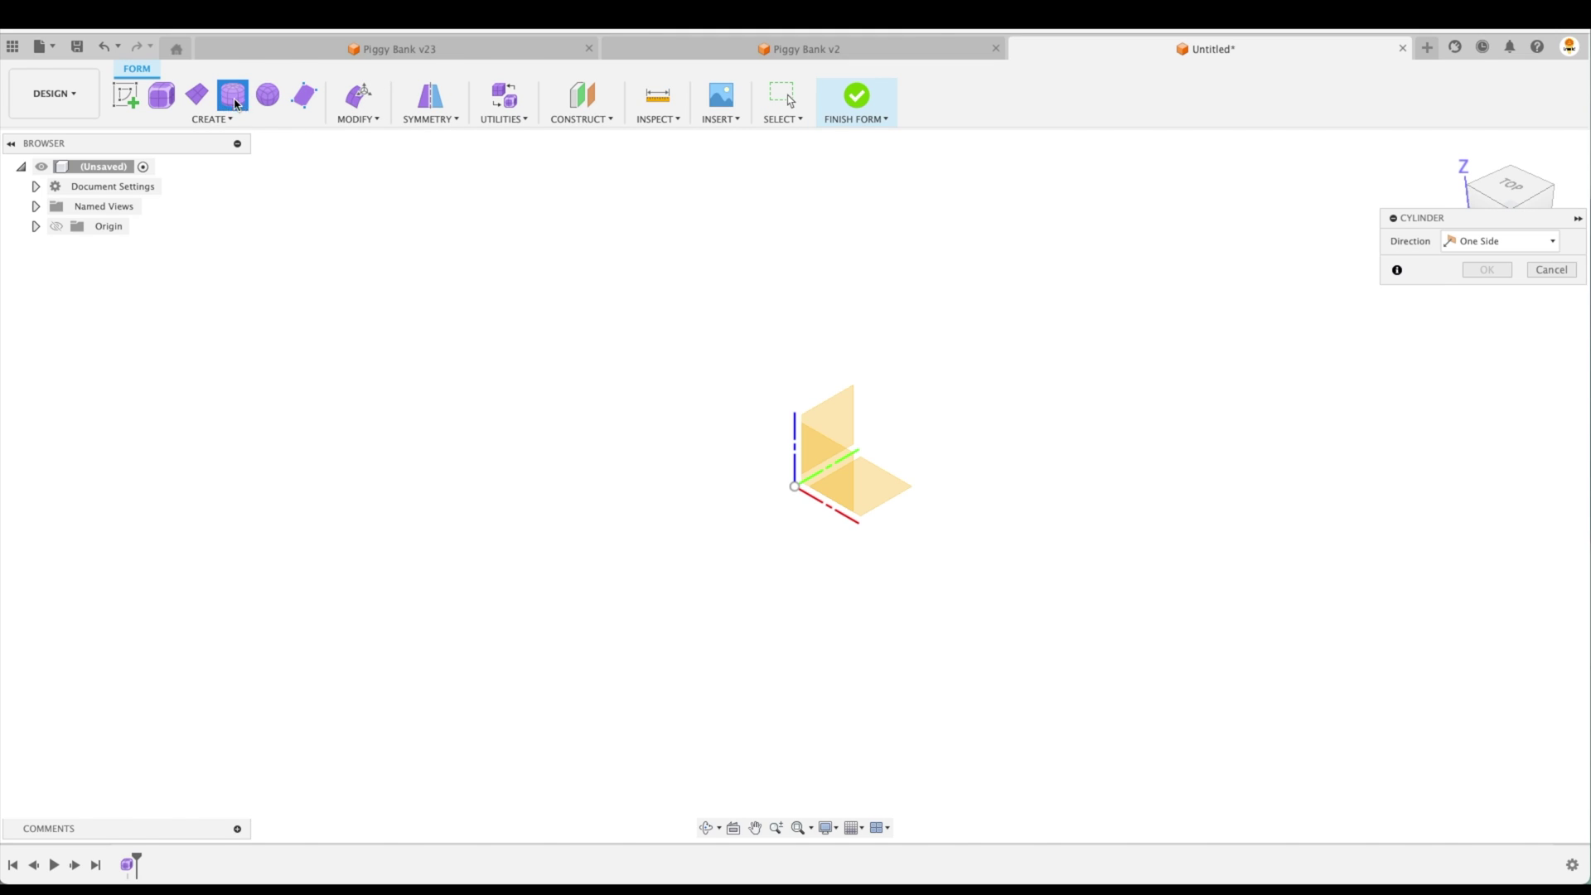
click(833, 422)
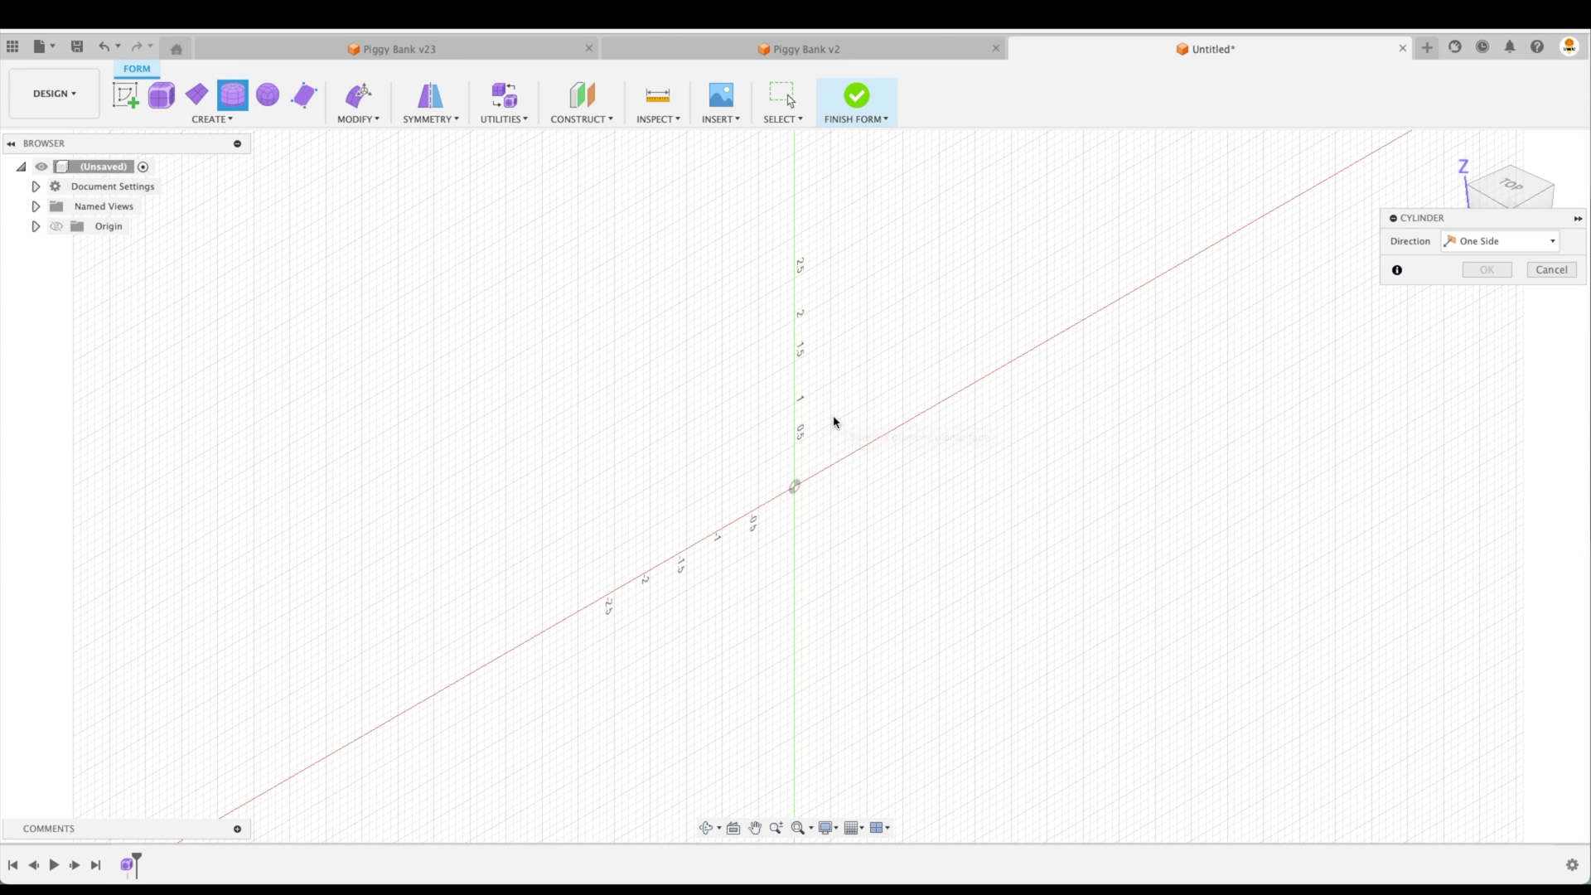
click(826, 512)
scroll(888, 597, up, 5)
scroll(938, 597, up, 4)
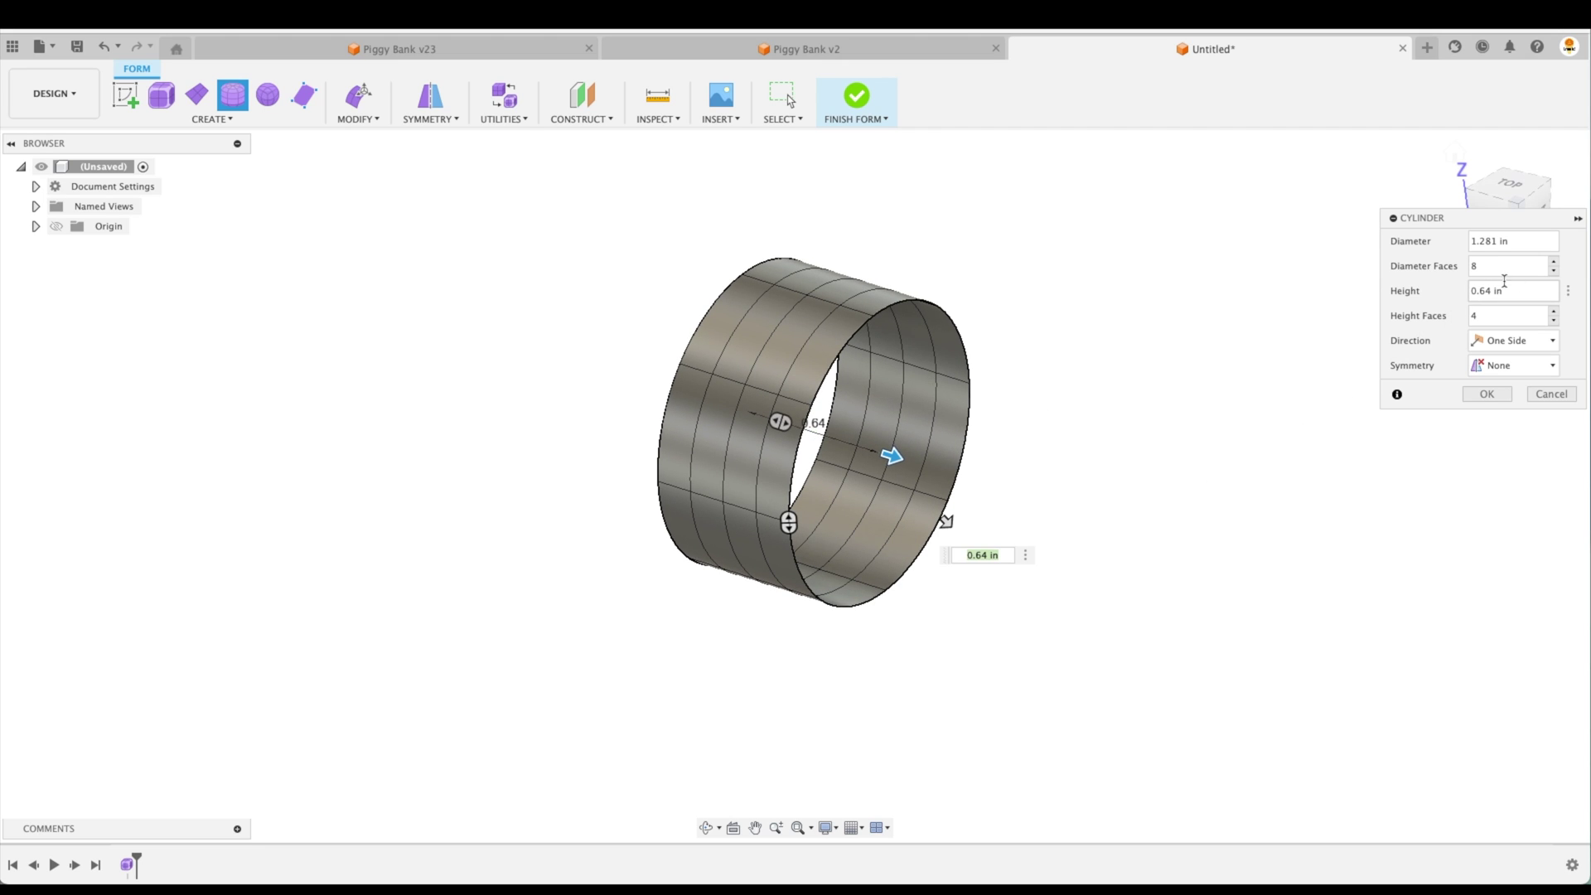
Create the cylinder with 4 diameter faces, 1 height face and a height of about 1.40 in.
click(1554, 261)
click(1553, 262)
click(1553, 262)
click(1555, 274)
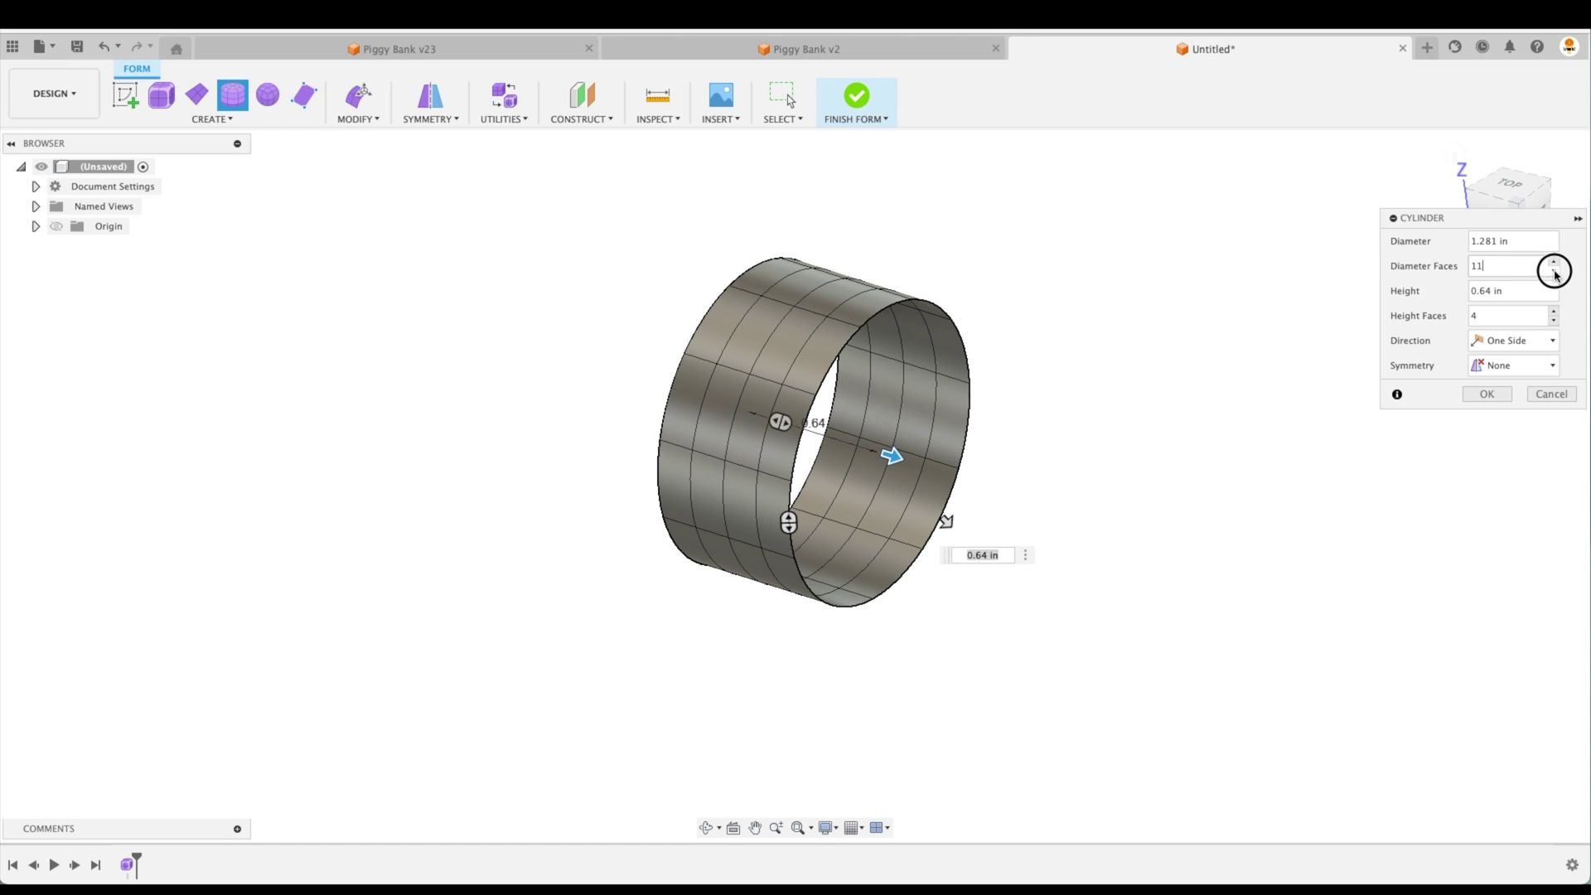
click(1555, 321)
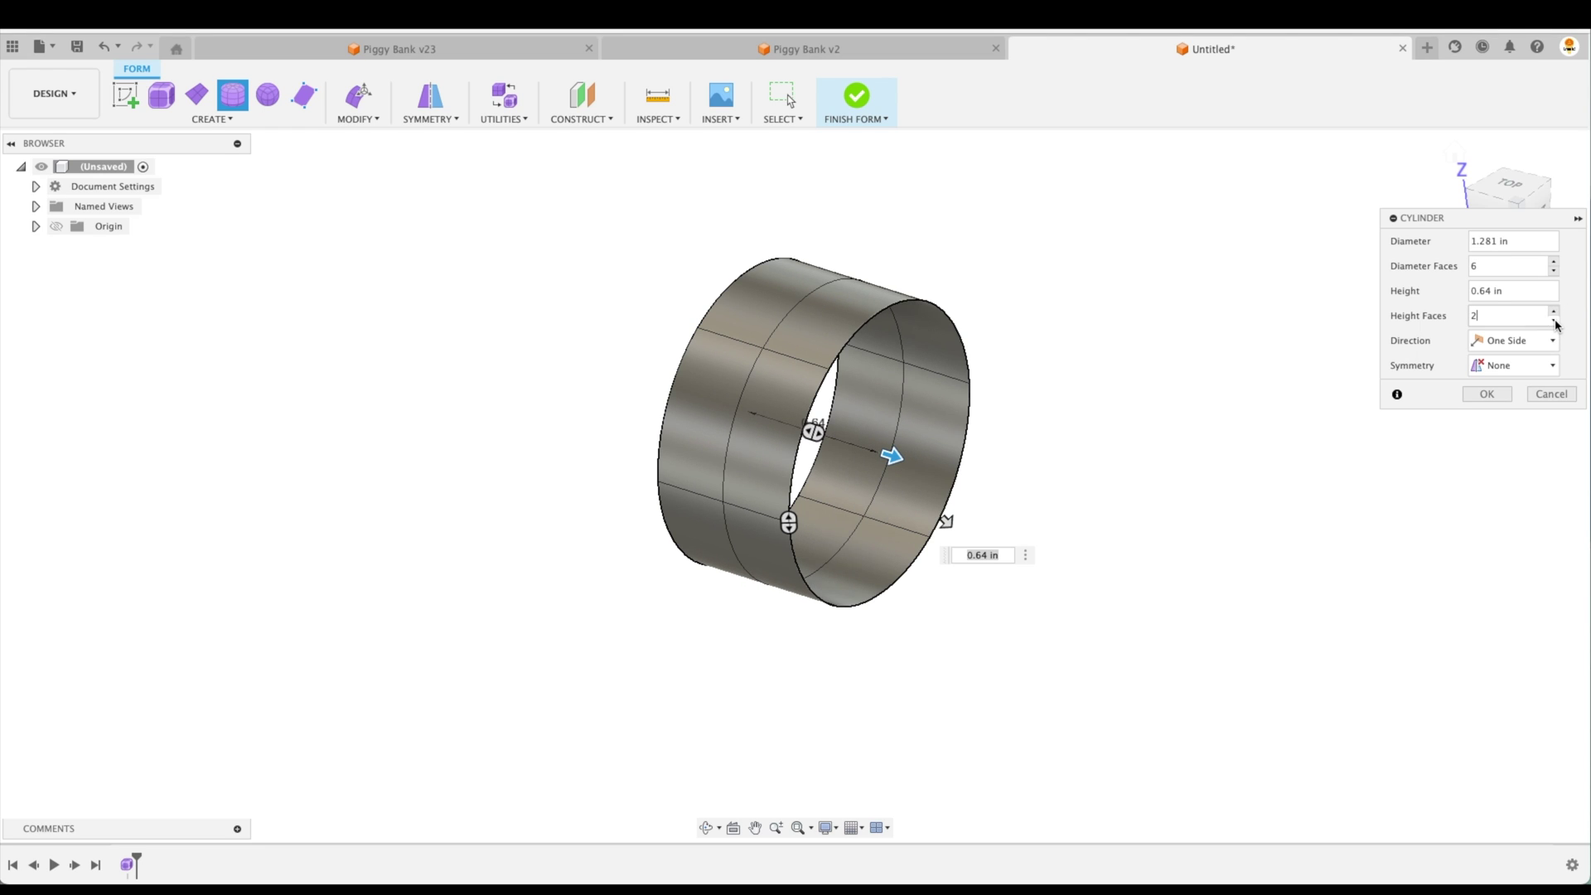
click(1554, 272)
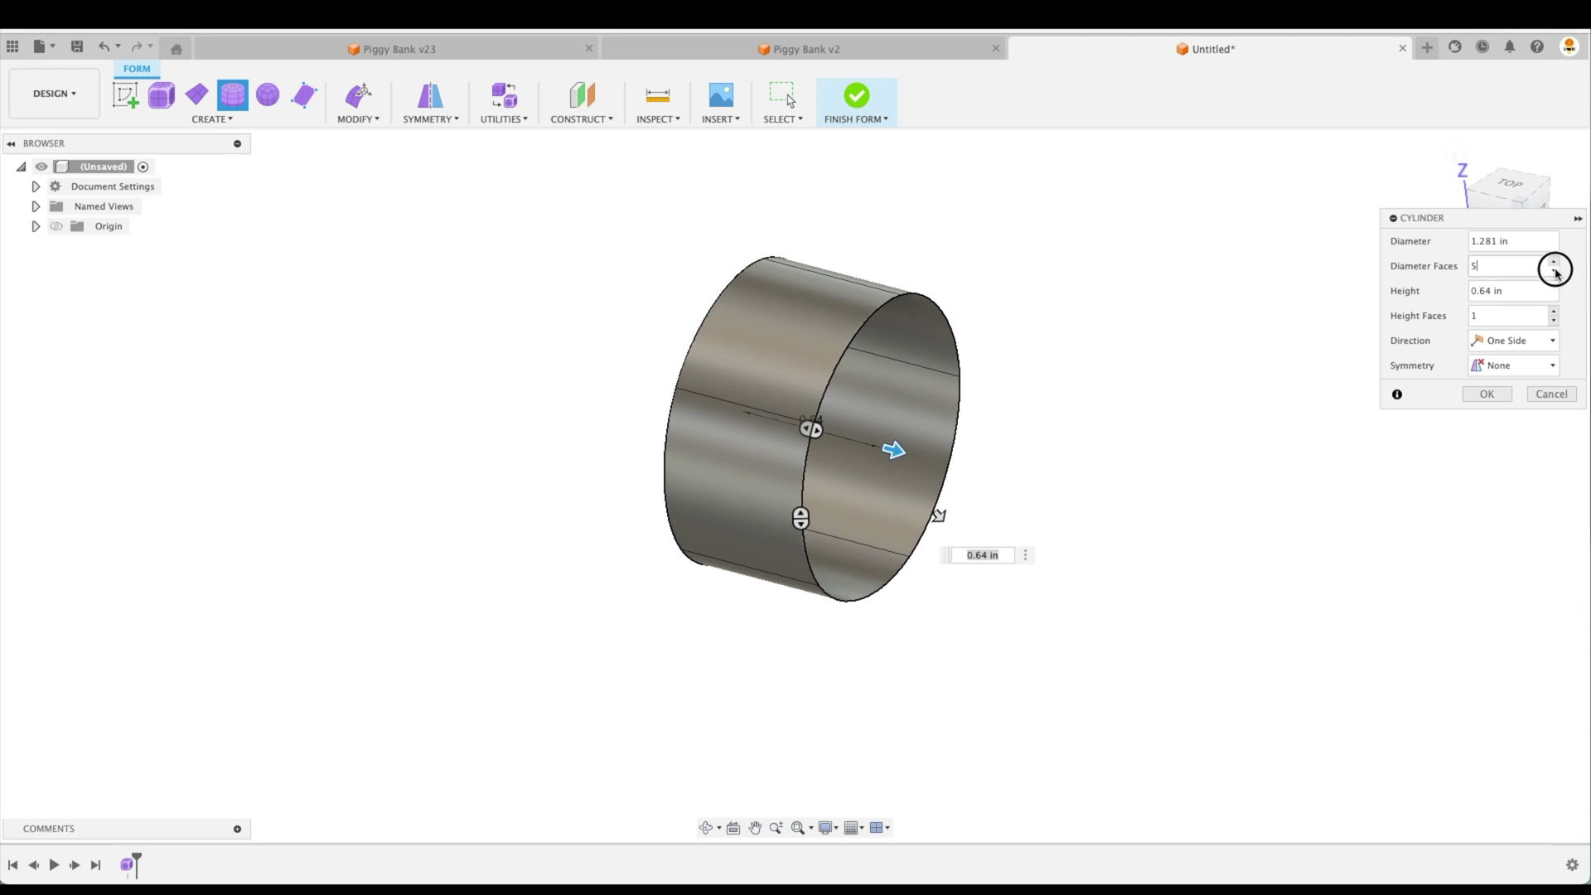
click(1554, 272)
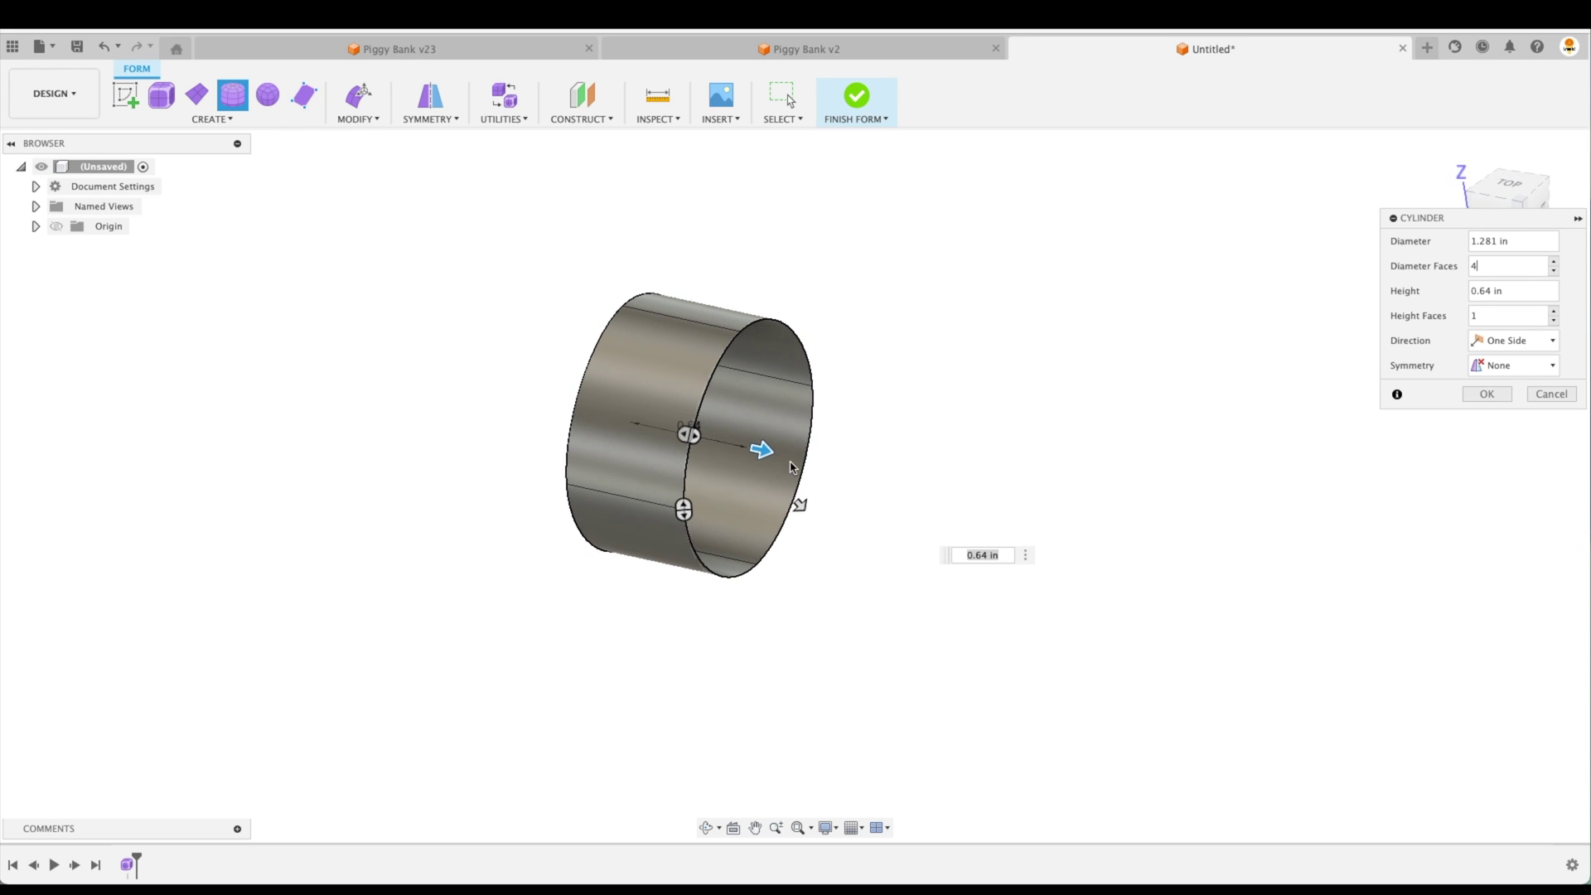
drag(762, 450, 905, 472)
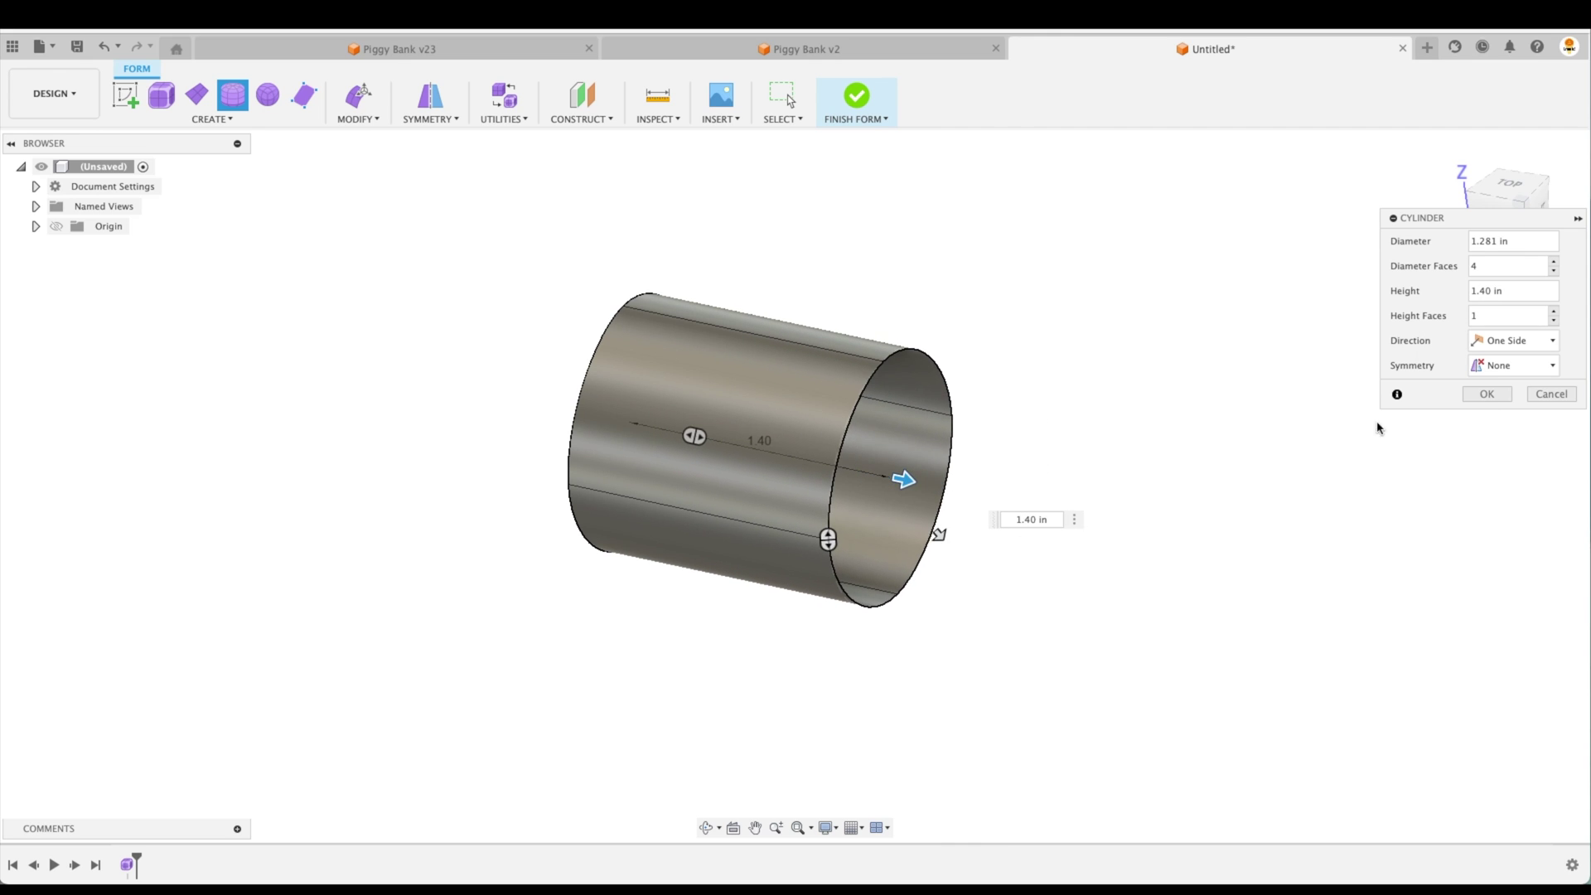
click(1487, 395)
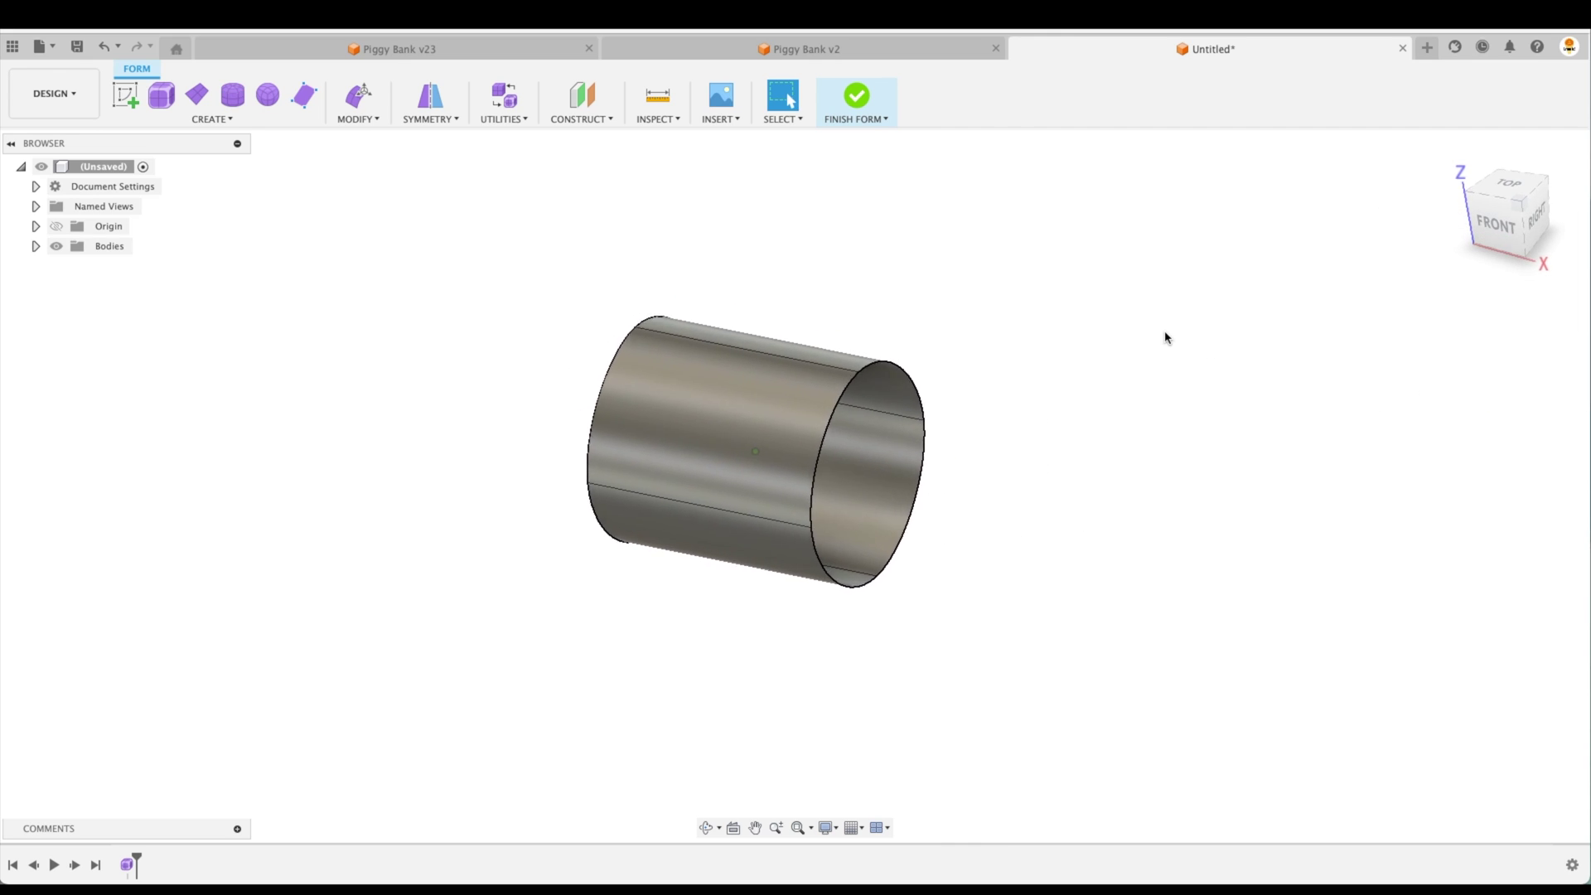
Open Edit Form on the edge loop at the cylinder's open end and rotate the loop in the front view.
scroll(1147, 342, up, 2)
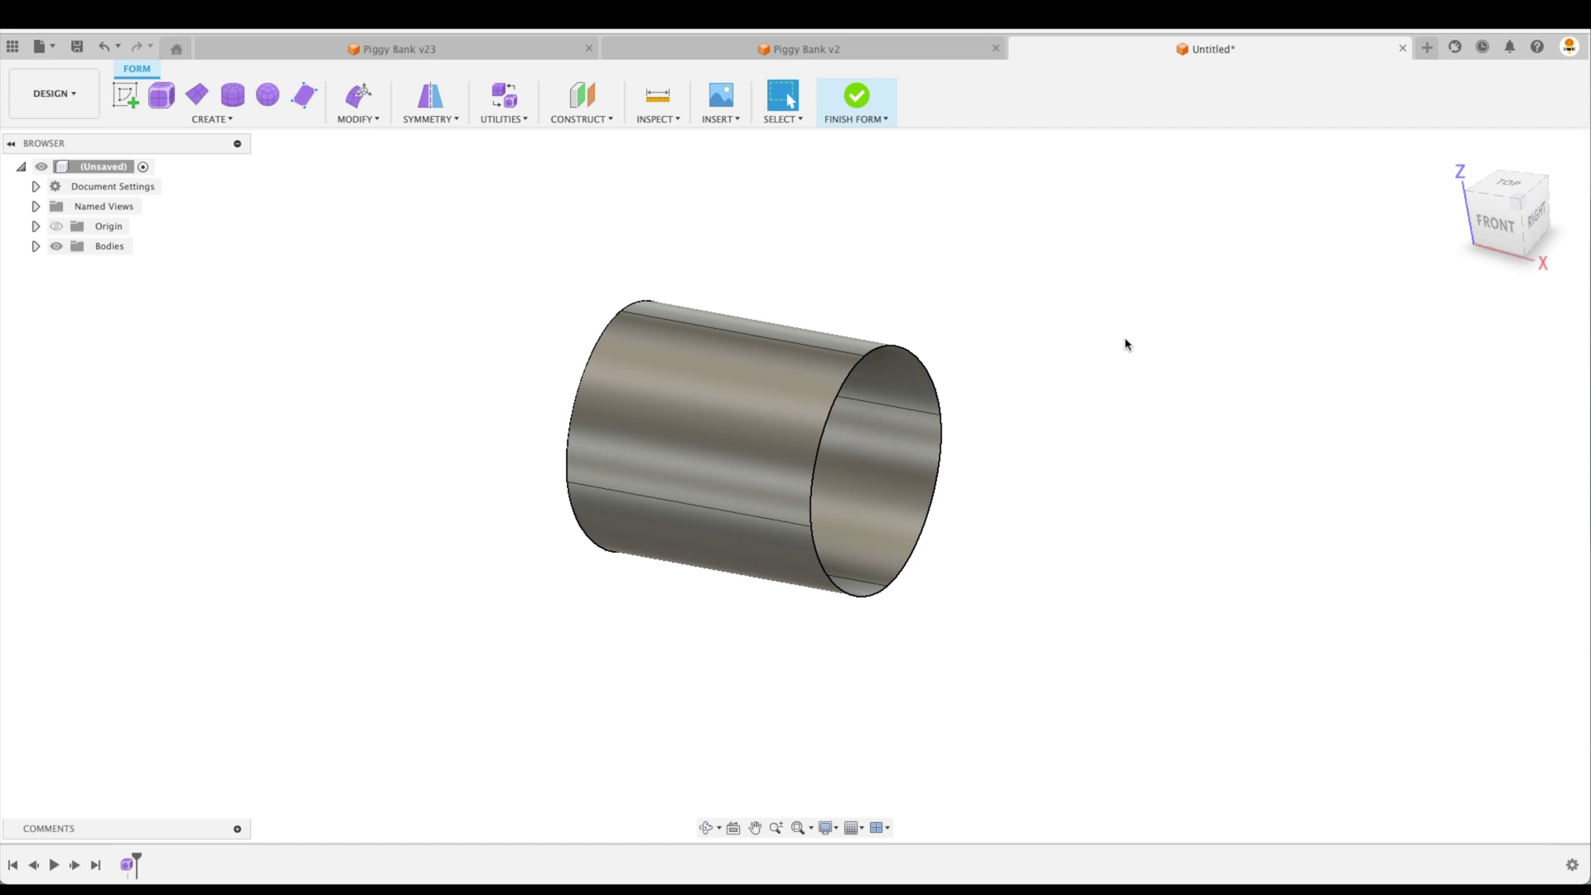
scroll(1072, 315, up, 3)
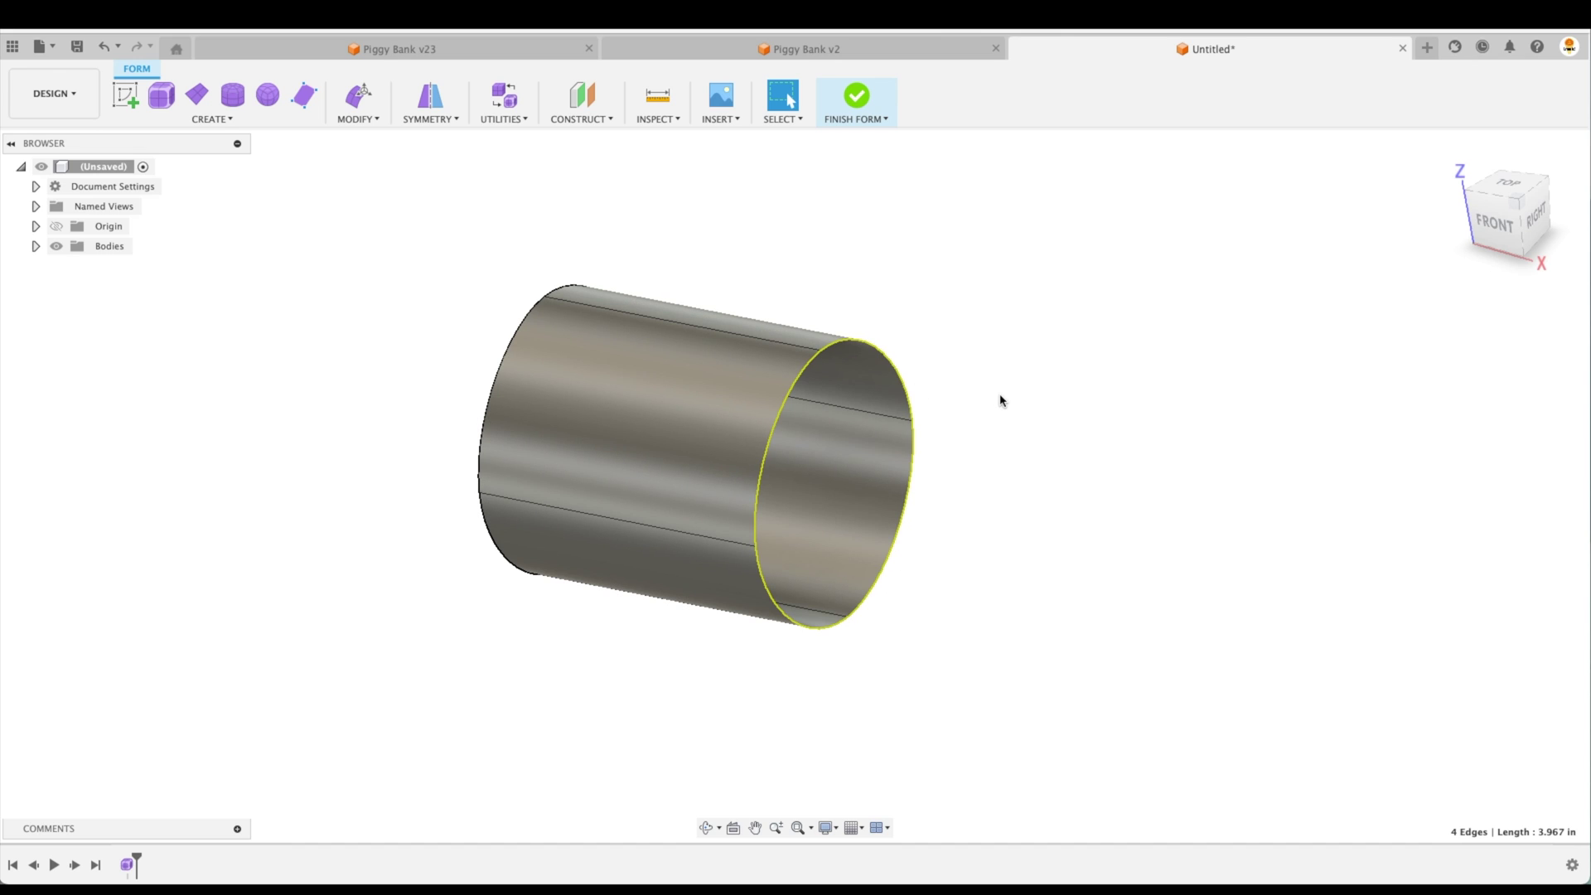
click(355, 98)
shift+middle_drag(1137, 492, 1031, 568)
click(1491, 235)
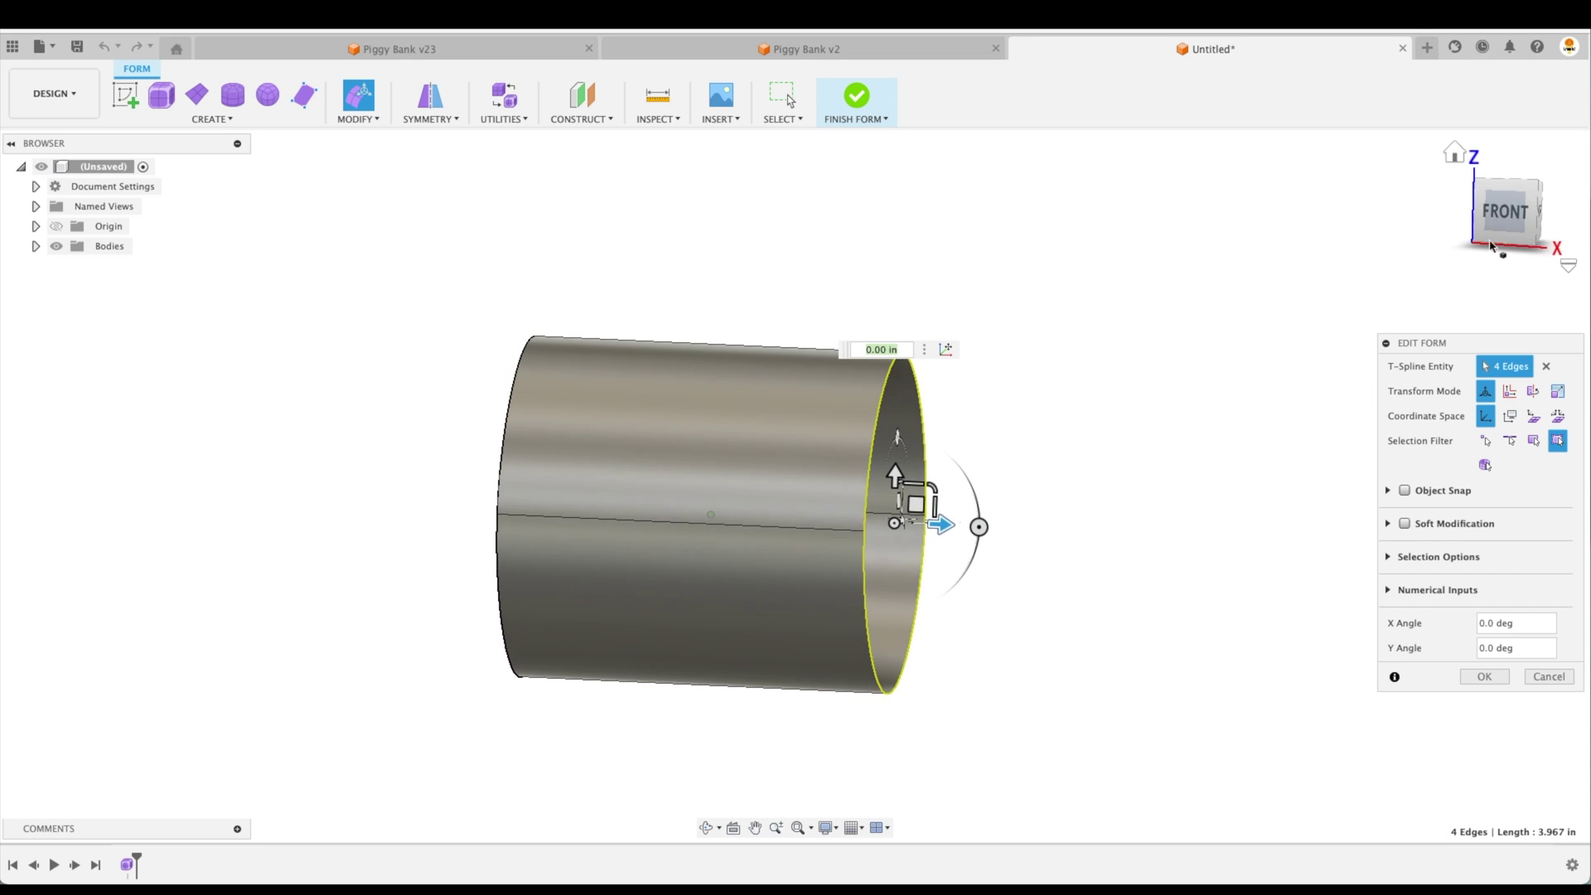
click(1500, 225)
scroll(1110, 536, up, 1)
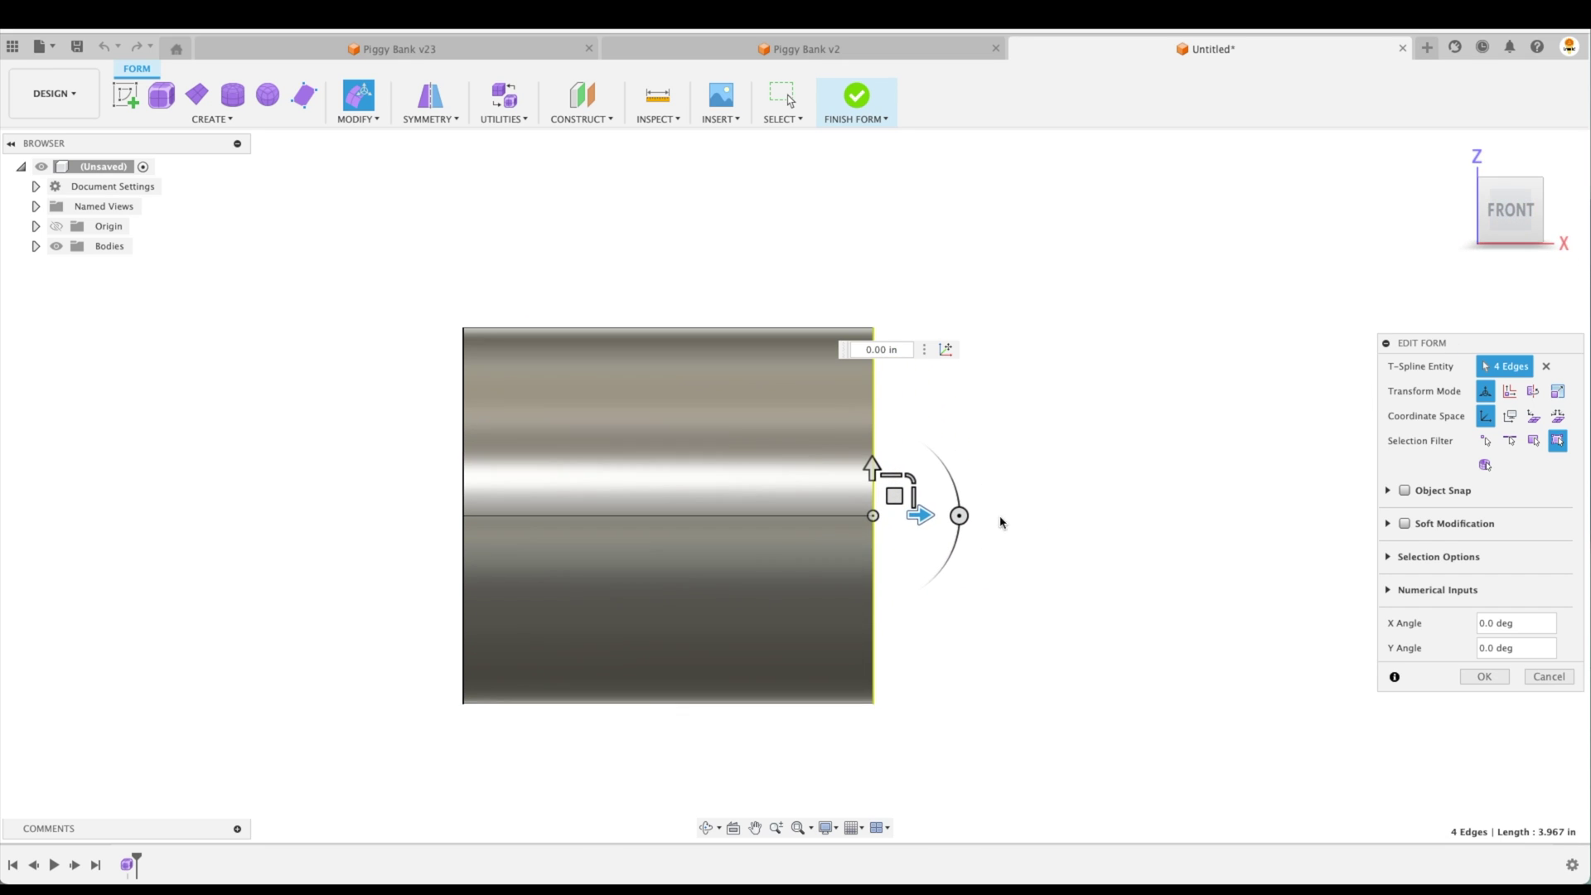
drag(968, 516, 910, 436)
Try moving and scaling the end edge loop with the Edit Form manipulator.
shift+middle_drag(965, 429, 867, 485)
mouse_move(813, 484)
mouse_down()
mouse_move(816, 424)
mouse_move(818, 488)
mouse_up()
shift+middle_drag(825, 513, 763, 494)
drag(797, 489, 889, 507)
shift+middle_drag(923, 533, 882, 517)
drag(884, 515, 859, 535)
click(1120, 486)
Extrude the cylinder's open end edge loop outward into four new segments, the first about 0.95 in long.
shift+middle_drag(1120, 486, 809, 382)
double_click(825, 443)
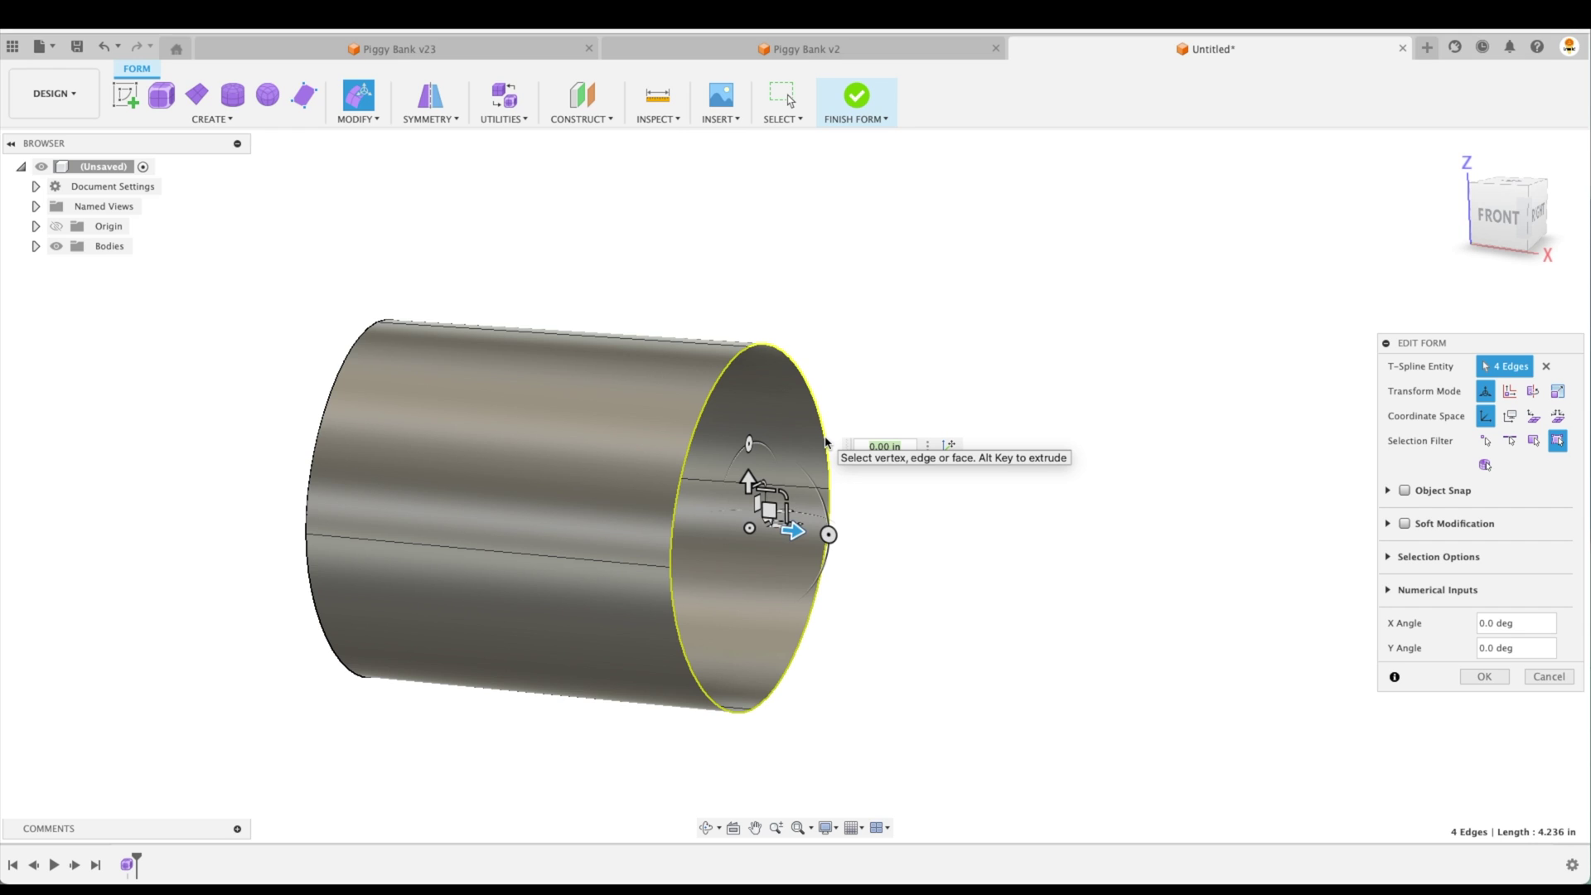
key(alt)
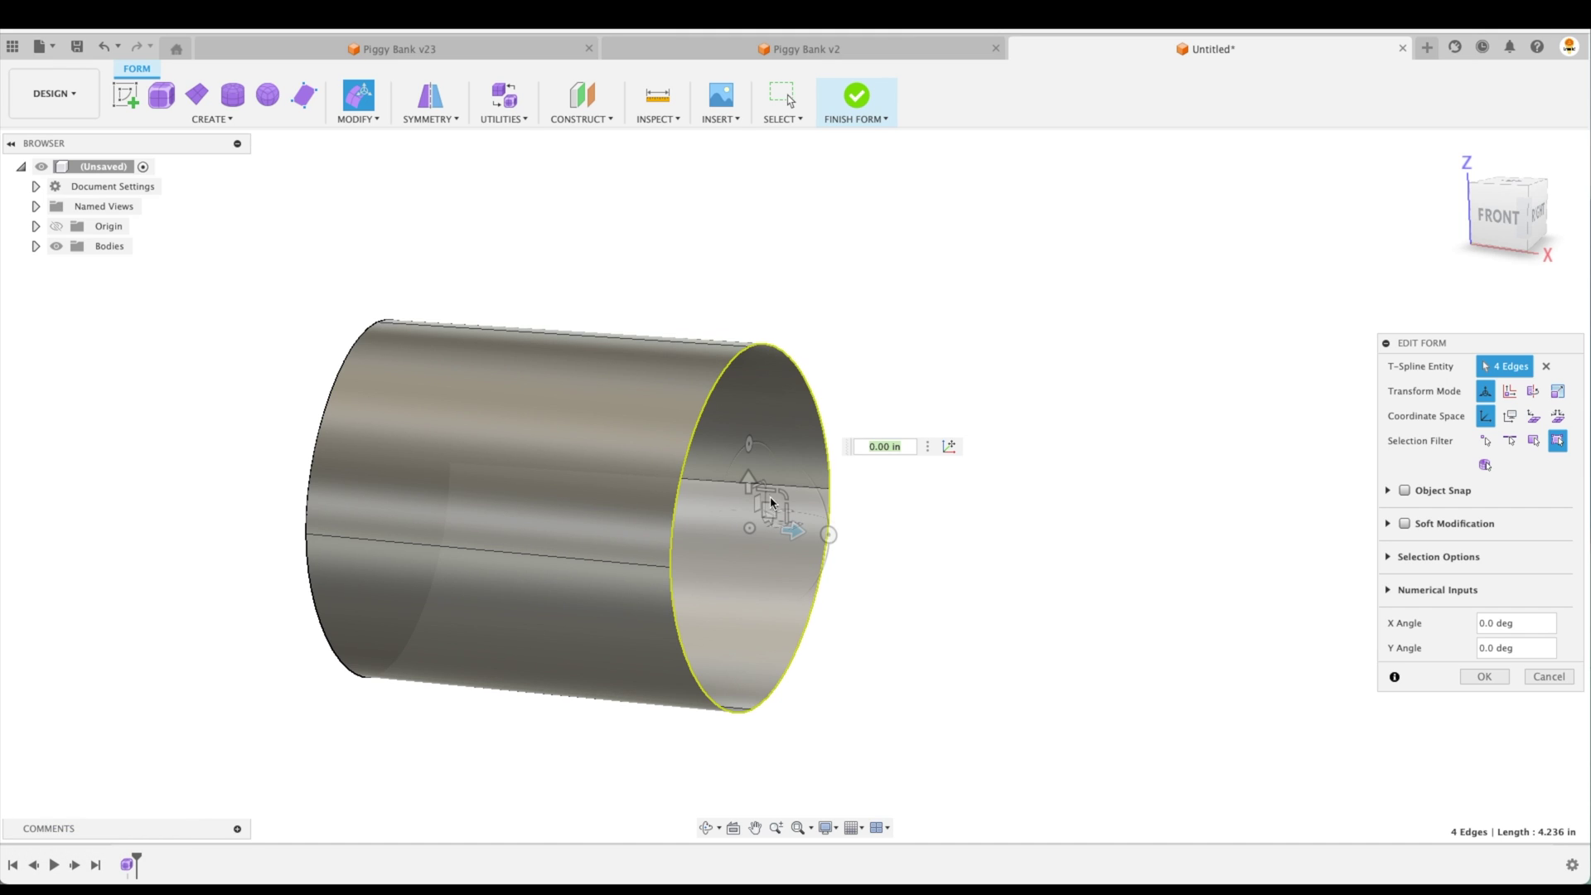
key(super)
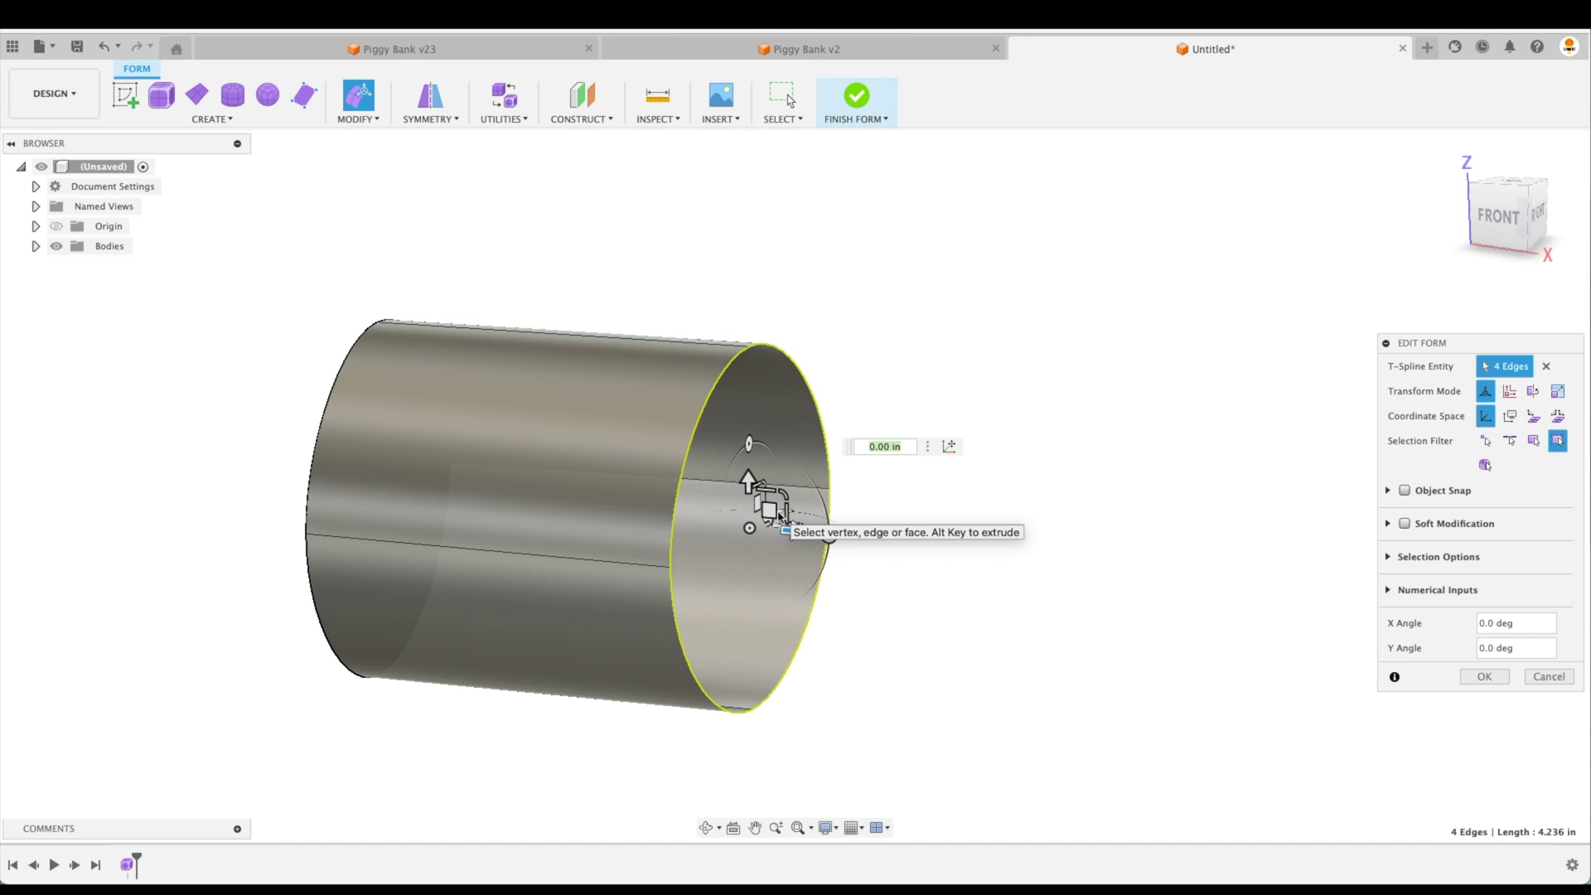
key(alt)
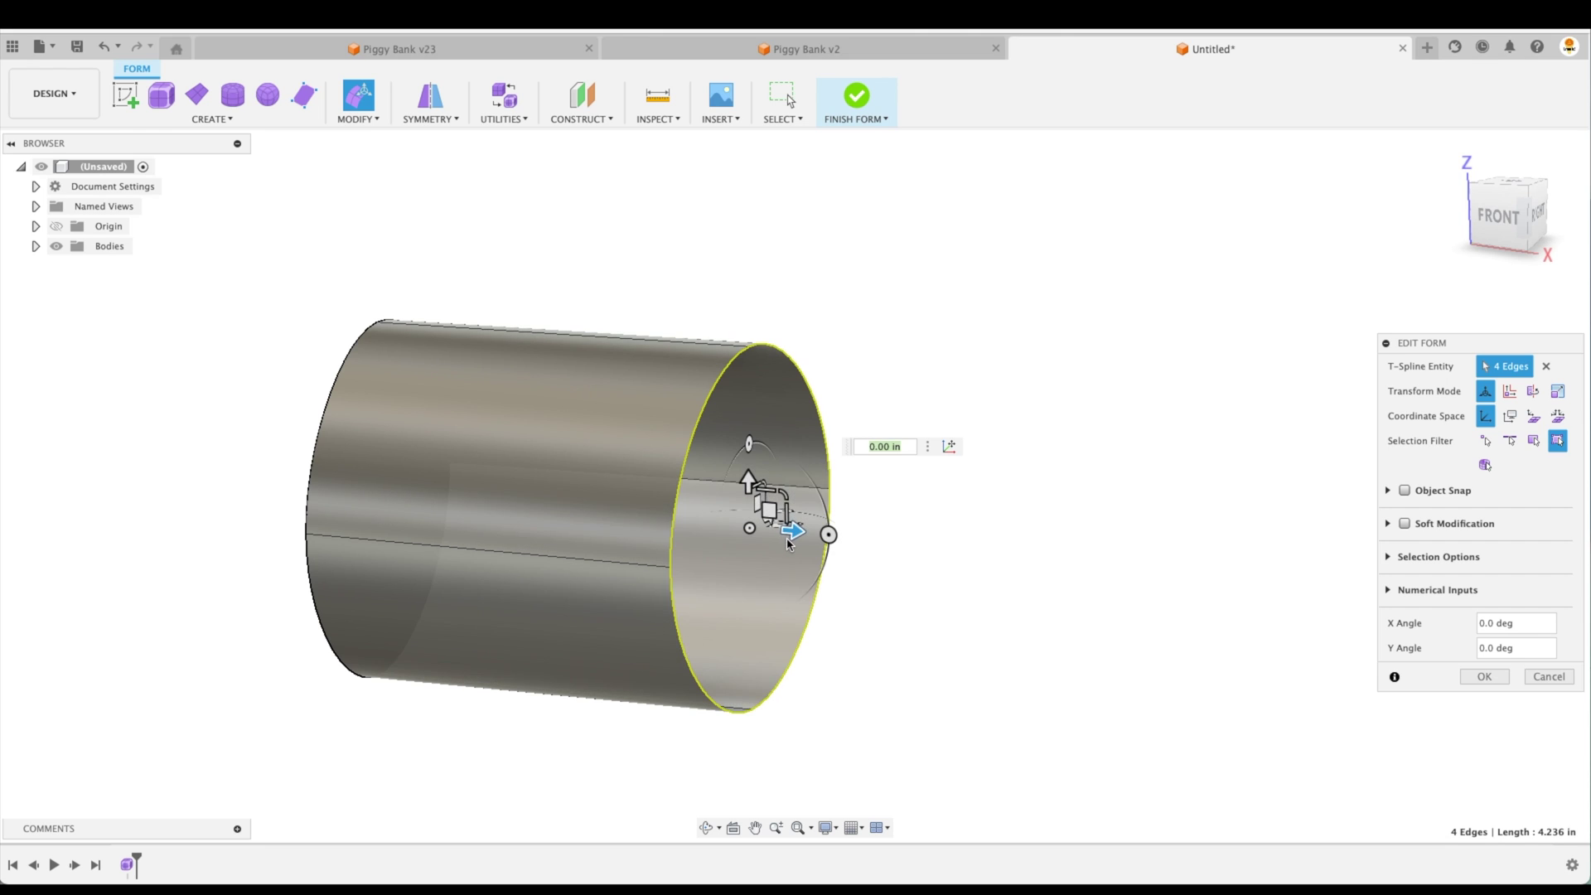
alt+drag(795, 531, 1046, 562)
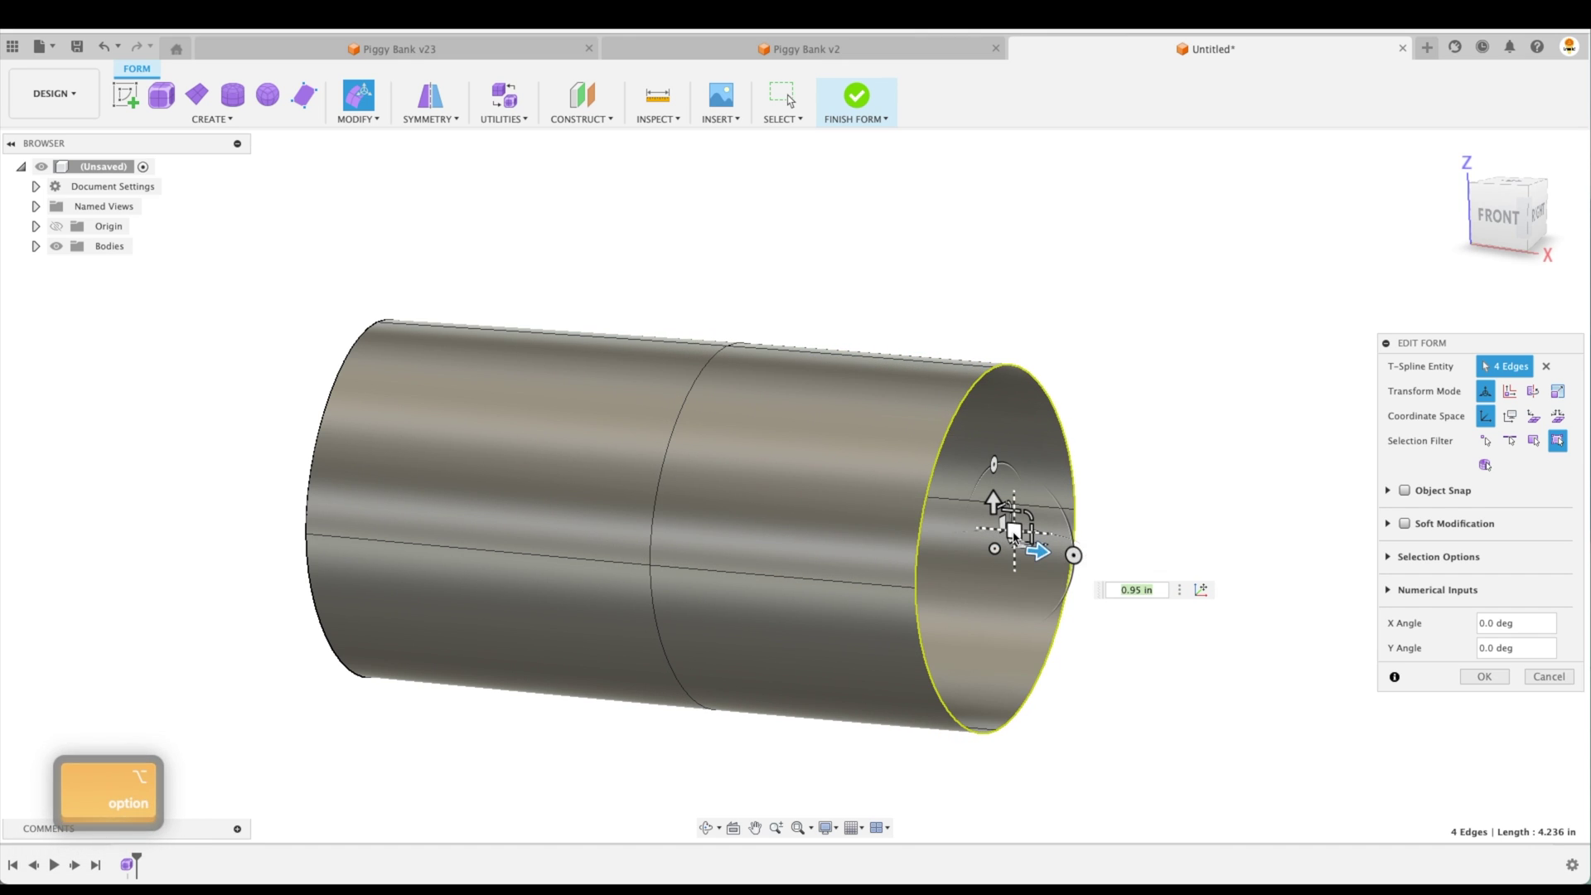
alt+drag(1014, 535, 1450, 560)
scroll(1219, 260, down, 5)
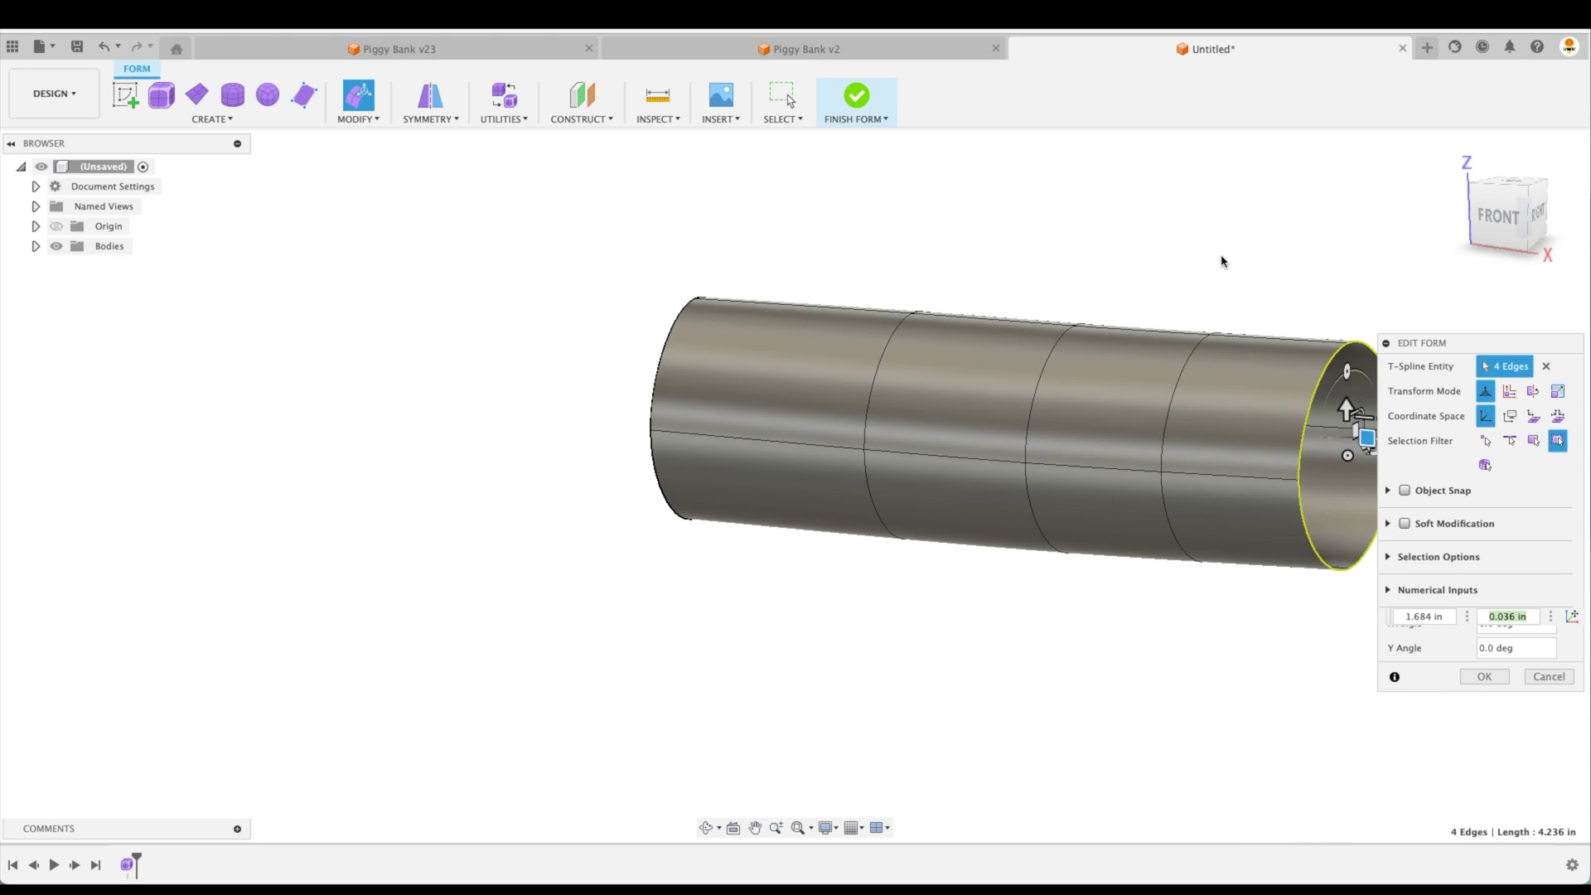
middle_drag(1221, 260, 996, 296)
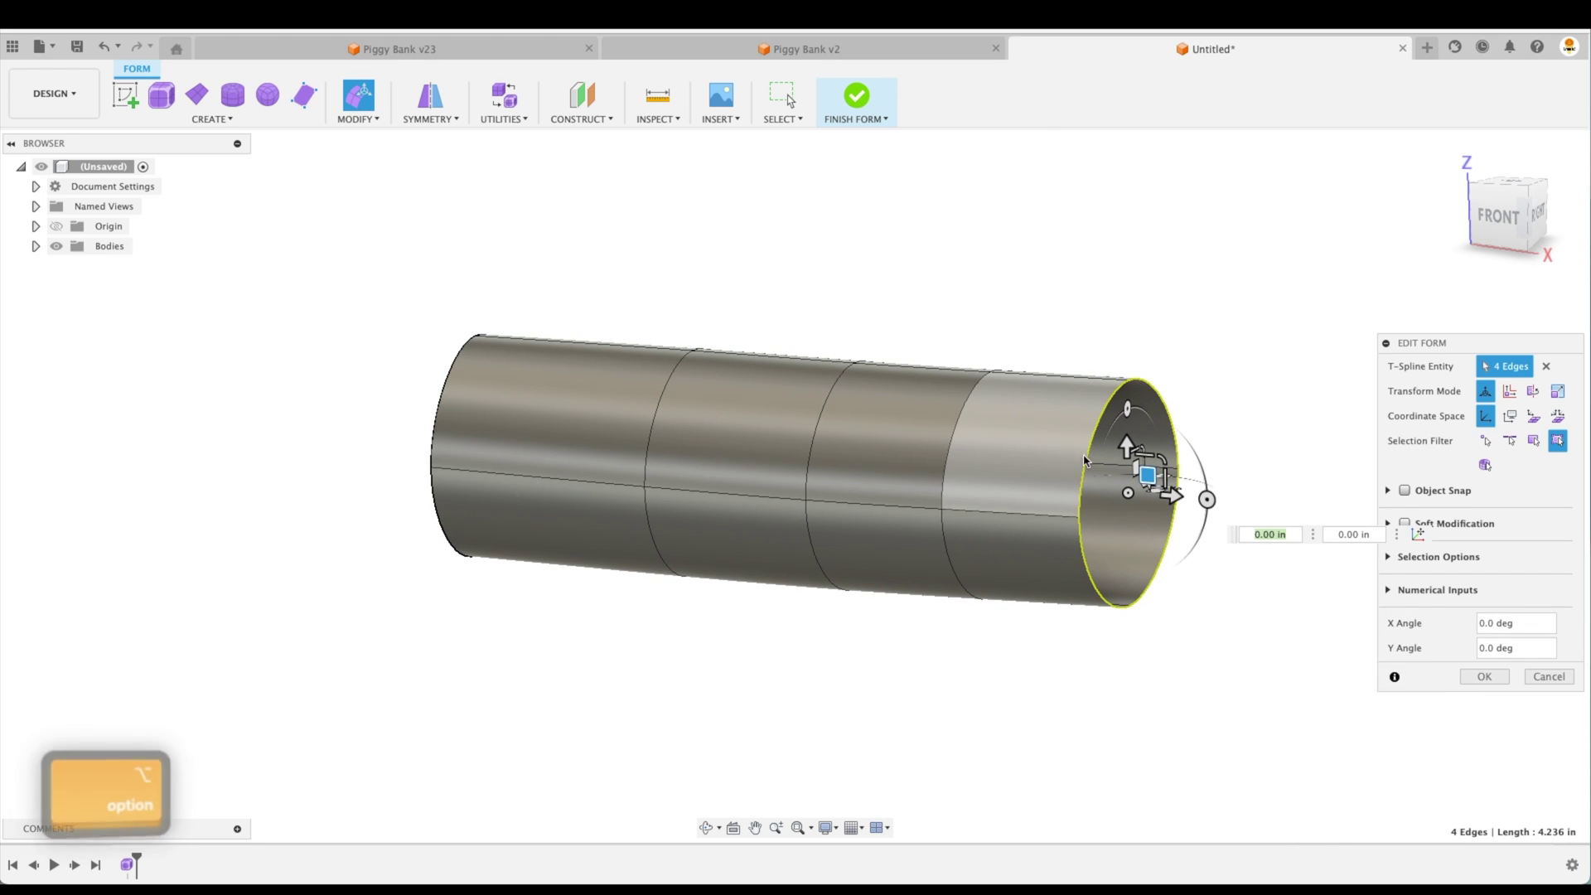
alt+drag(1147, 475, 1342, 483)
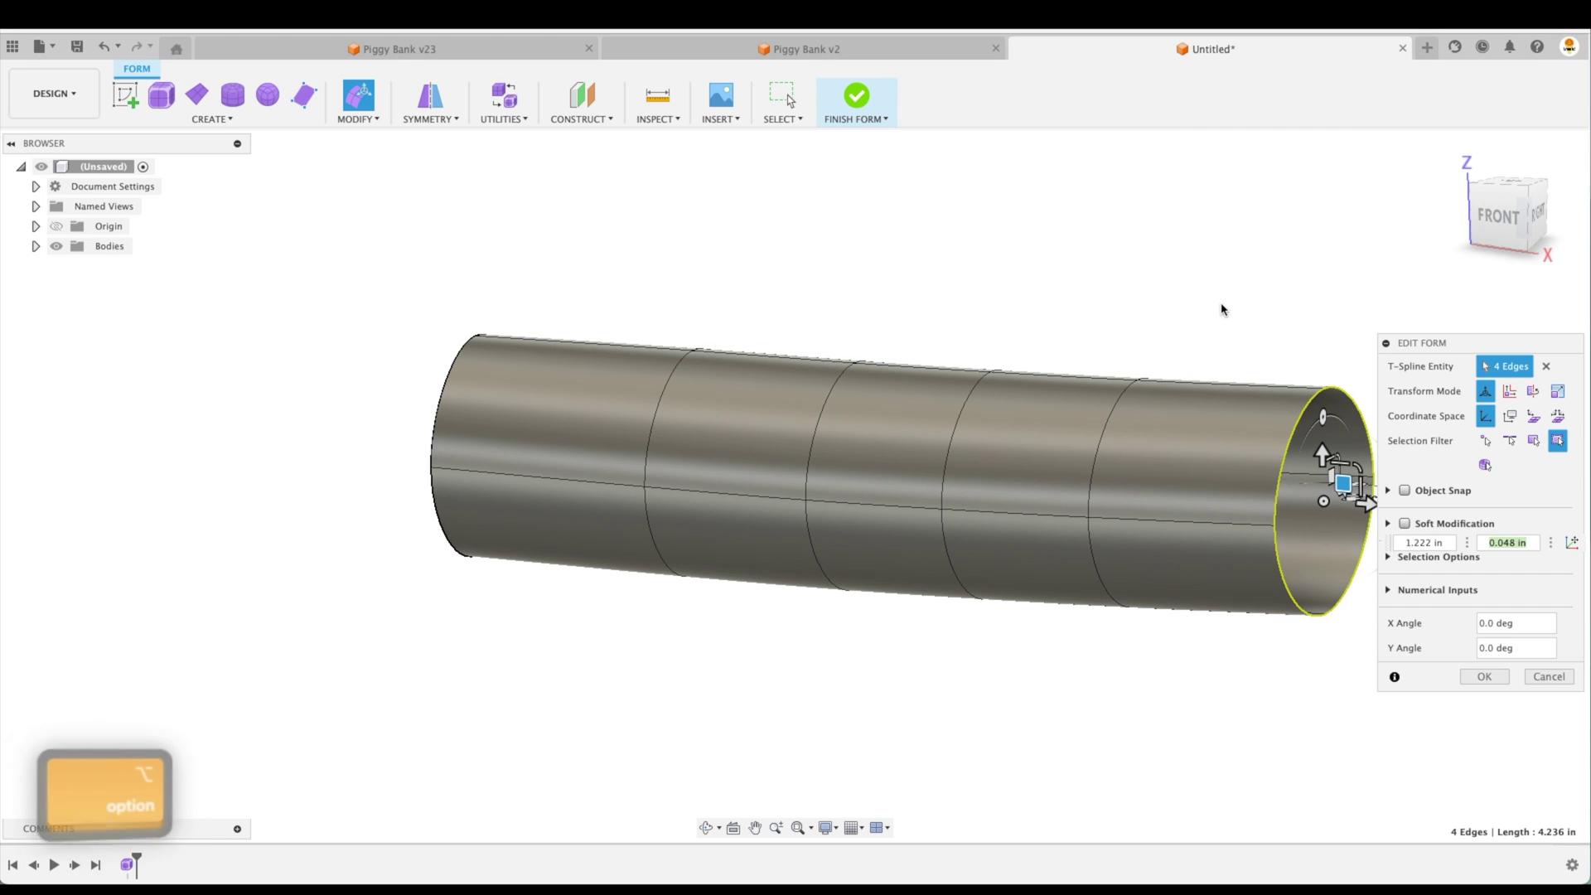
Leave Edit Form and undo the extruded segments, back to the single-section cylinder.
text(ΩΩ)
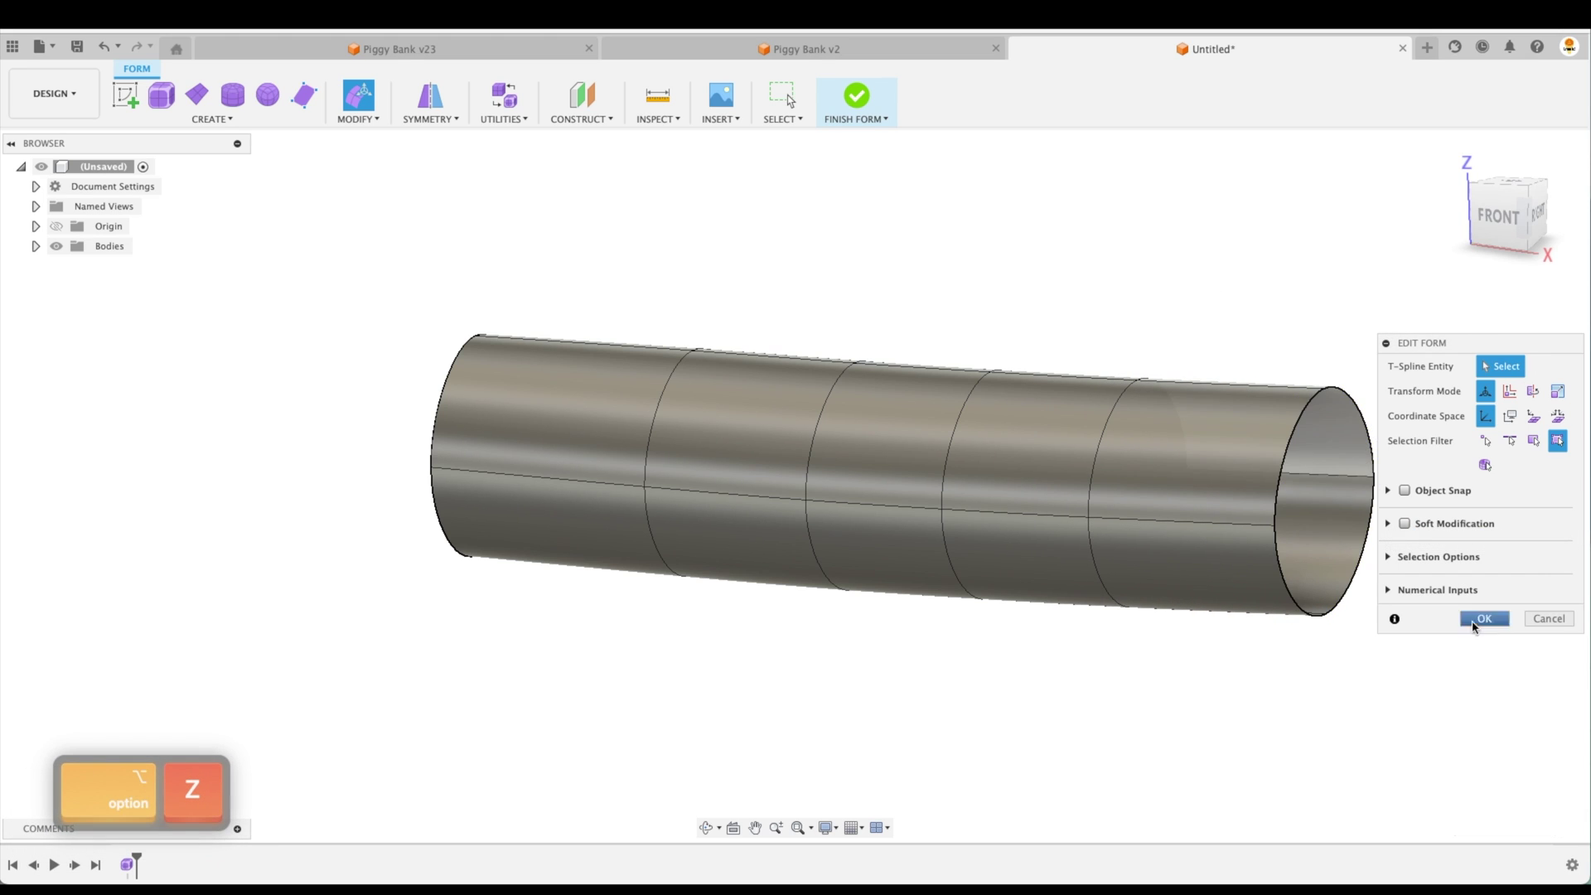
click(1543, 617)
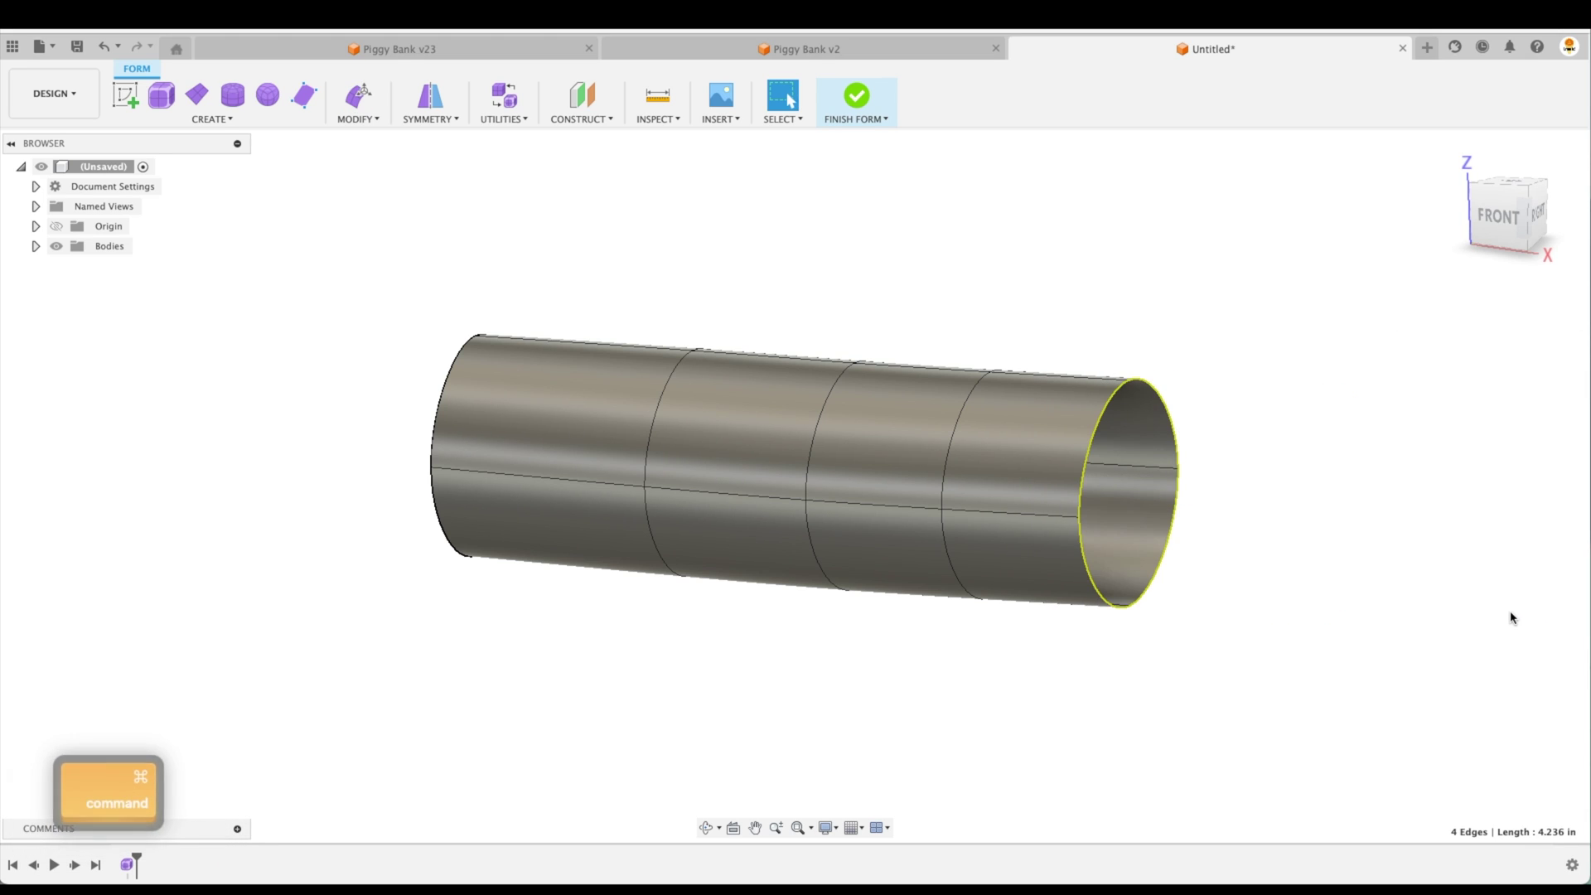
key(super+z)
key(super+z)
key(super+z)
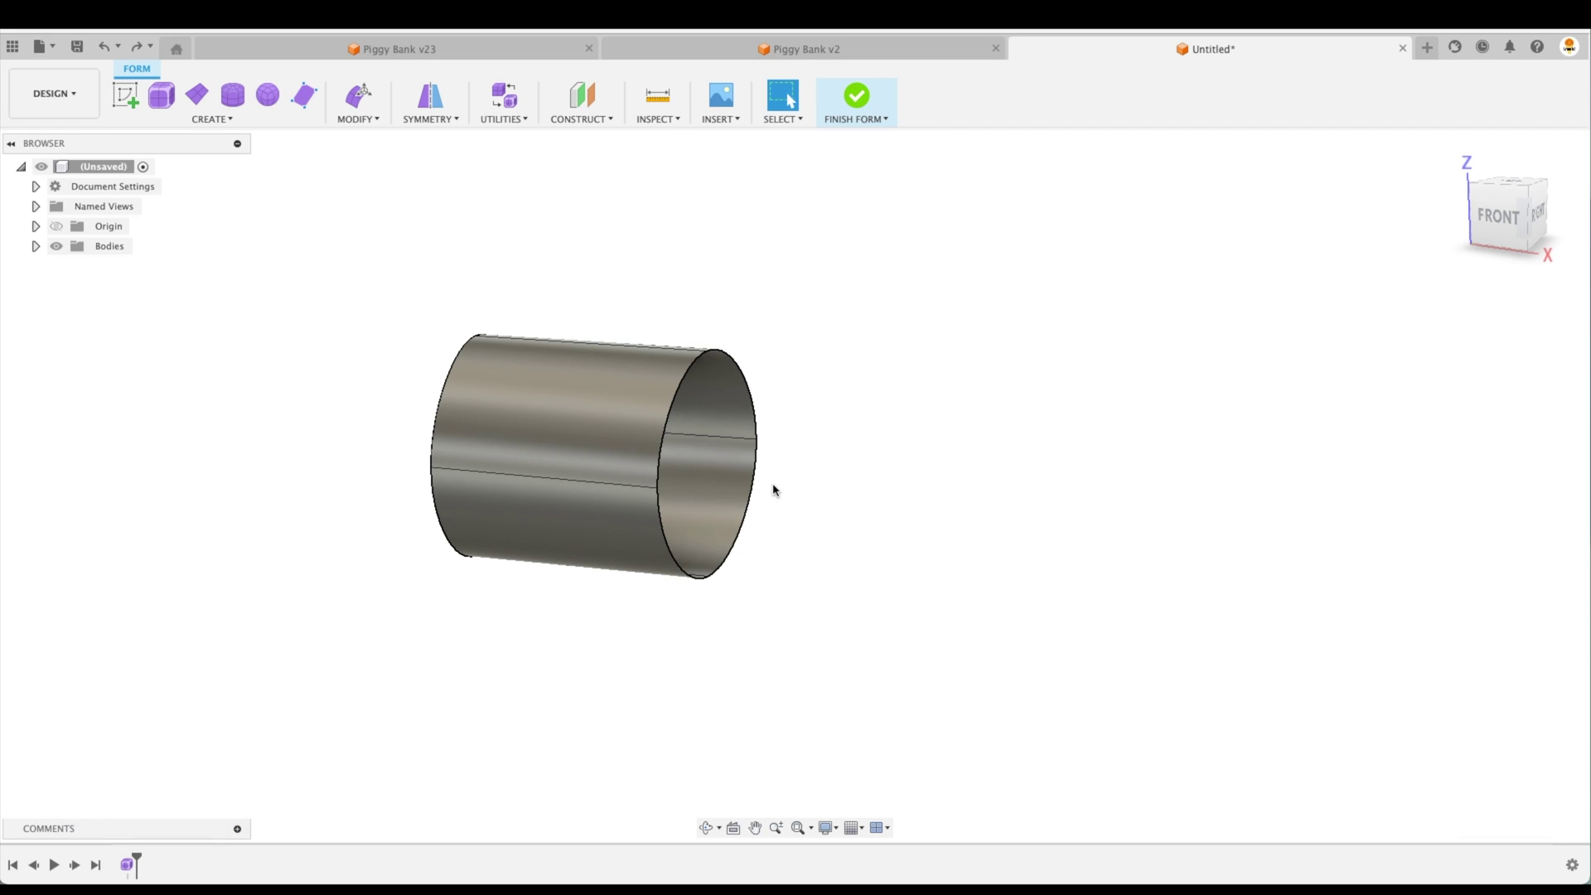
Reselect the cylinder's open end edge loop and extrude it diagonally upward into a new segment with Edit Form.
scroll(882, 440, down, 2)
scroll(828, 467, up, 5)
middle_drag(828, 458, 990, 503)
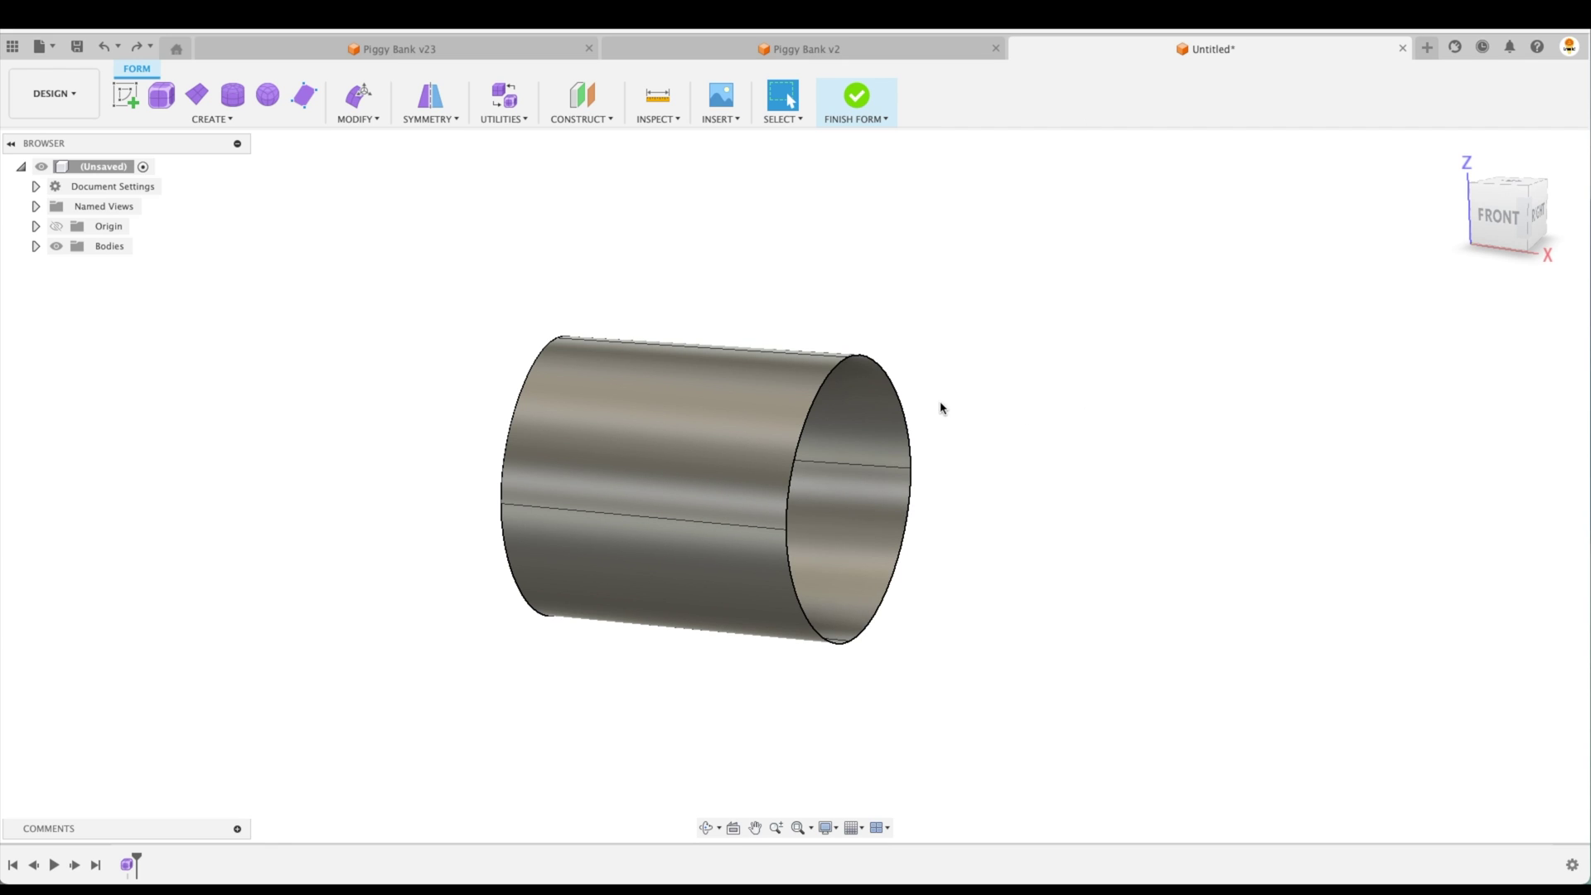
double_click(802, 424)
right_click(810, 418)
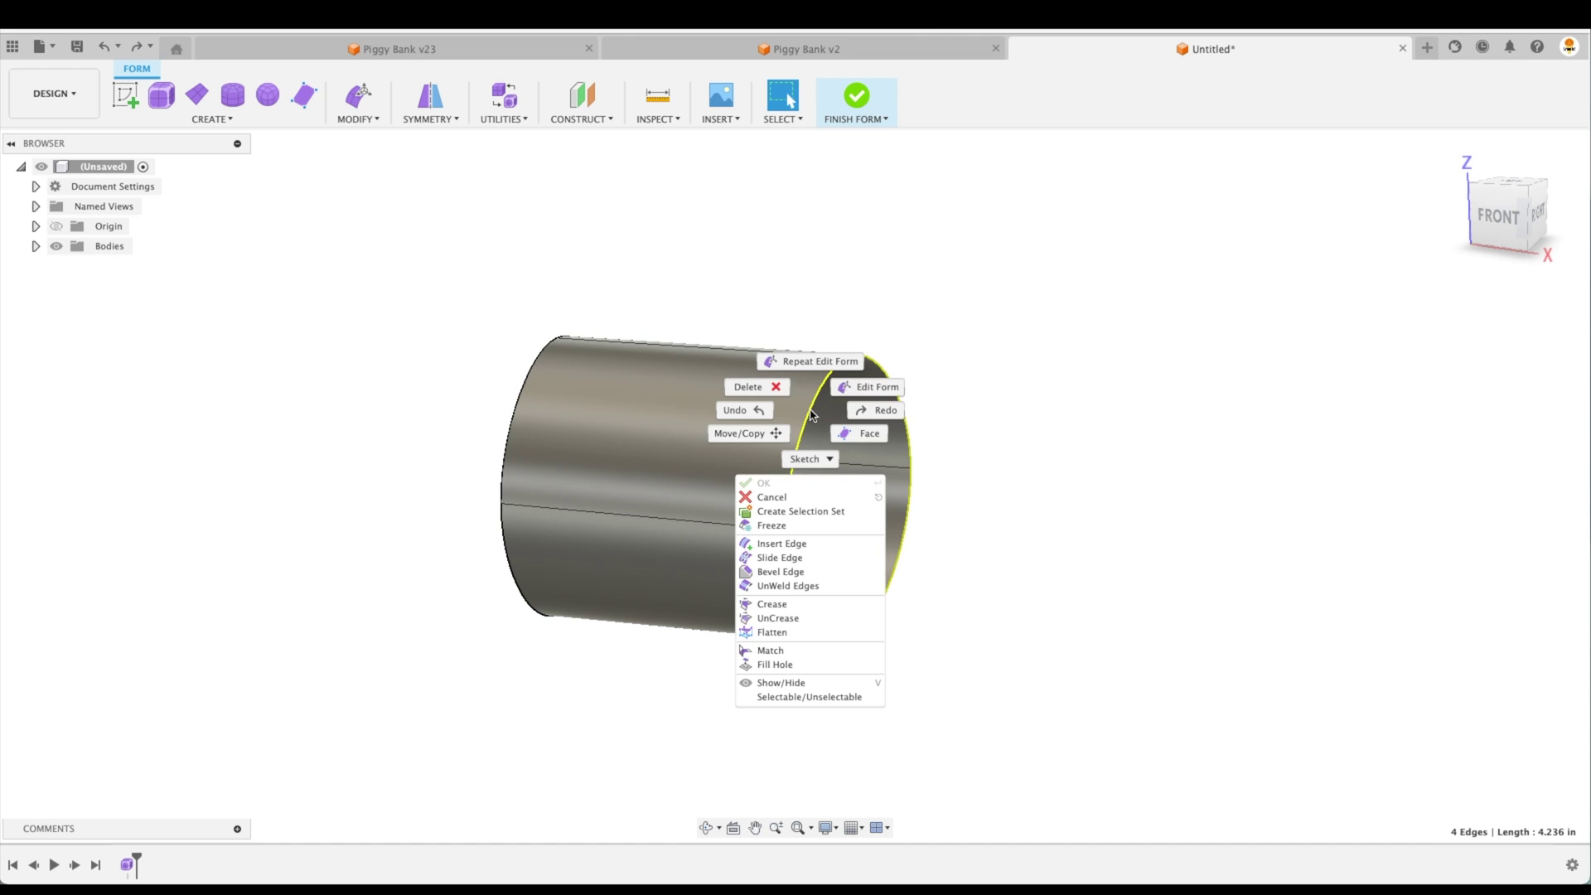
click(861, 394)
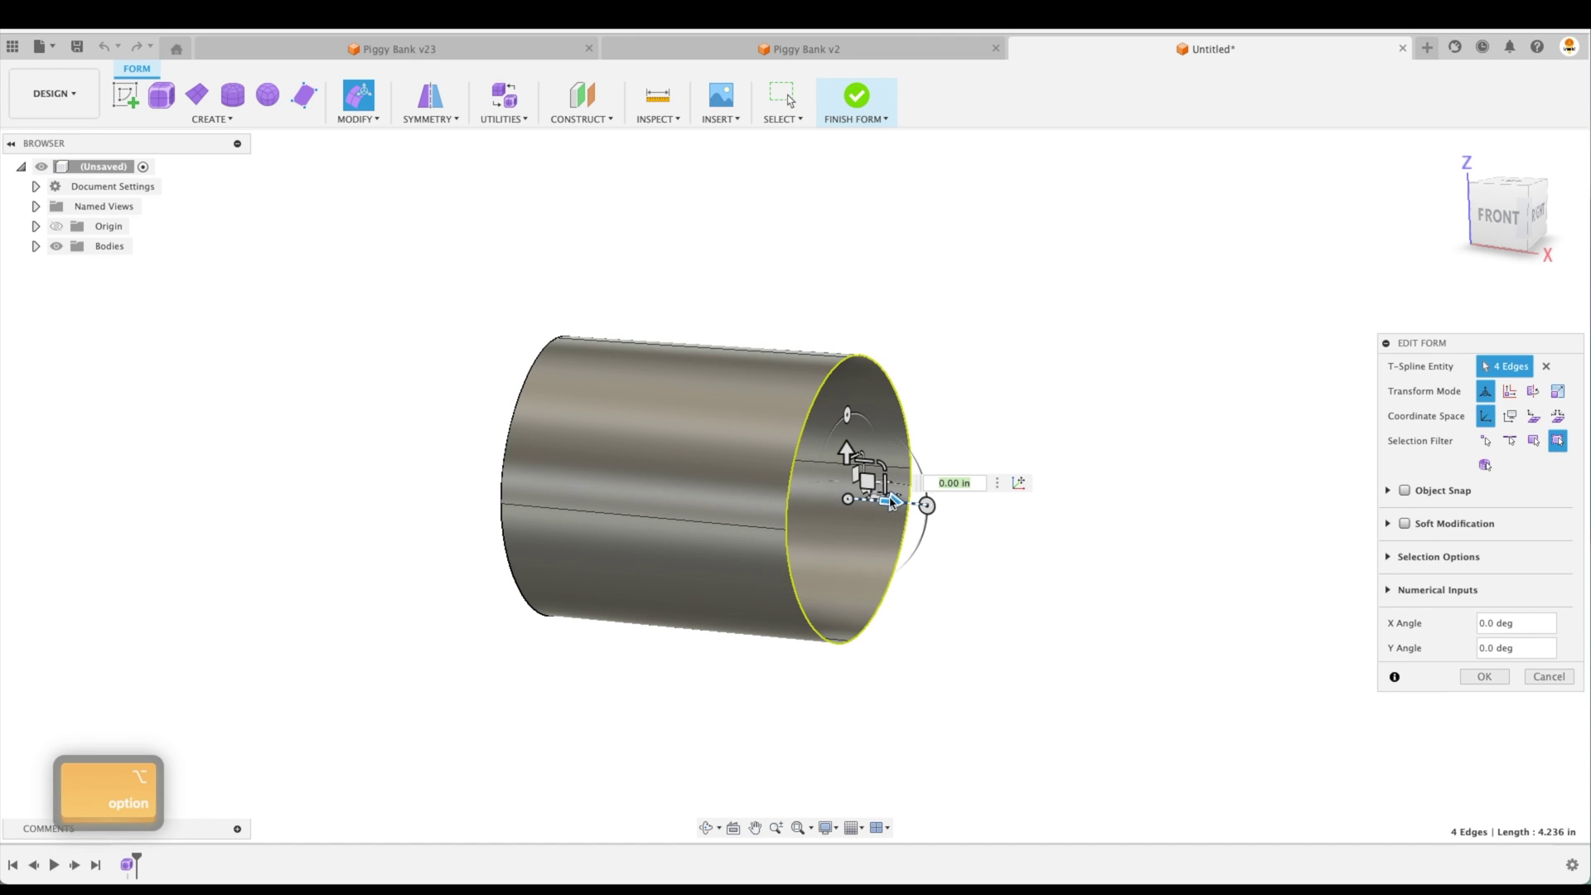
alt+drag(866, 479, 1094, 170)
Rotate the edge loop at the extruded segment's end by -90 degrees about Y so the opening faces upward.
scroll(1235, 444, down, 2)
middle_drag(1222, 476, 1112, 587)
scroll(1111, 587, down, 1)
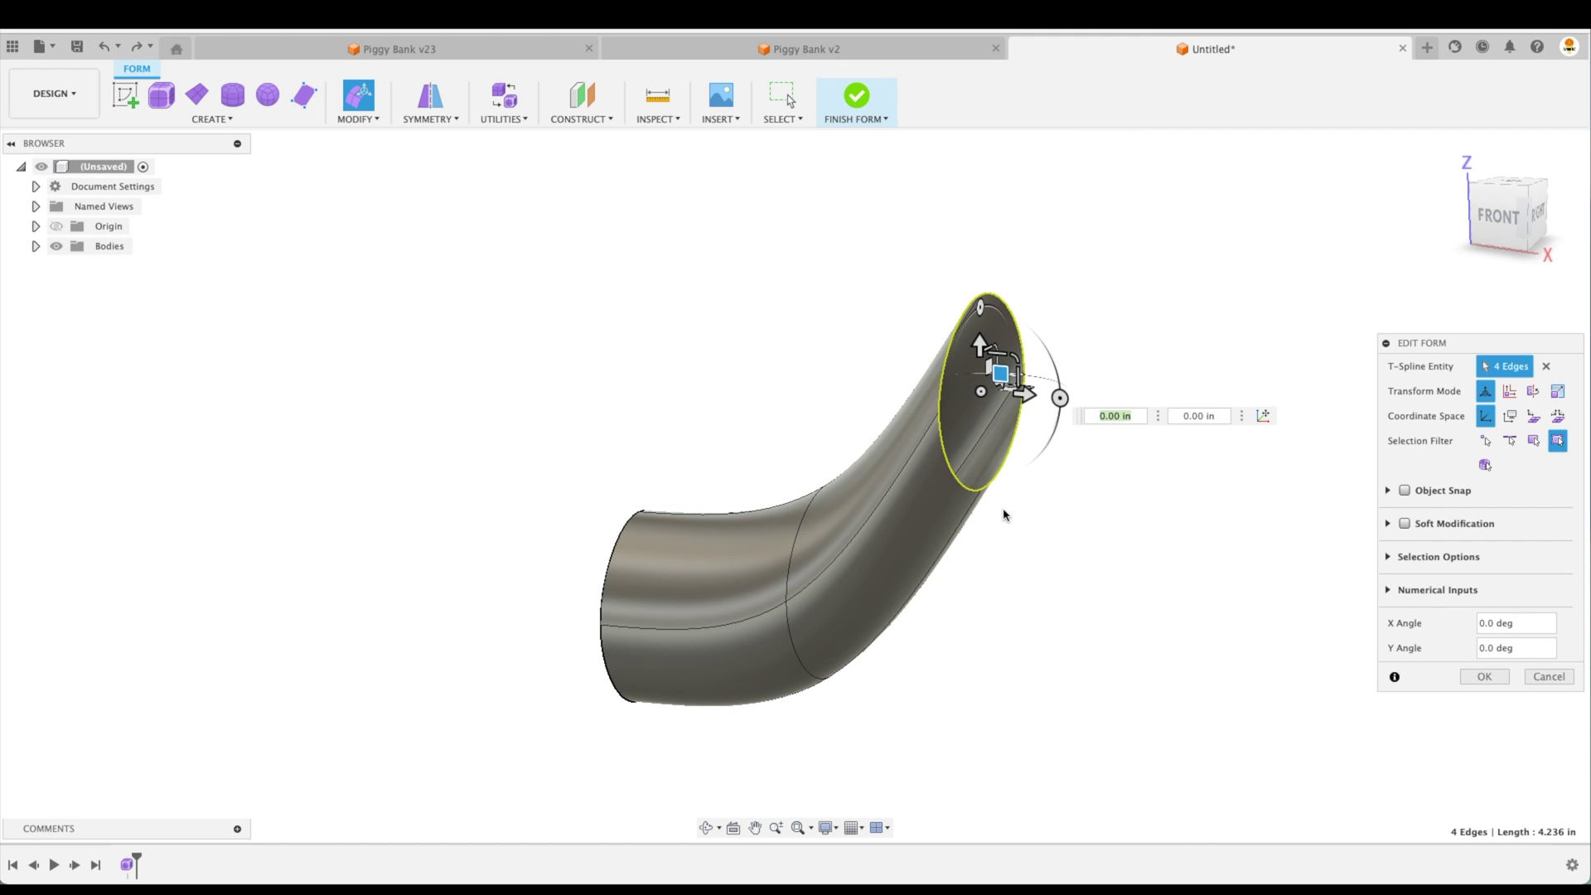
shift+middle_drag(1044, 482, 1071, 392)
drag(1071, 388, 986, 347)
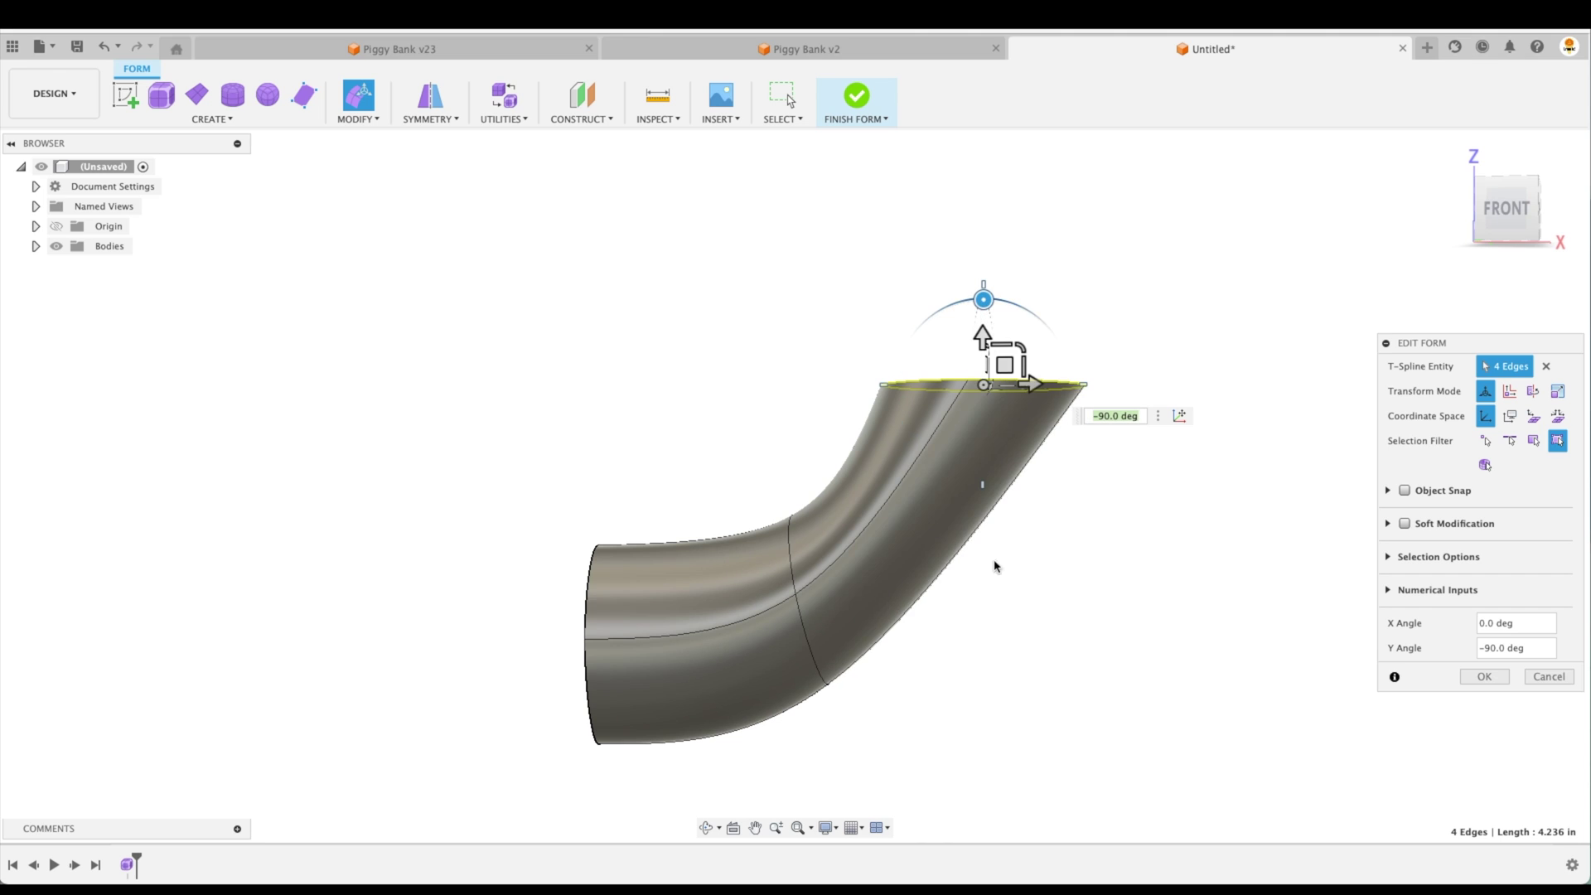
Rotate the edge loop at the tube's bend to follow the curve and shift it by about 0.05 in and 0.01 in.
shift+middle_drag(986, 567, 805, 577)
shift+middle_drag(786, 512, 856, 444)
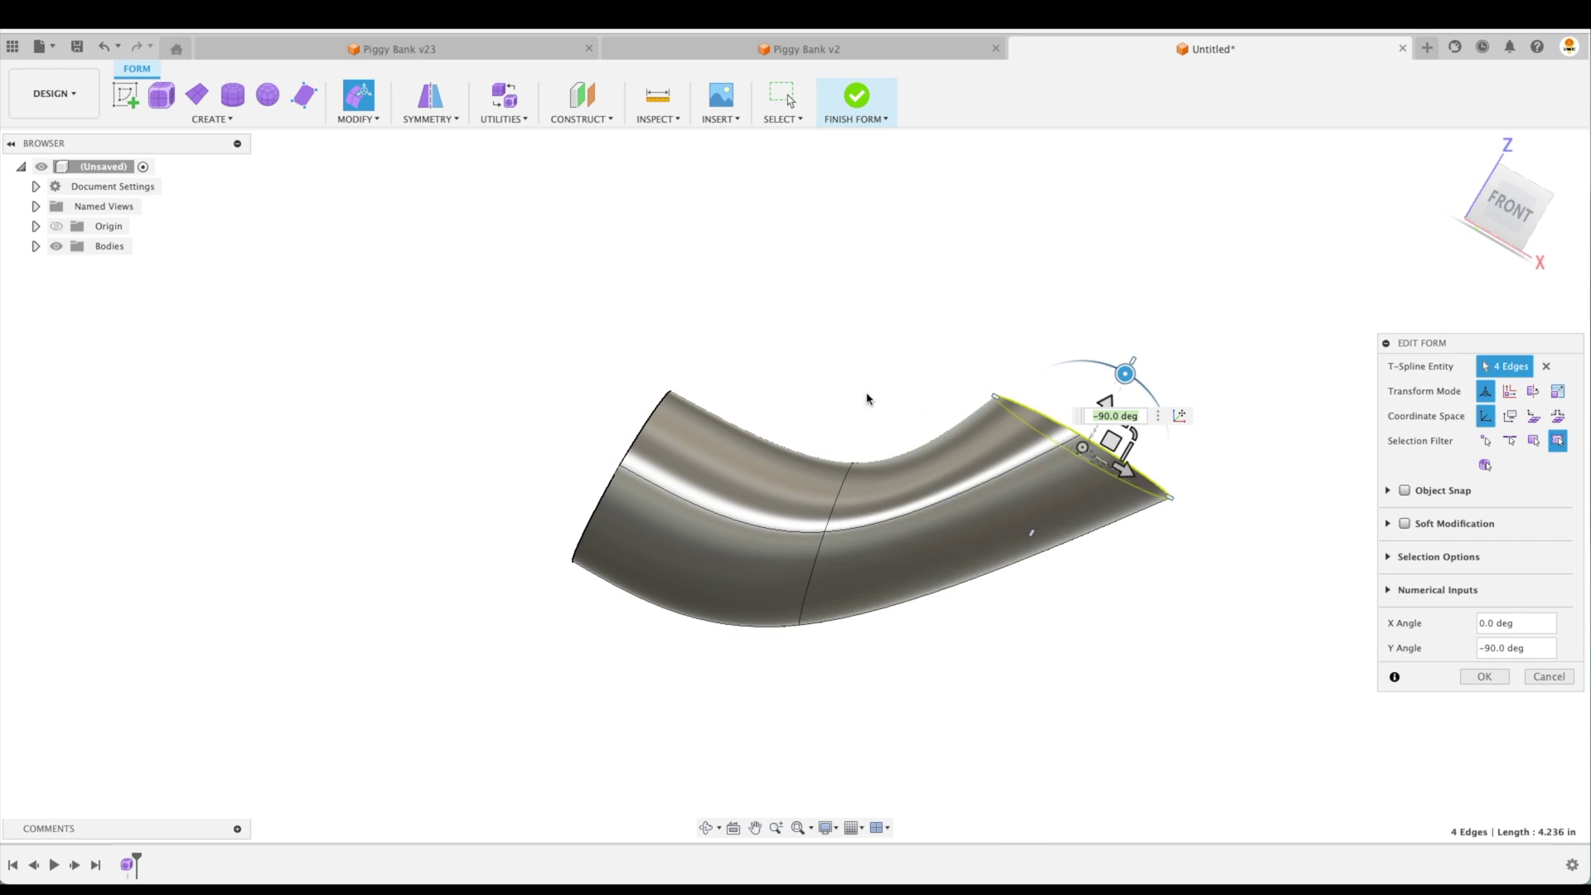
double_click(837, 508)
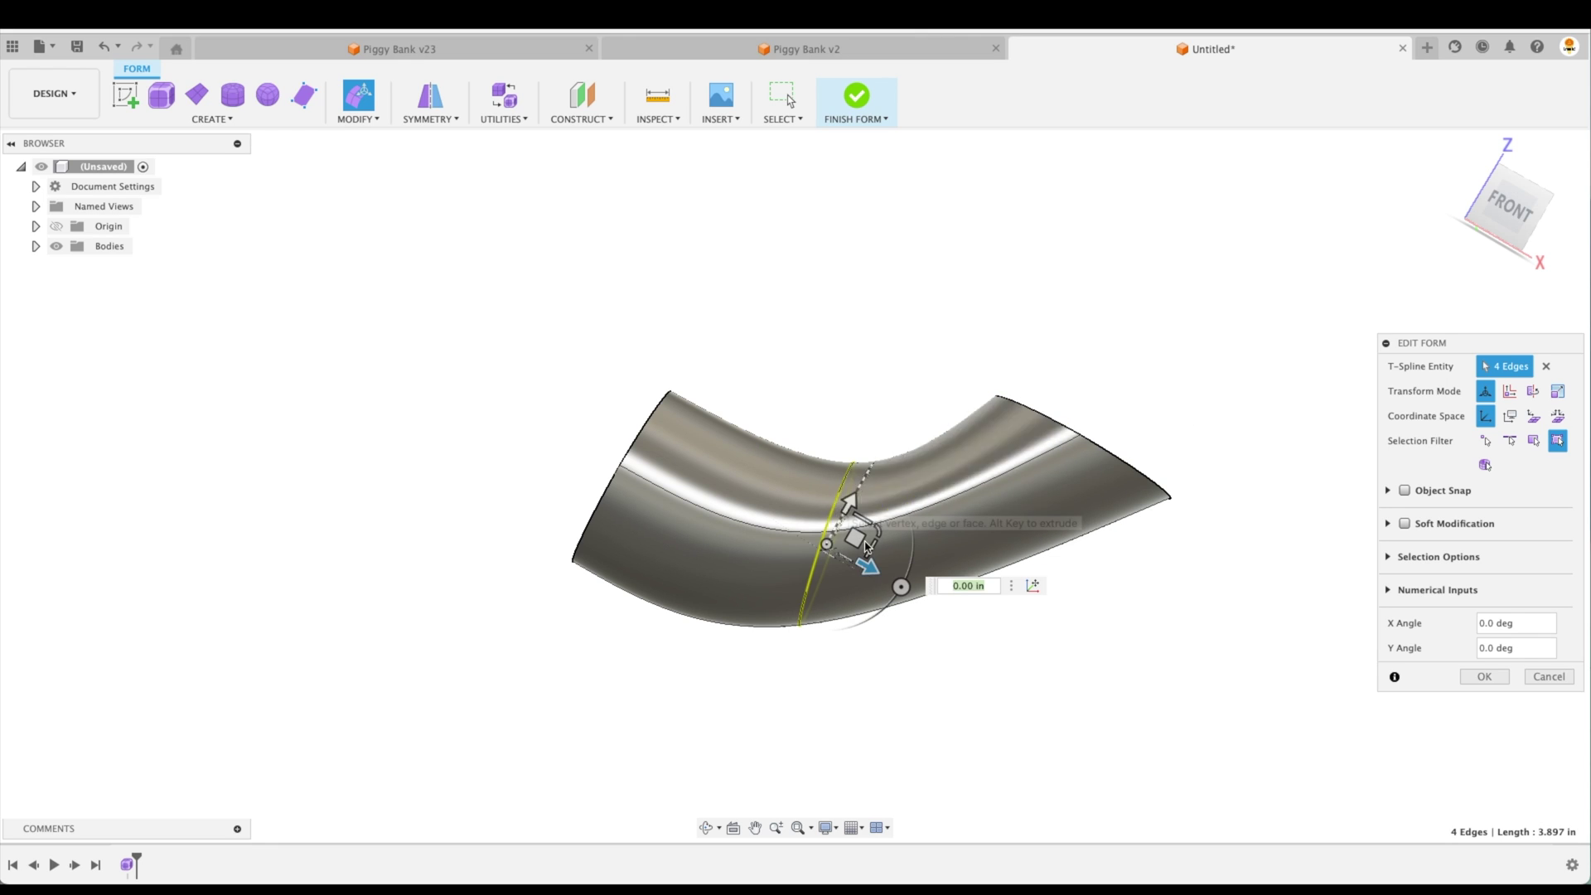
drag(901, 588, 867, 544)
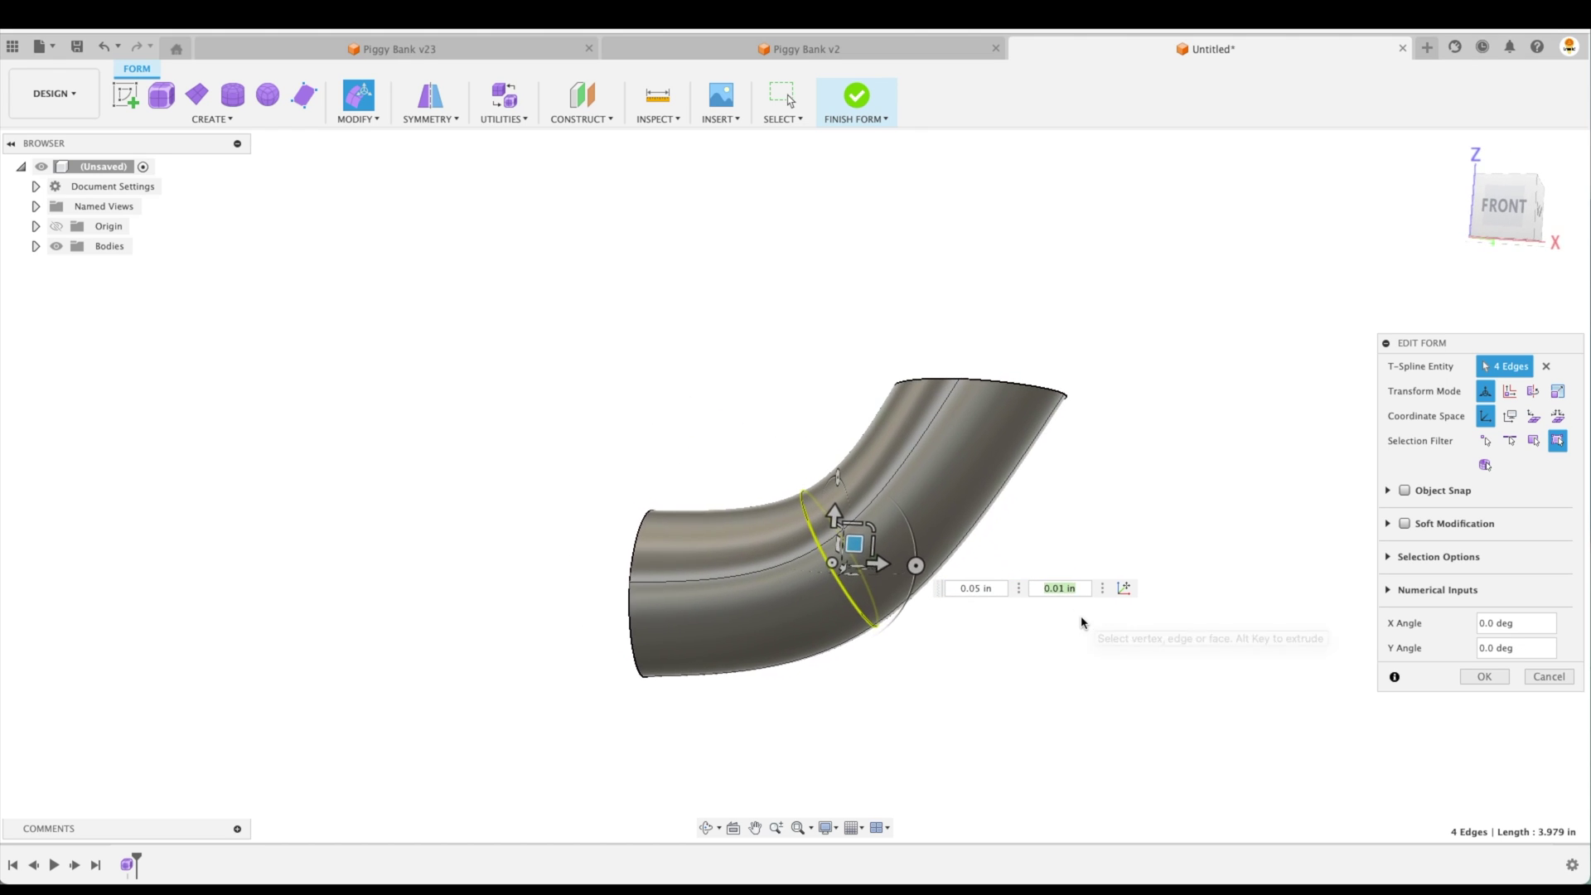
Select the edge loop at the tube's upper opening and move it sideways, in the negative X direction, to tighten the bend.
click(1046, 390)
double_click(1047, 390)
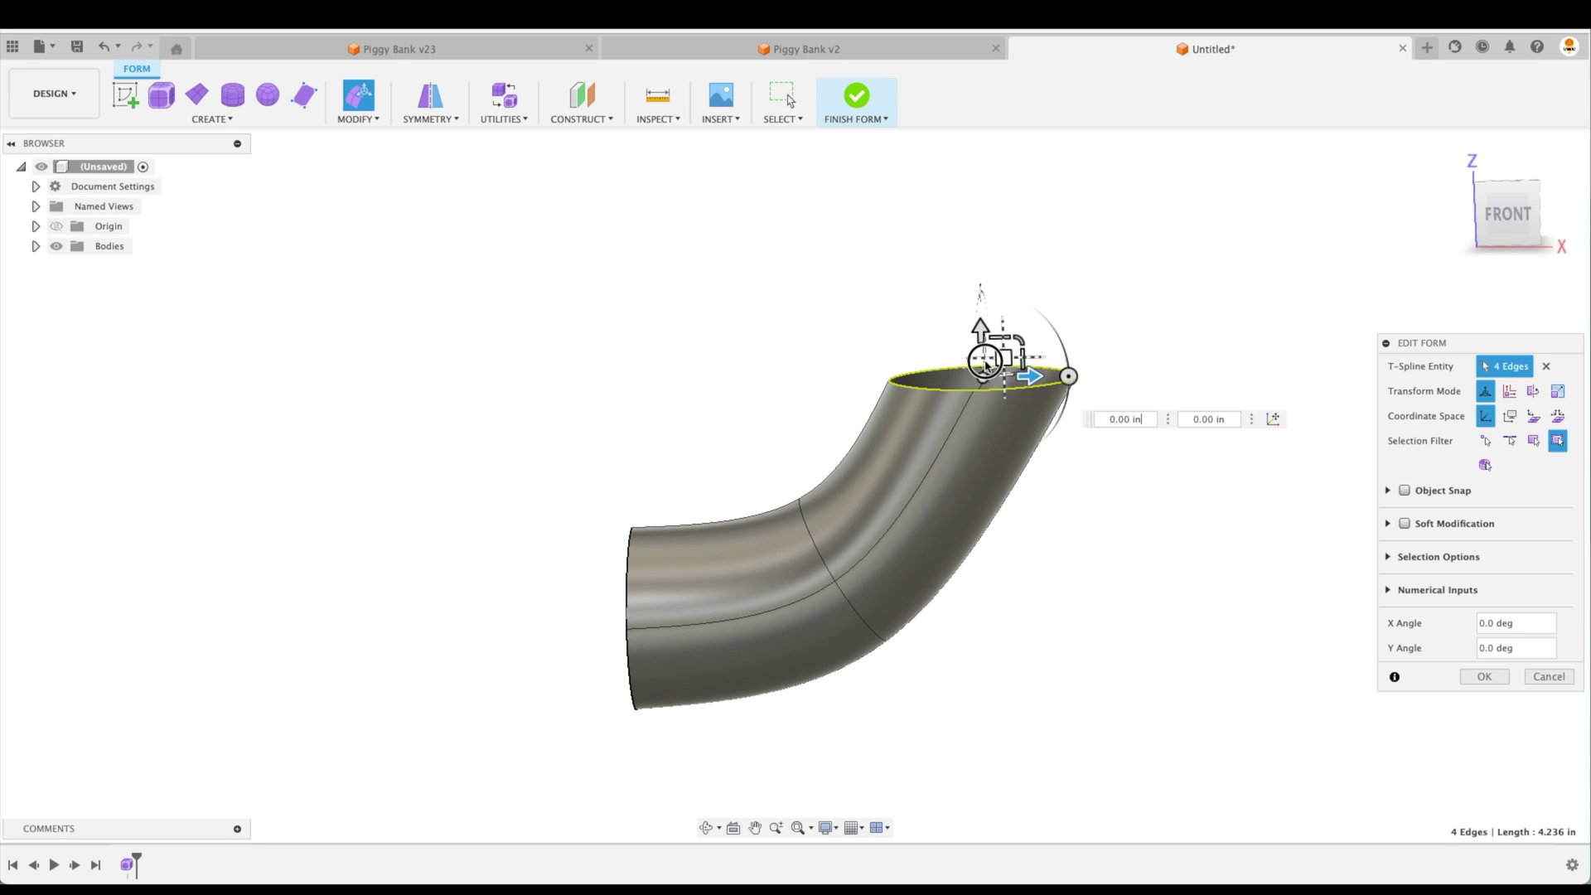
drag(1003, 356, 917, 366)
shift+middle_drag(911, 509, 841, 539)
Move the edge loop at the tube's bend by about -0.2 in and 0.1 in, and clear the selection.
double_click(812, 537)
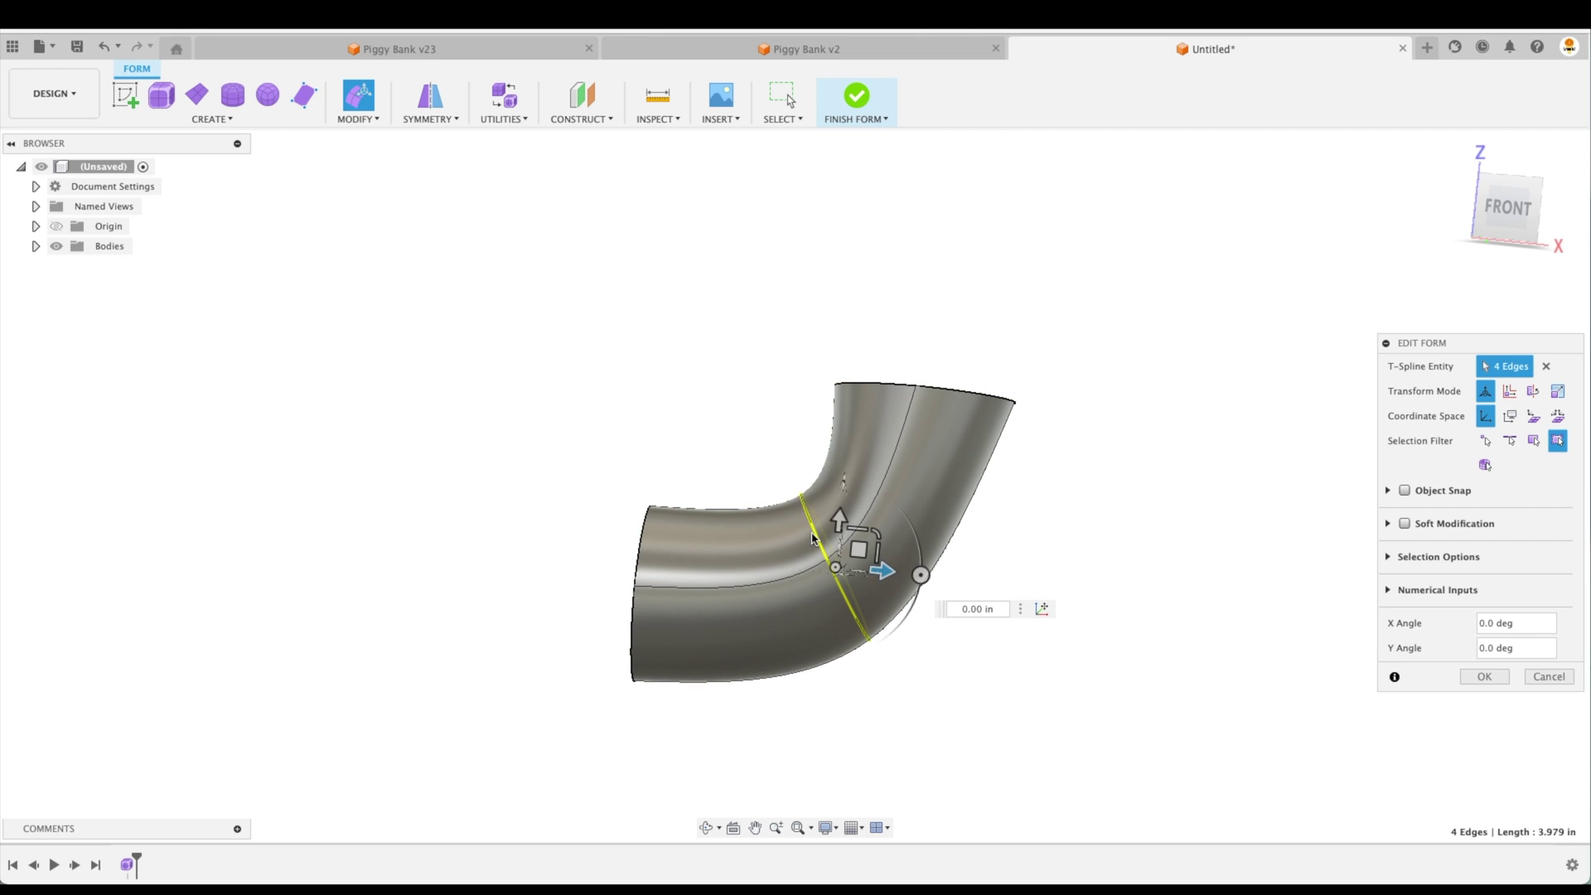
drag(863, 555, 830, 534)
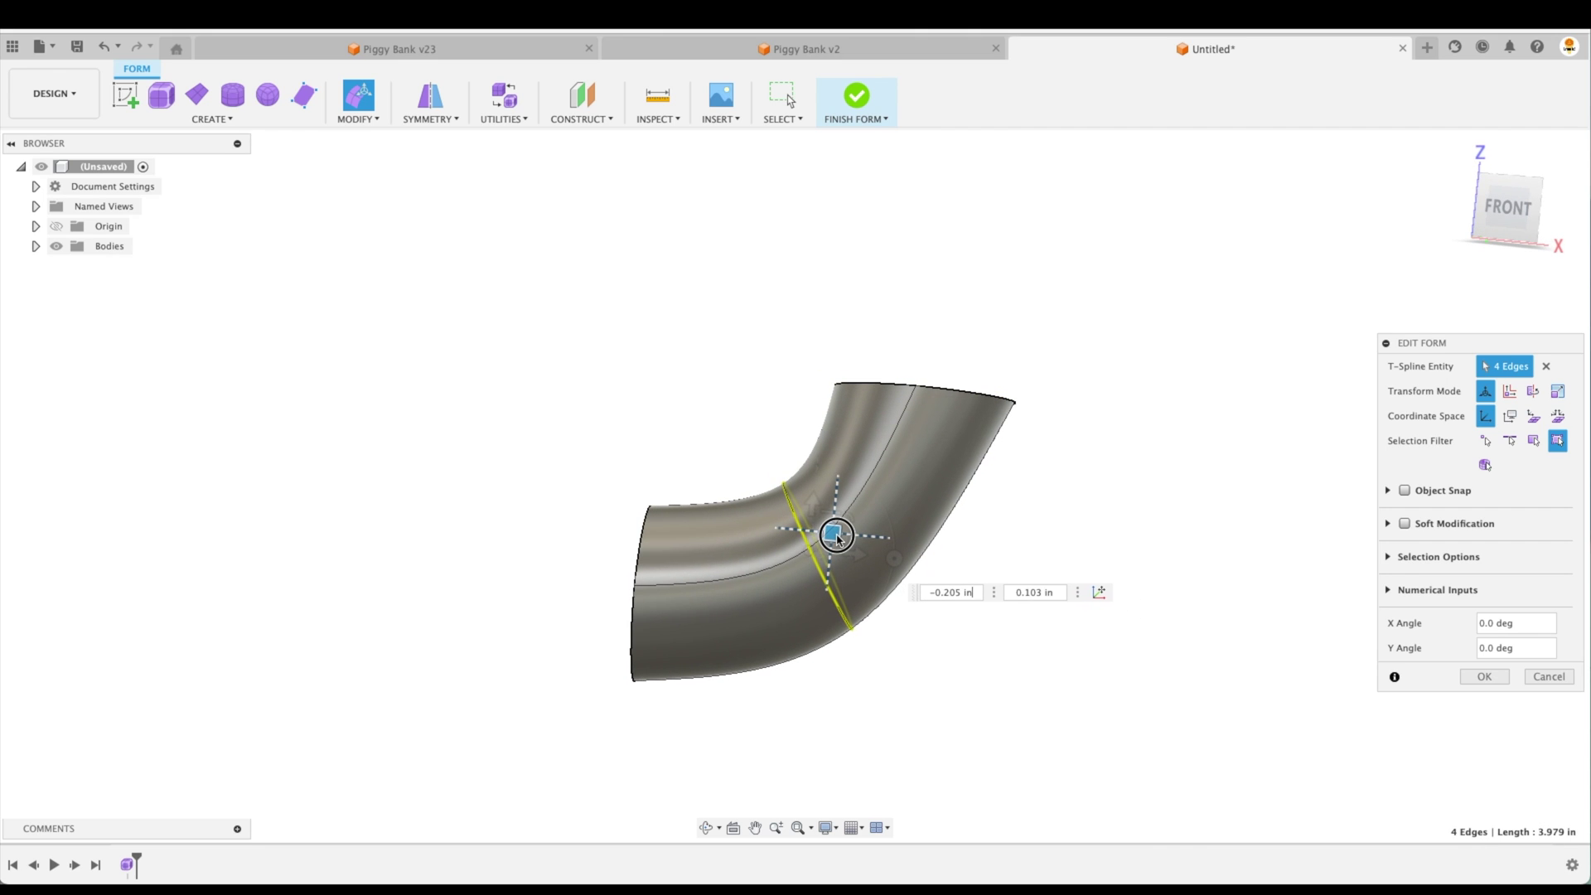
shift+middle_drag(893, 507, 1020, 521)
click(1129, 526)
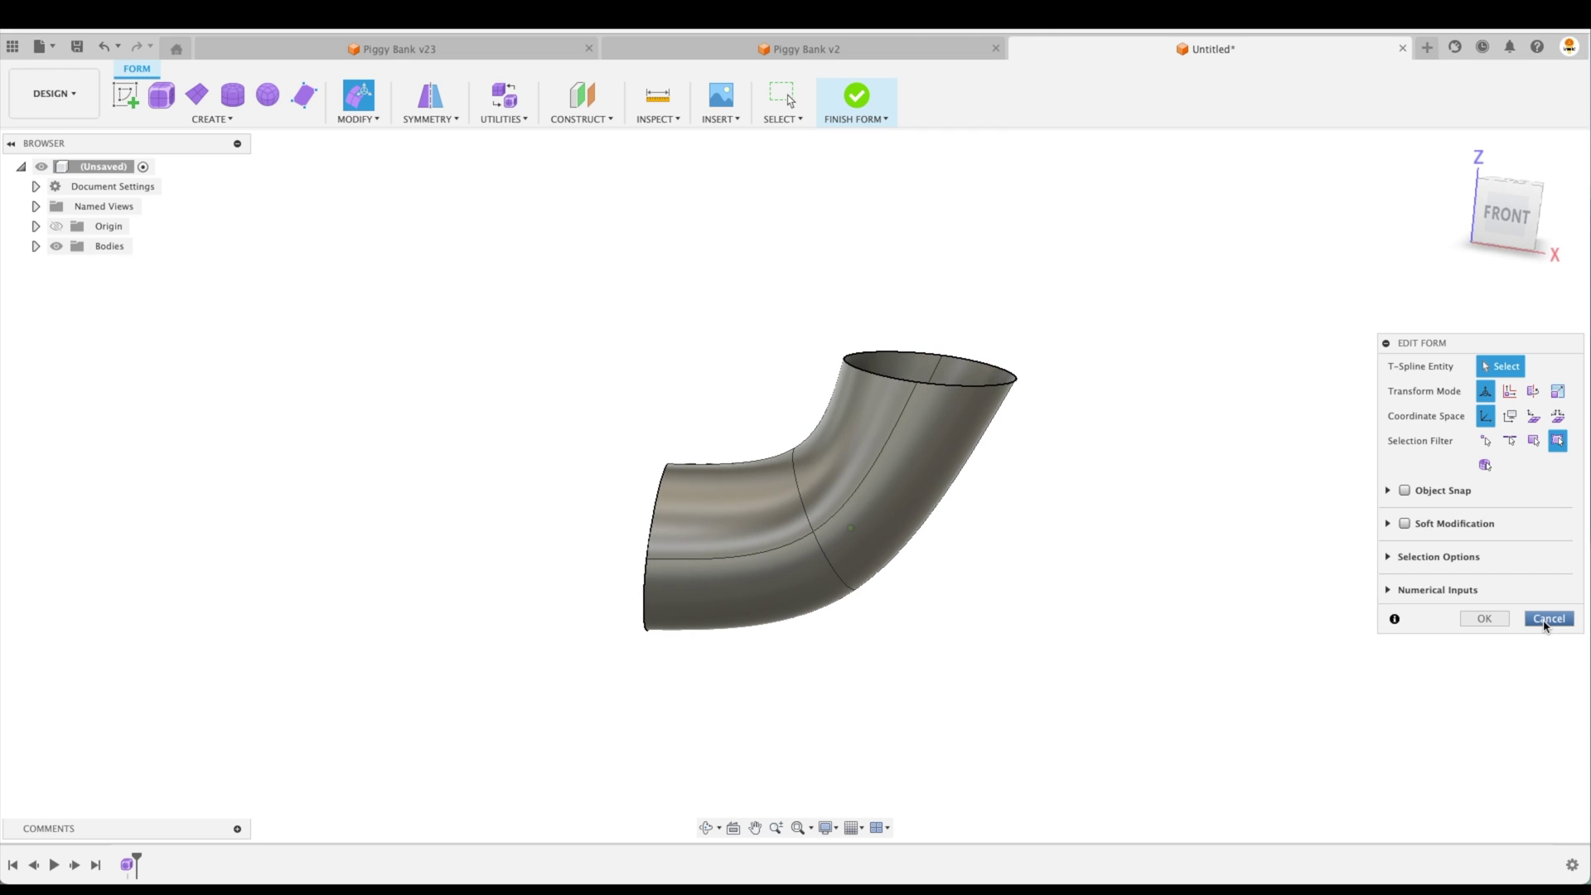
Scale the tube's upper edge loop to 0.92 and extrude it upward into a new segment narrowed to 0.88.
double_click(963, 452)
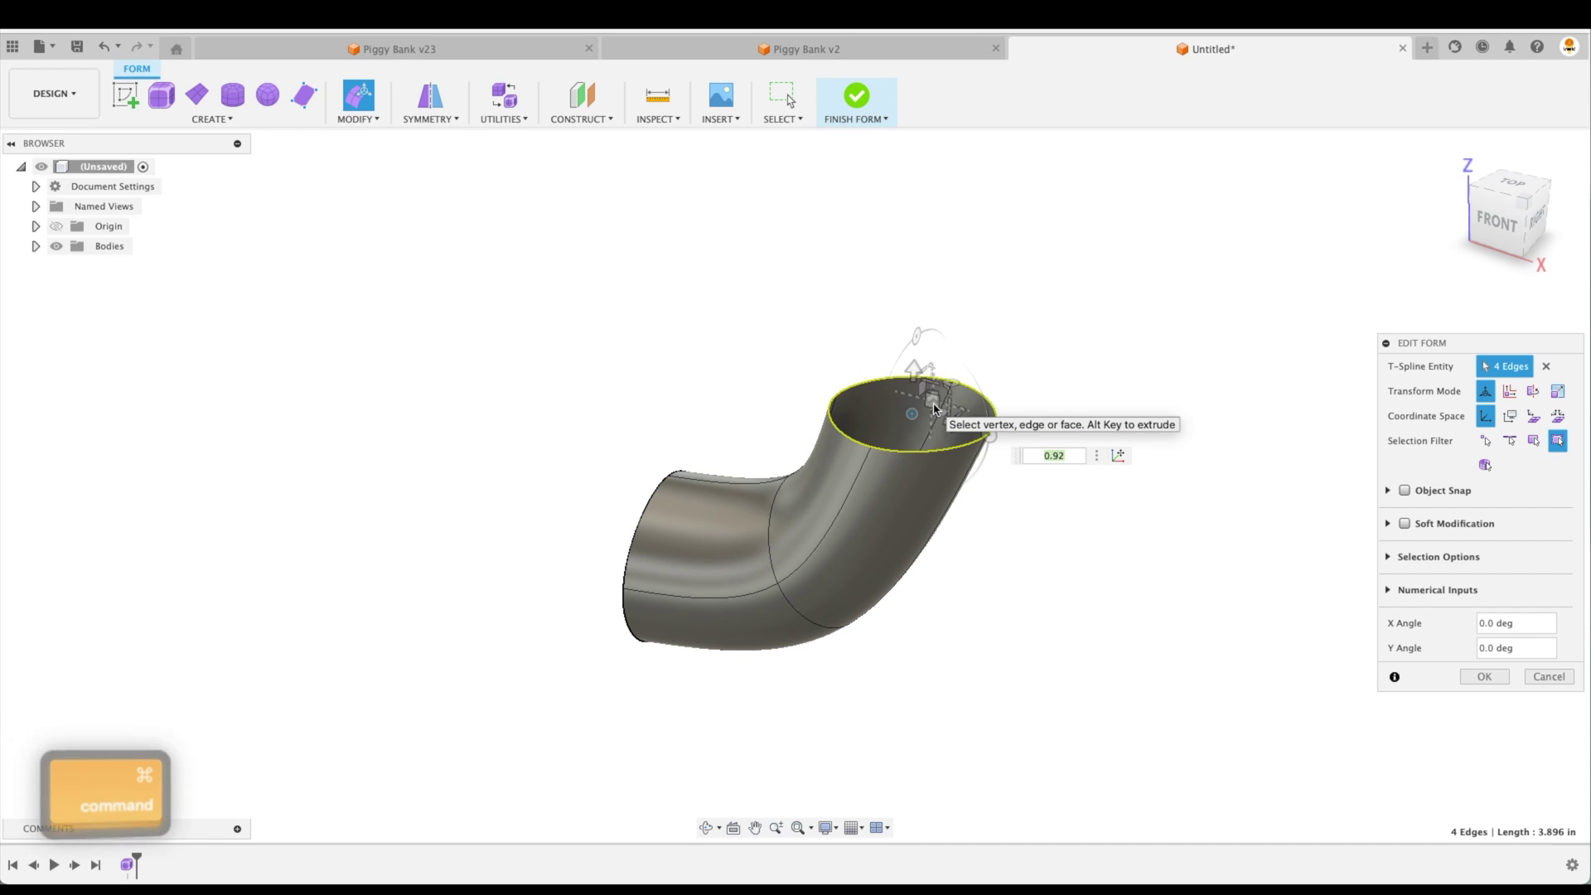
super+drag(934, 406, 933, 253)
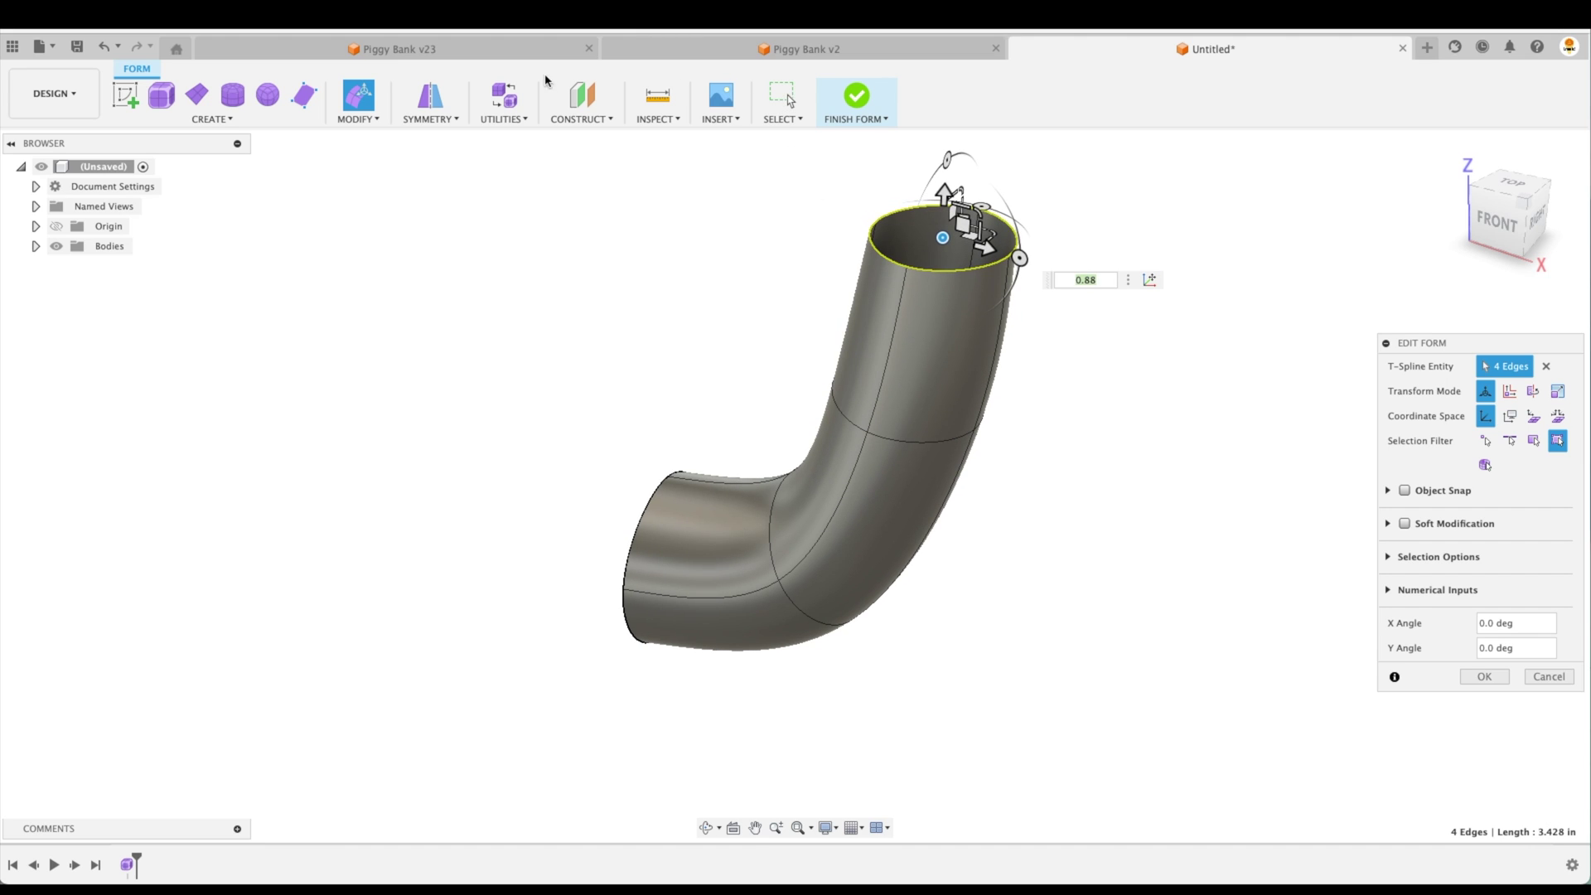
Switch to the Piggy Bank v23 document and examine the curled tail on the back of the finished pig.
click(486, 55)
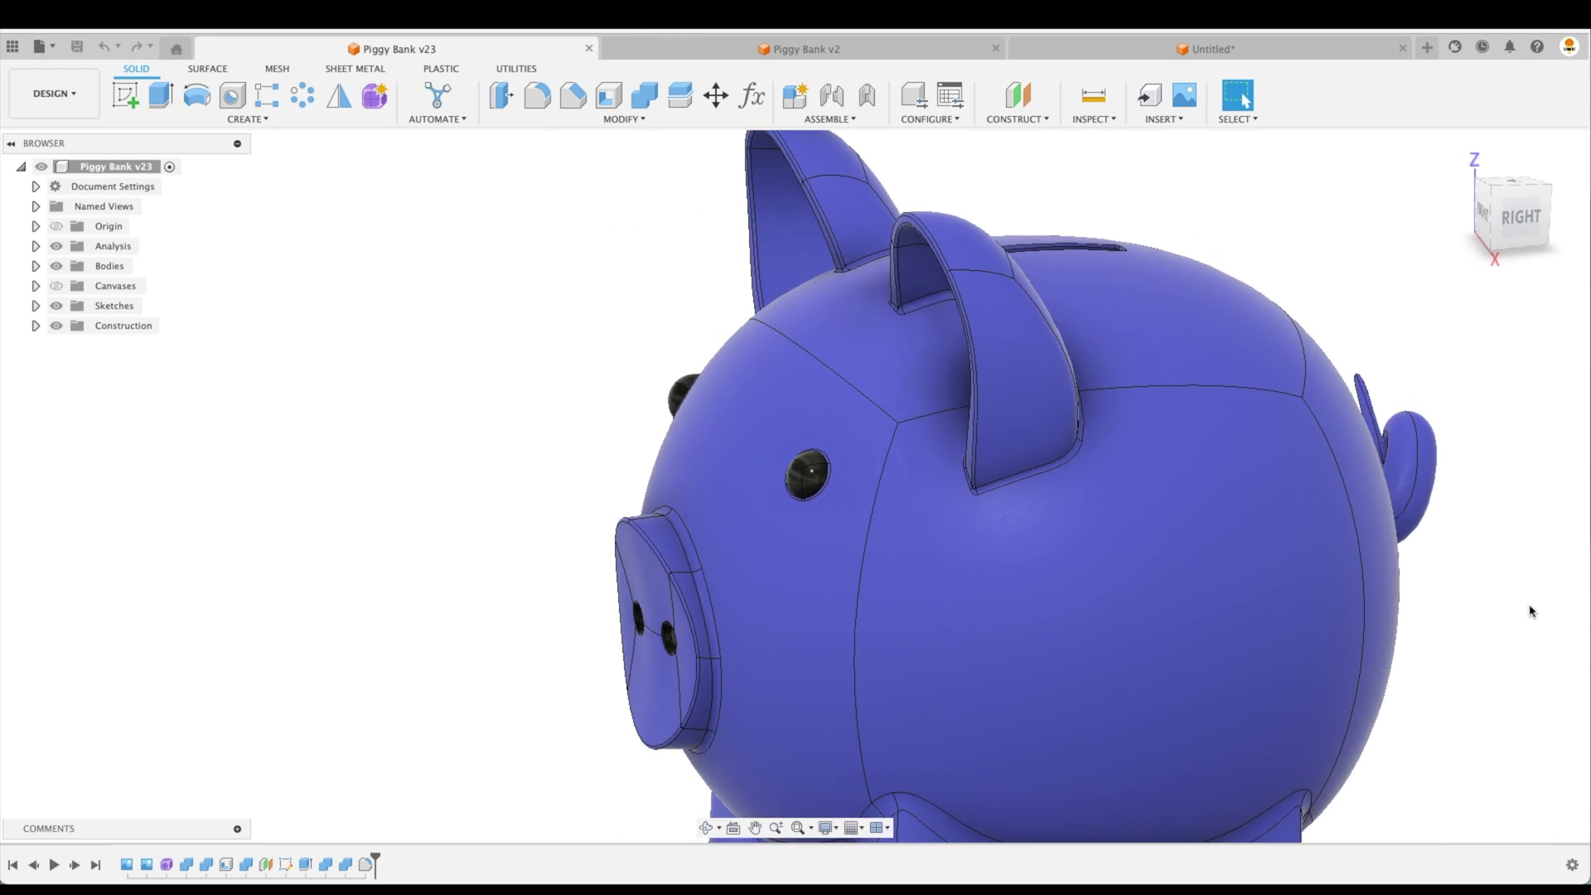
shift+middle_drag(1529, 605, 962, 613)
scroll(932, 579, up, 5)
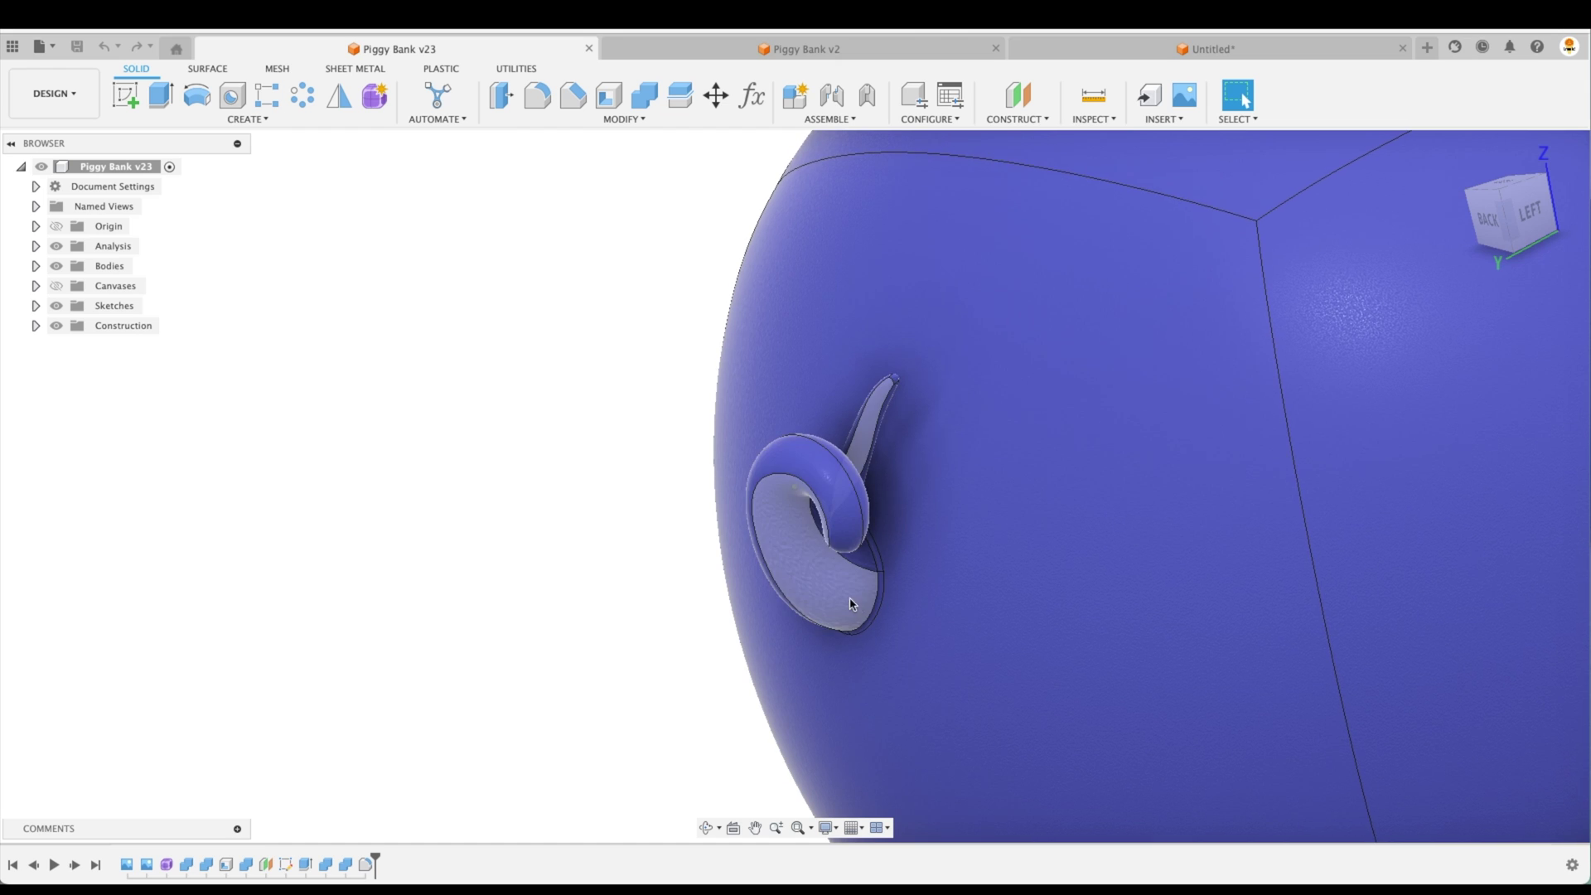
scroll(468, 608, down, 5)
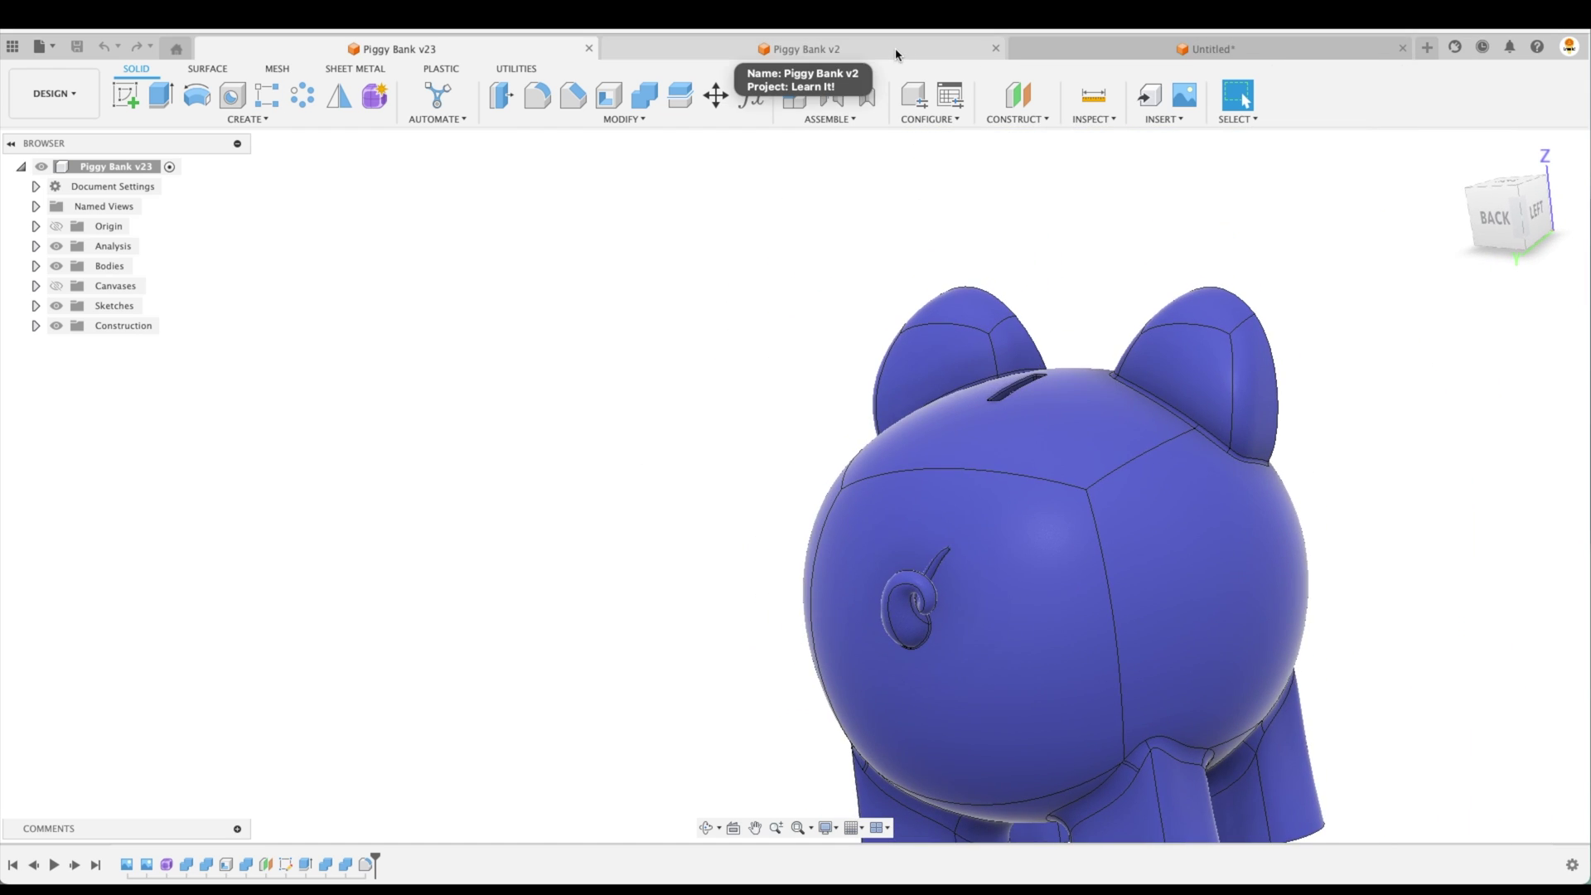
Switch to the Piggy Bank v2 document and hide Body1 through Body6.
click(895, 55)
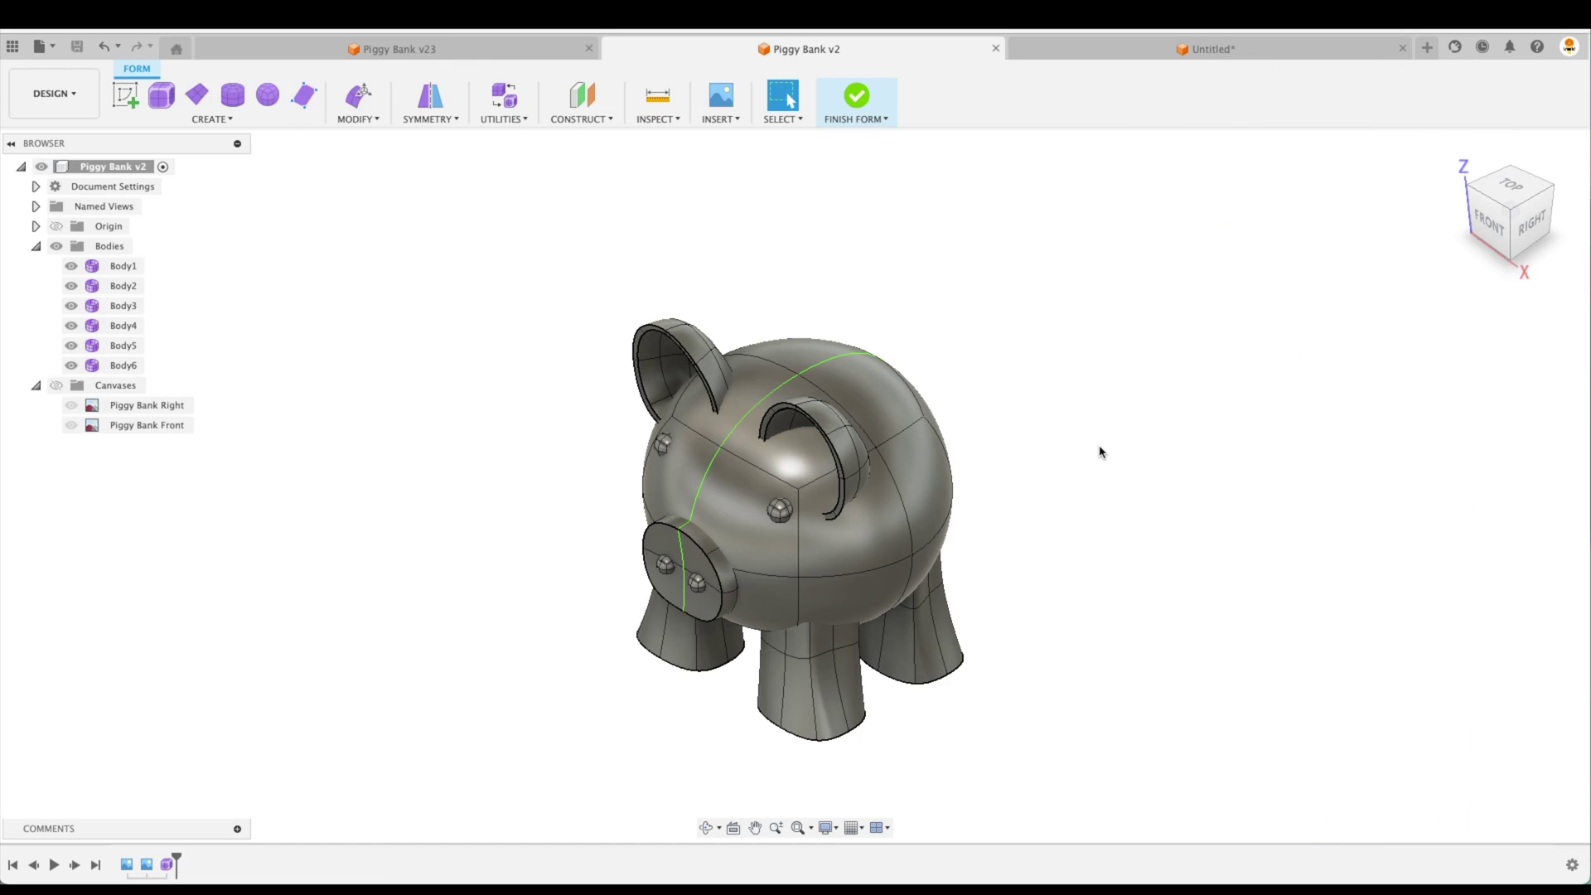
shift+middle_drag(1103, 454, 1193, 450)
scroll(1195, 450, up, 5)
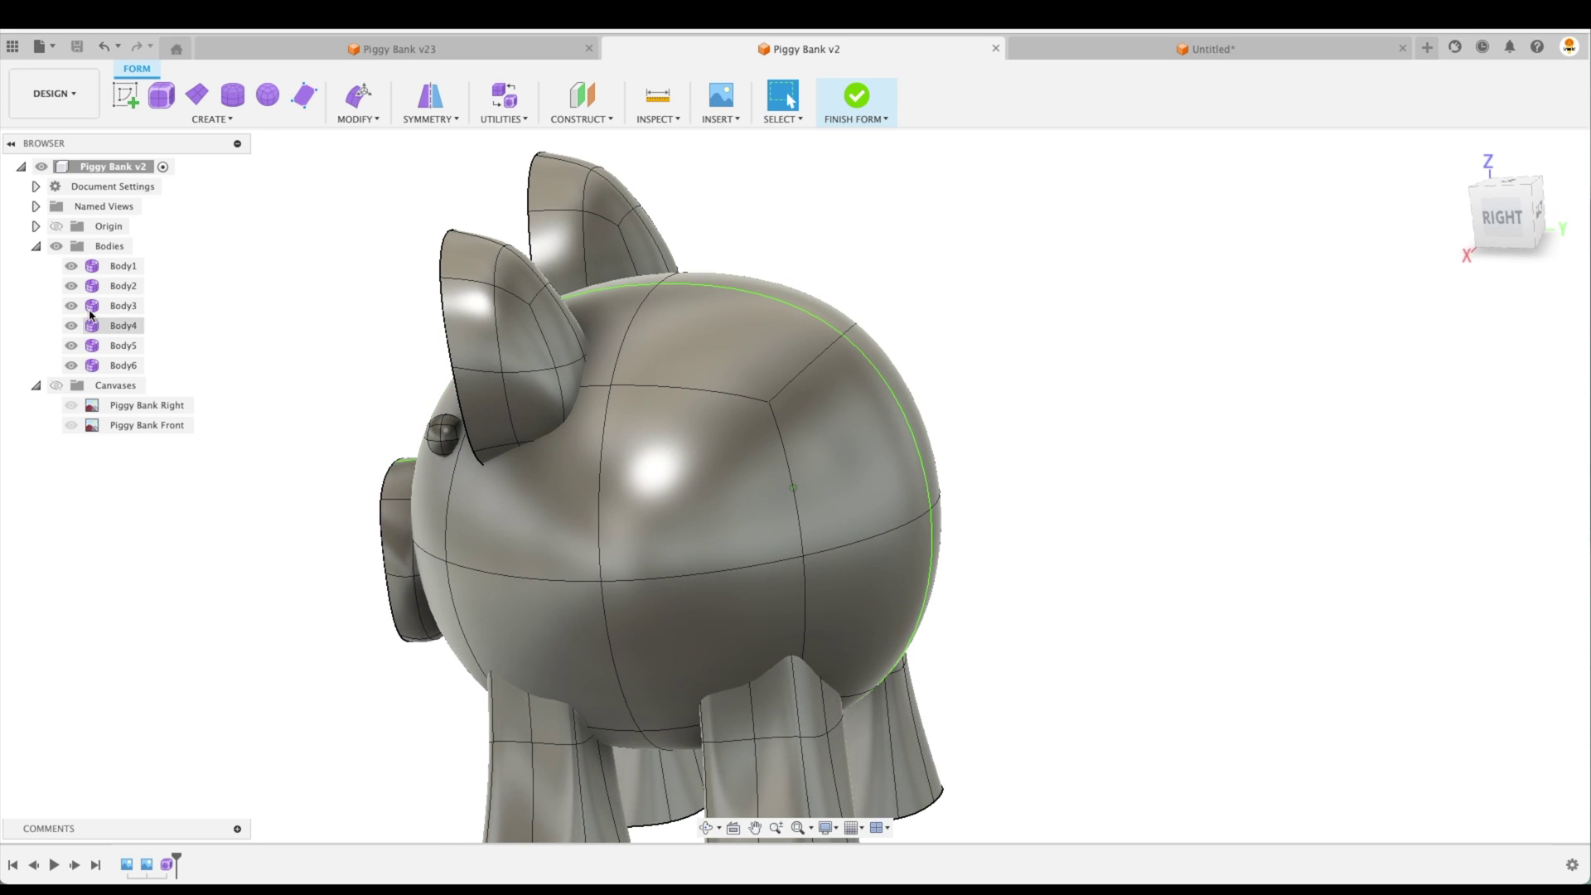
click(72, 286)
click(71, 306)
click(71, 326)
click(71, 346)
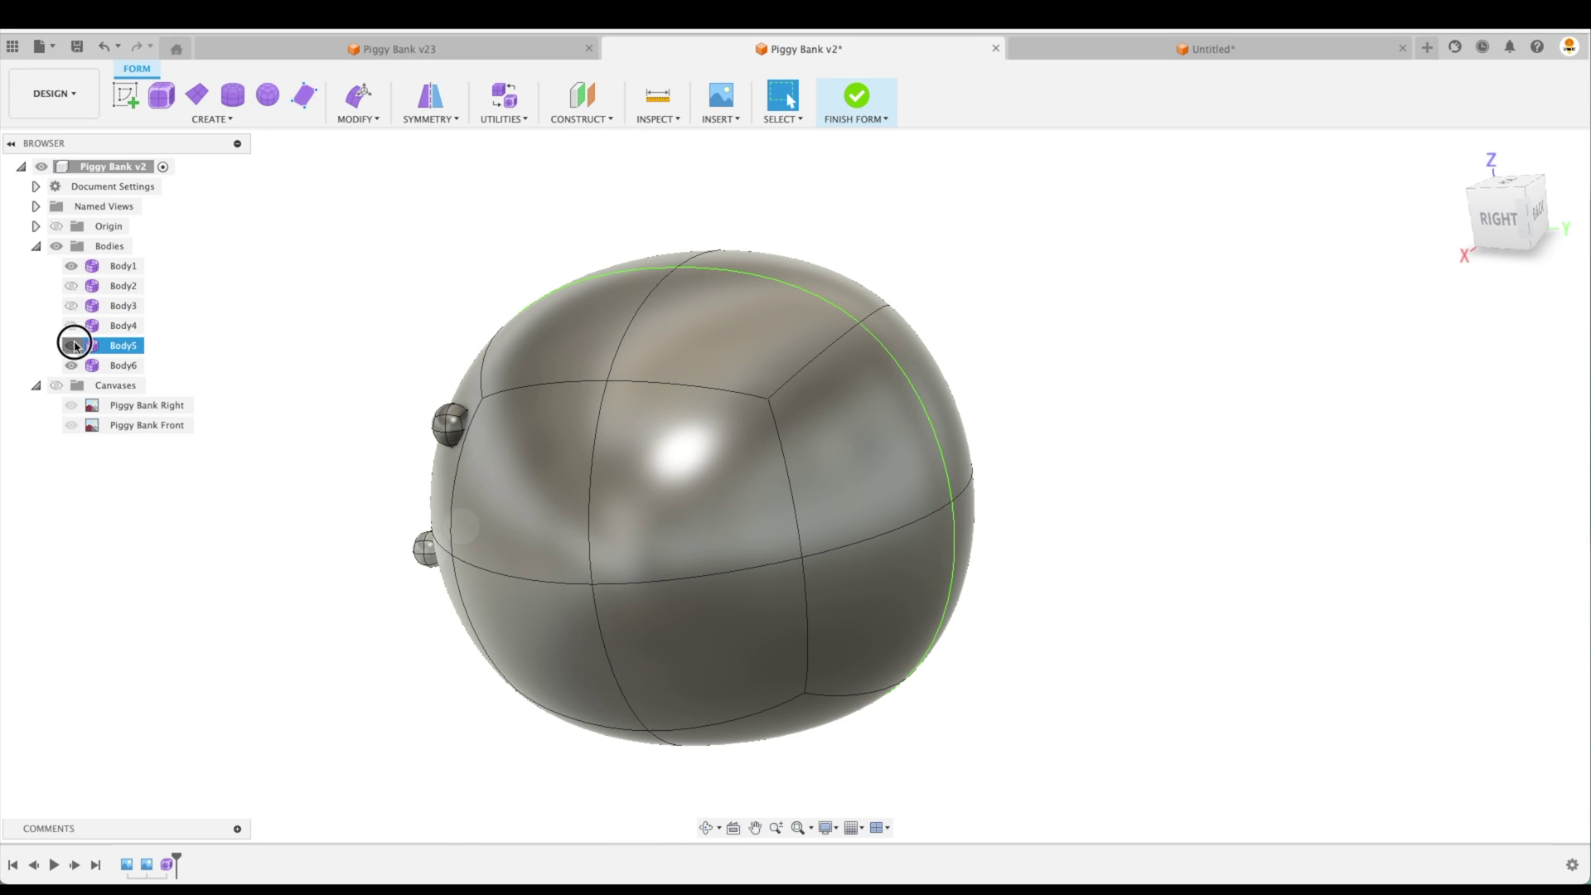
click(71, 365)
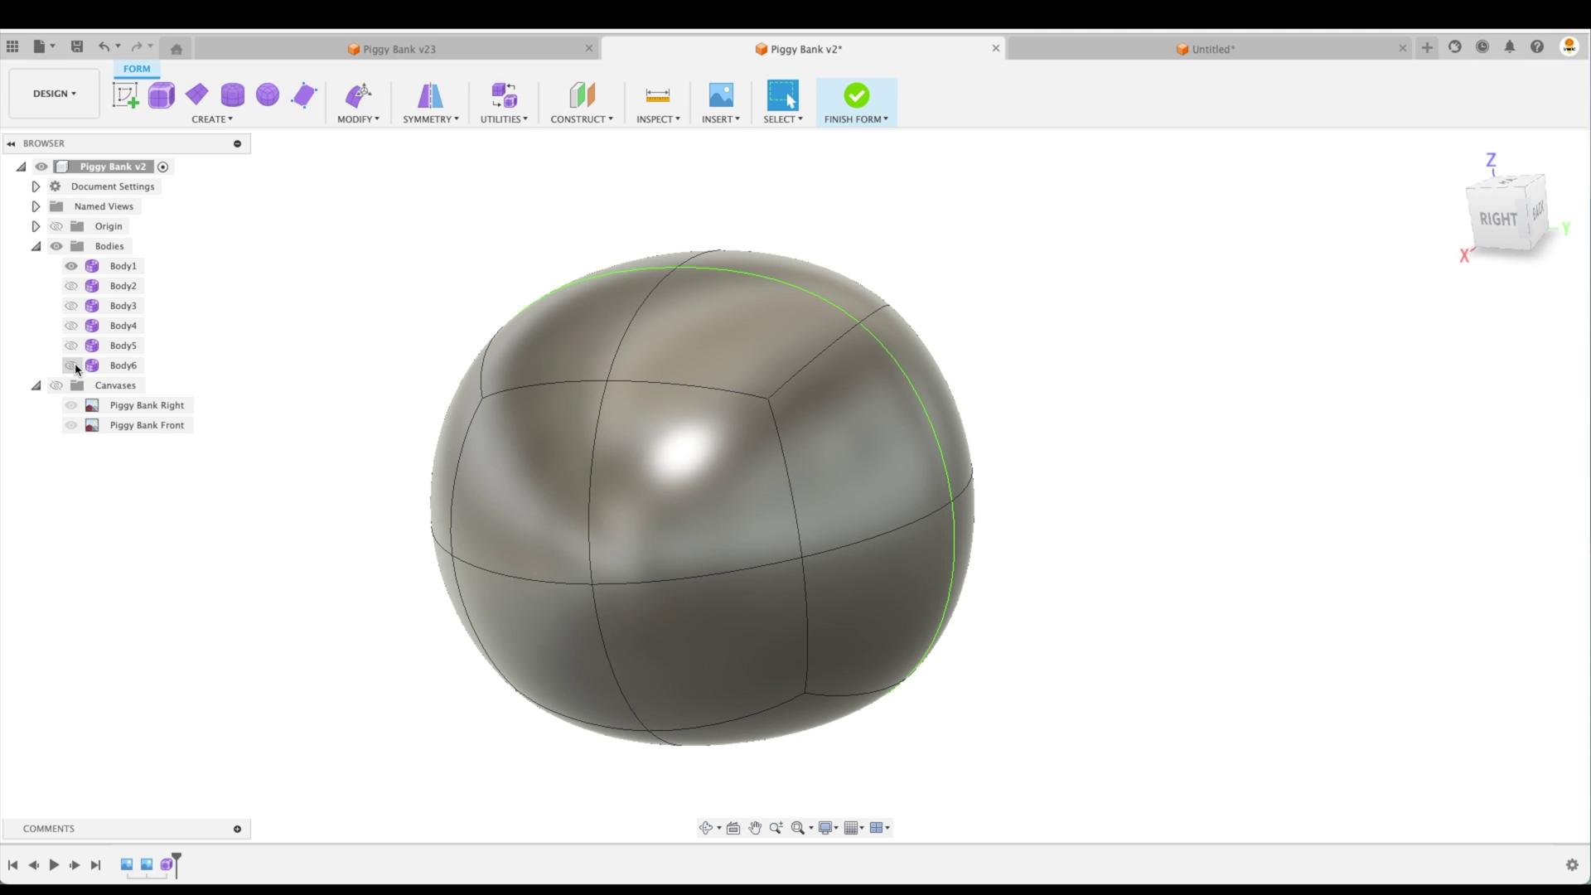
click(72, 265)
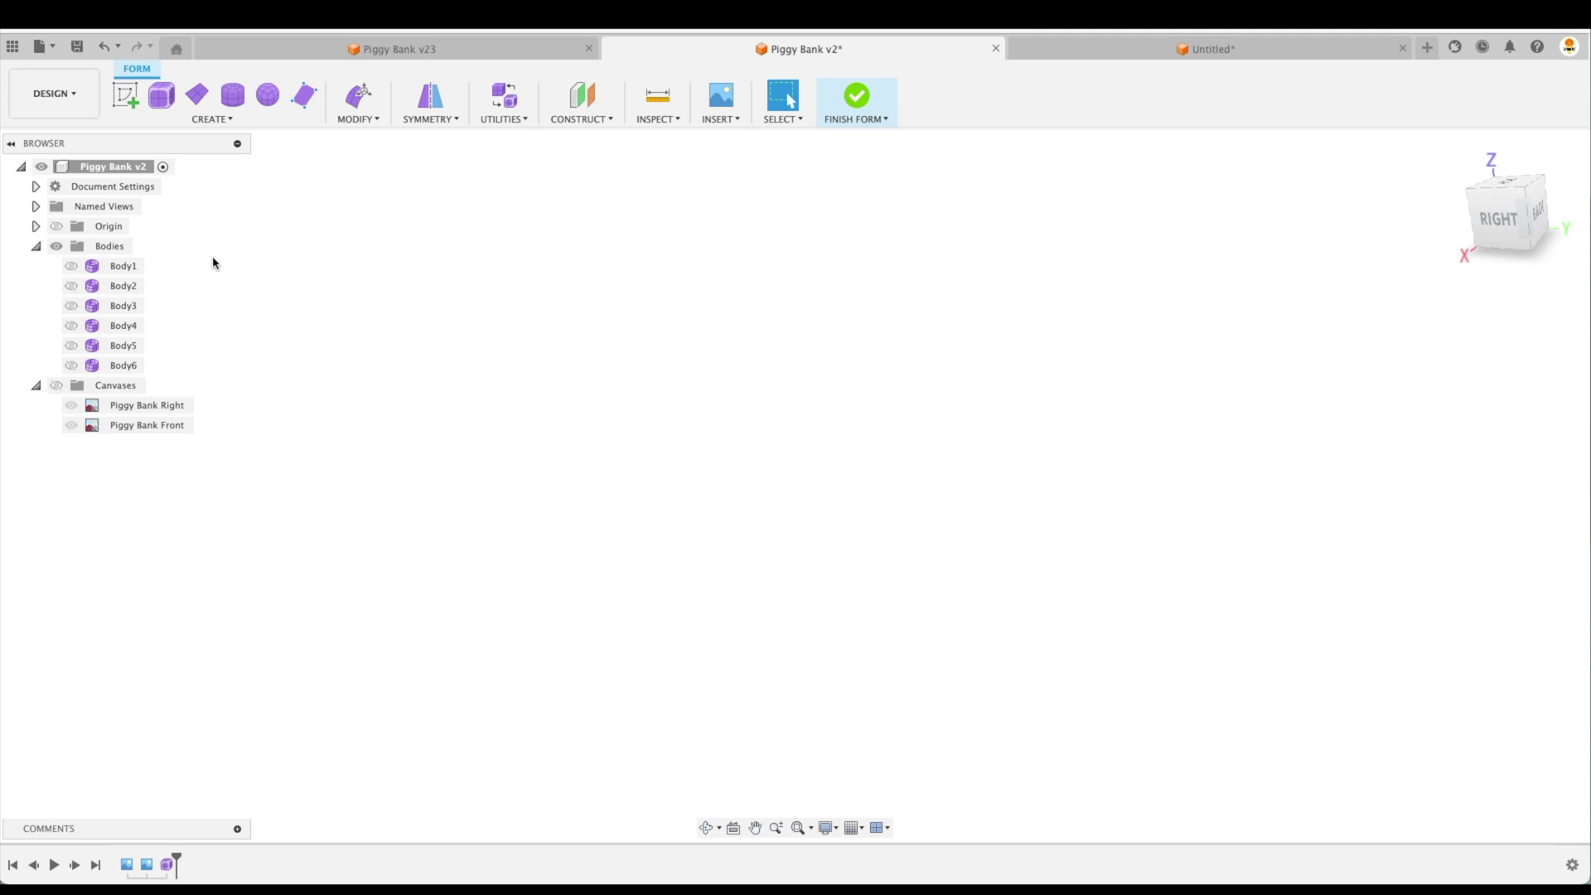
Create a T-Spline cylinder at the origin on the vertical front plane, 1.00 in in diameter and 2.00 in high.
click(232, 94)
click(693, 474)
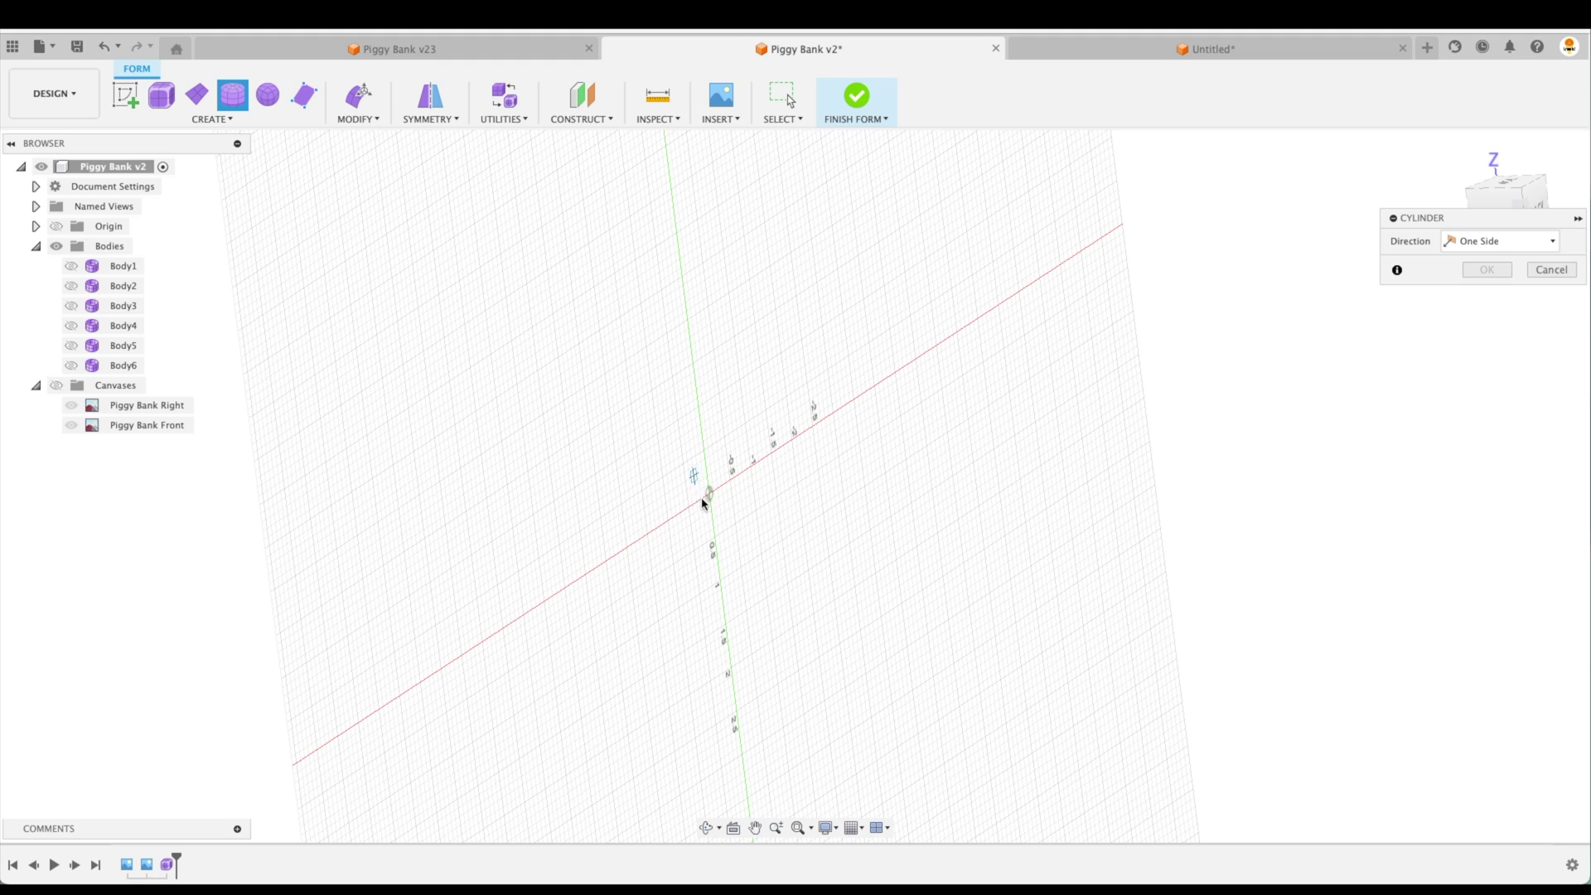
click(709, 495)
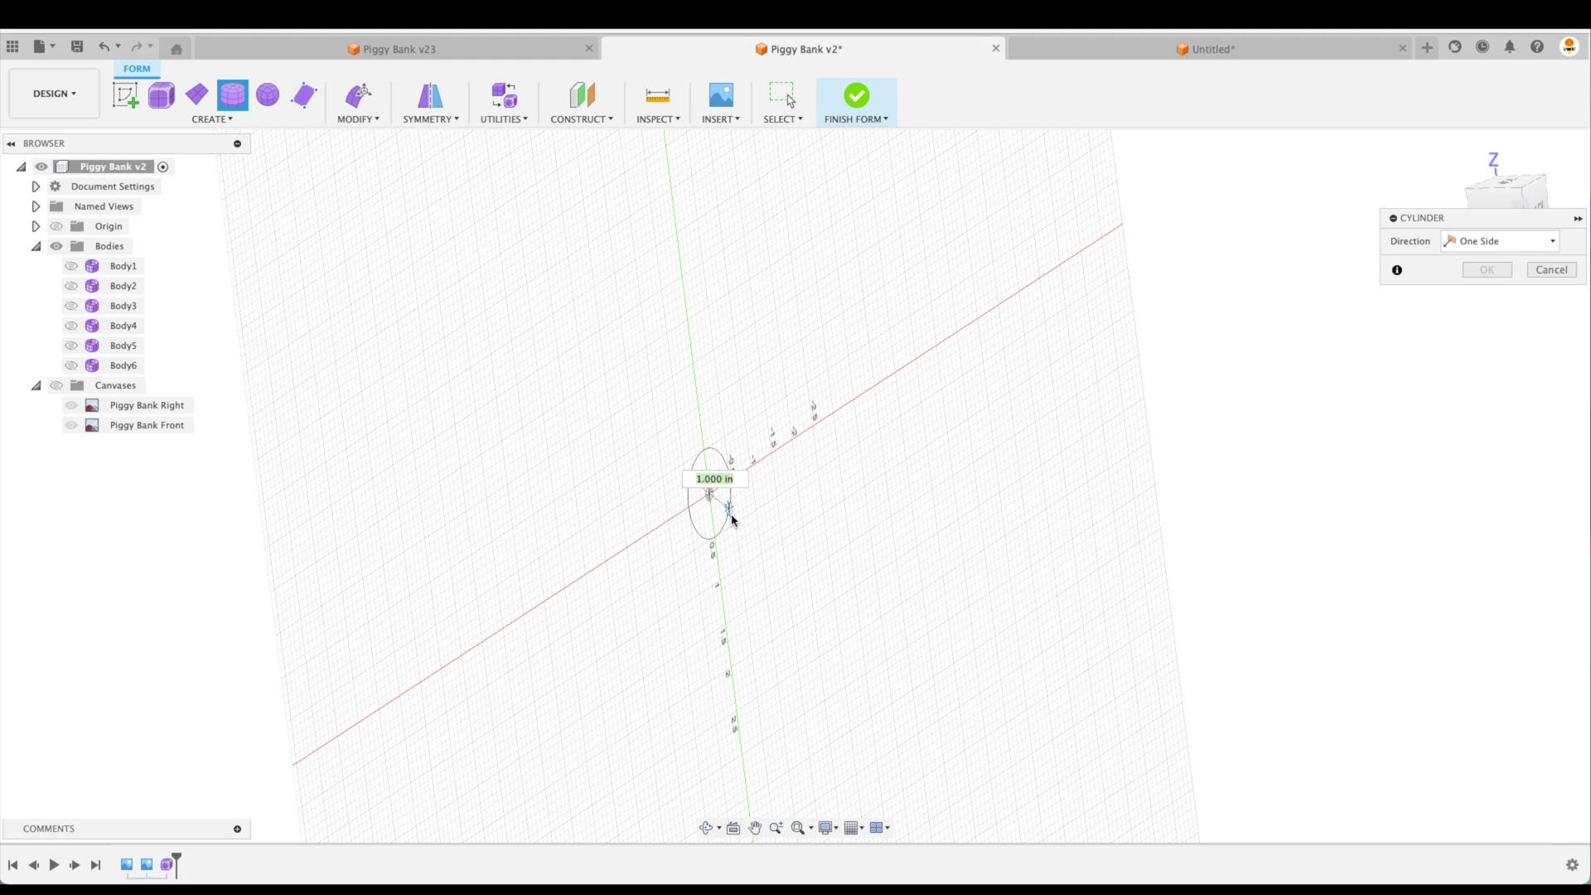
click(731, 520)
shift+middle_drag(799, 518, 769, 500)
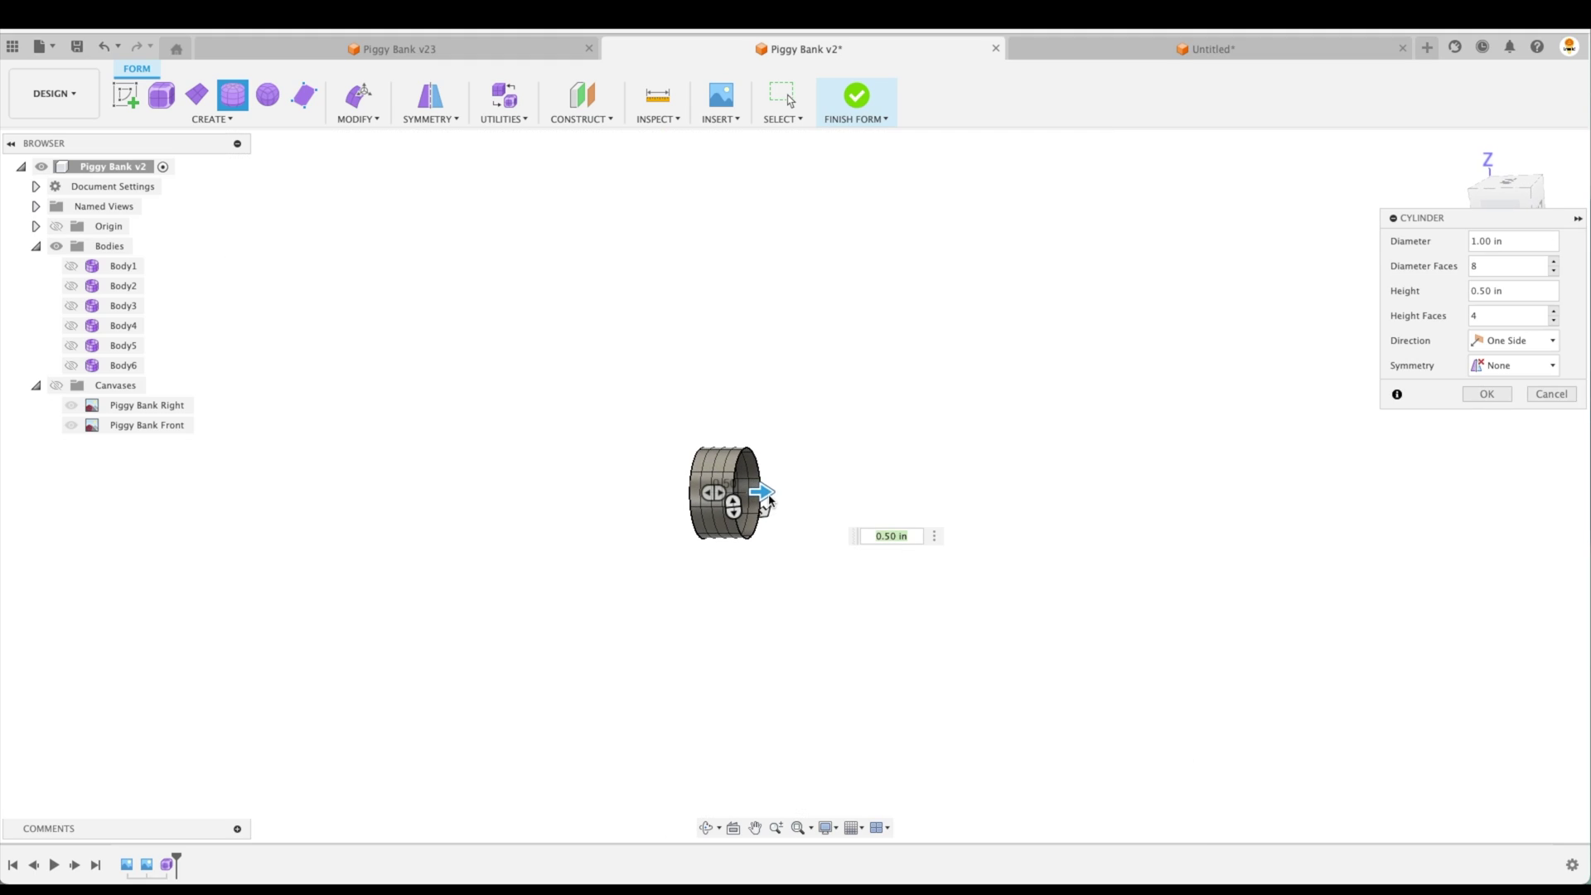
drag(779, 493, 903, 511)
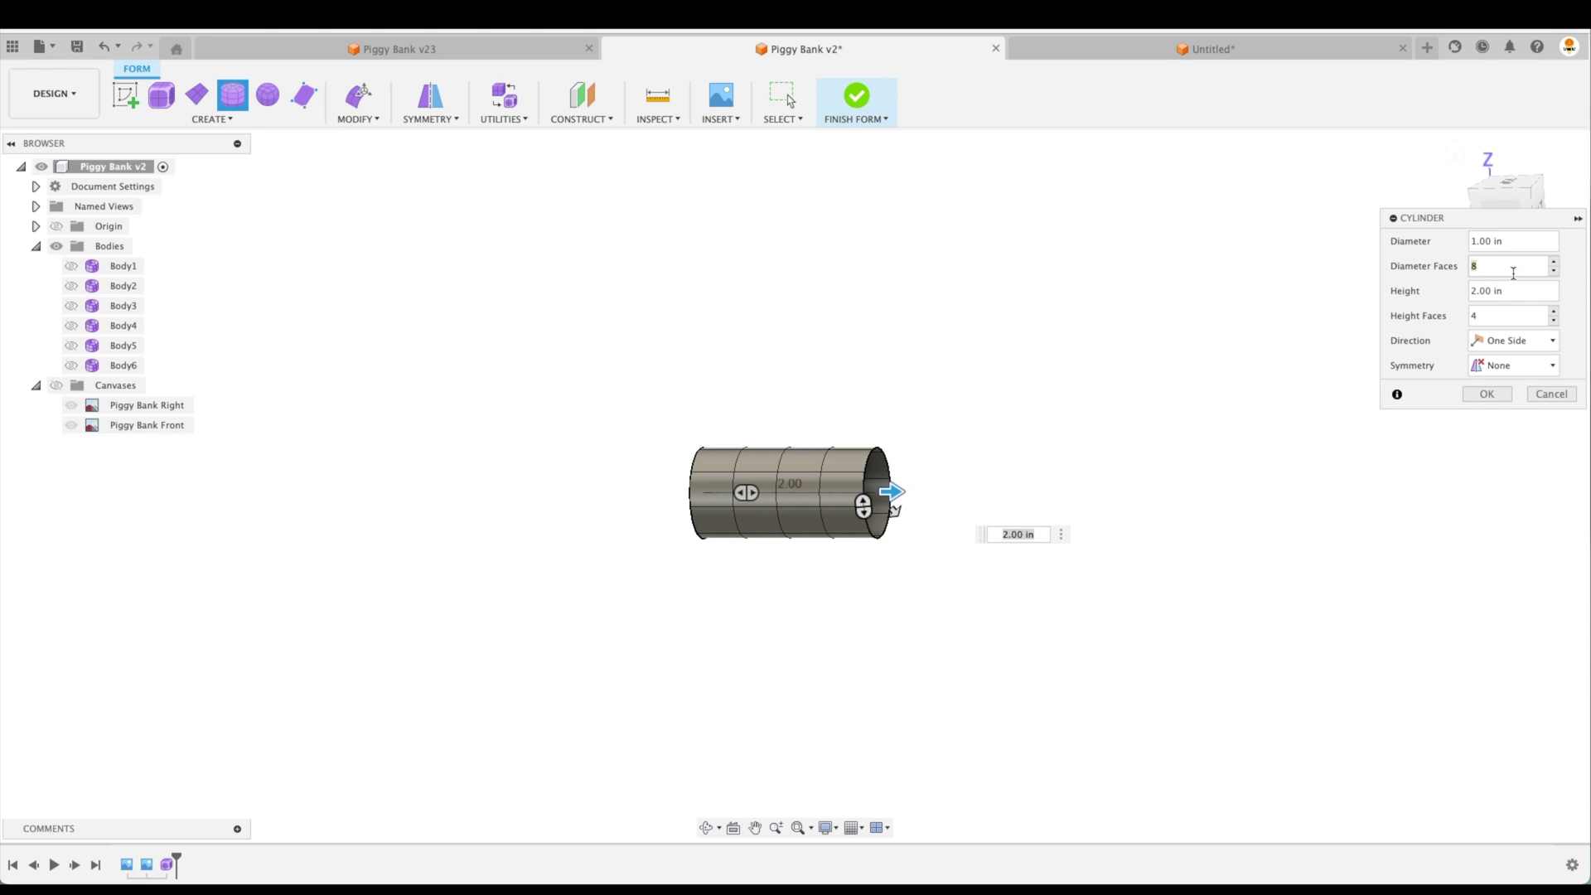
Give the cylinder 4 diameter faces and 1 height face, and finish creating it.
text(4)
key(Tab)
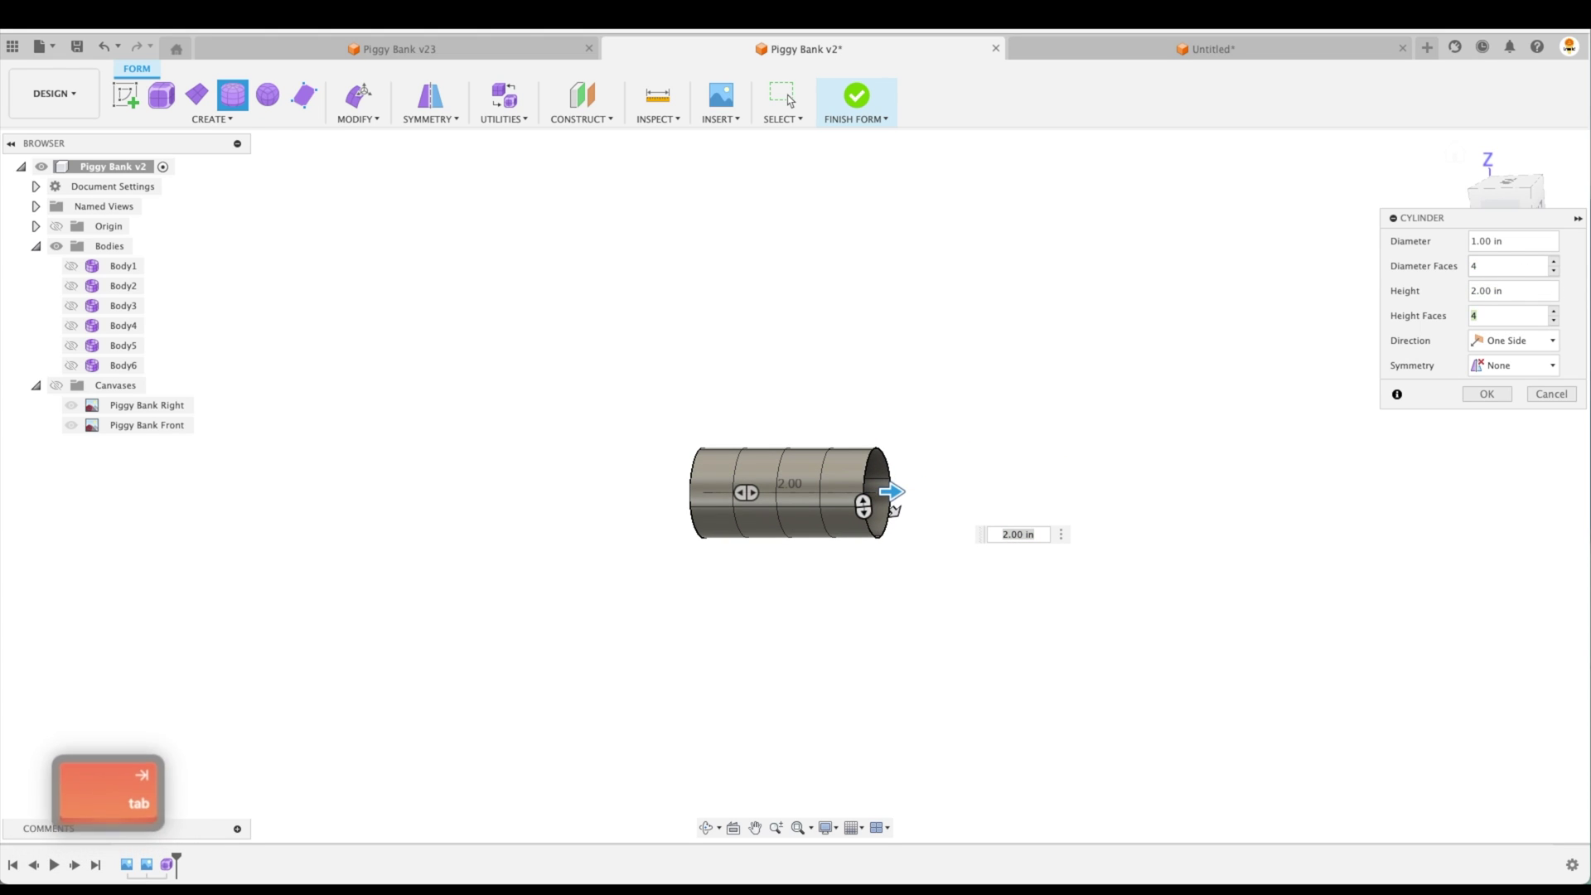
text(1)
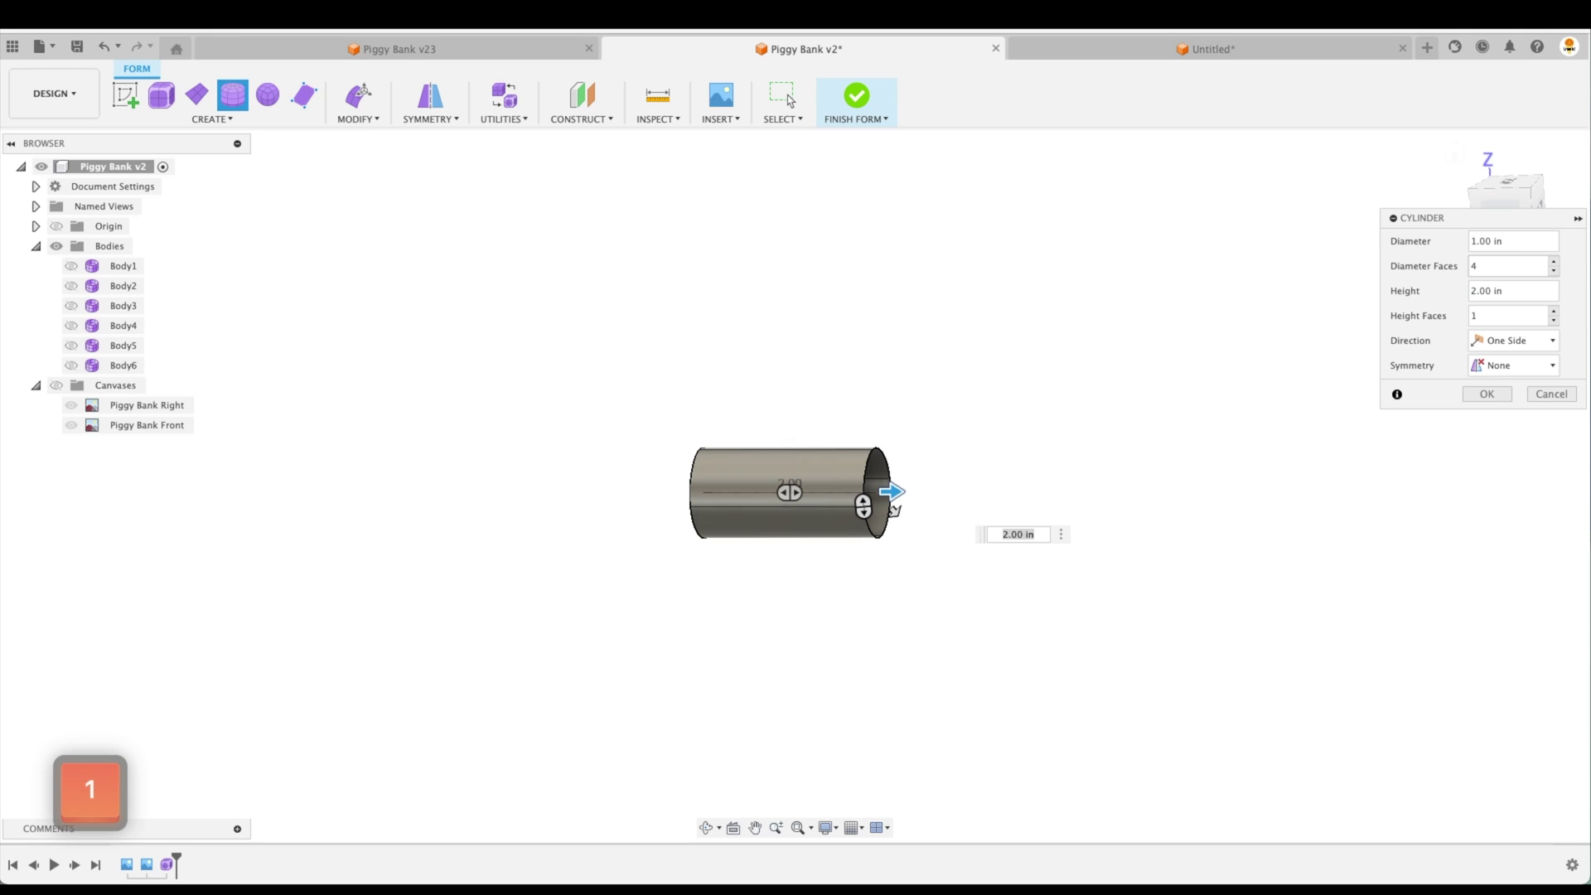
click(1488, 396)
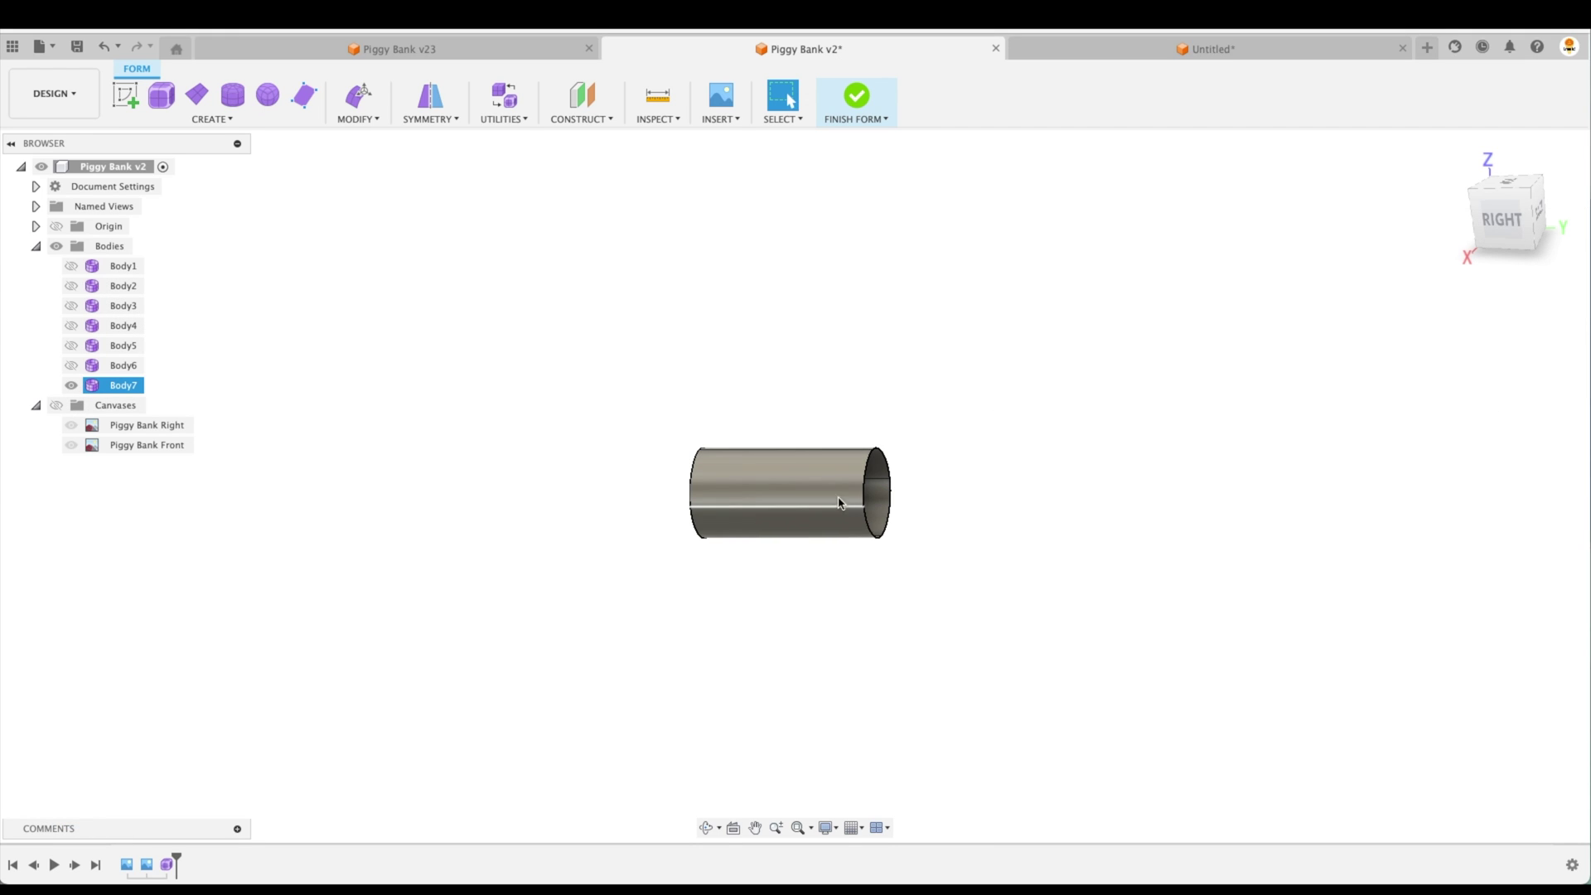
Show Body1 and move the new cylinder about 1.30 in along Y with Edit Form so it protrudes from the pig's back.
click(122, 386)
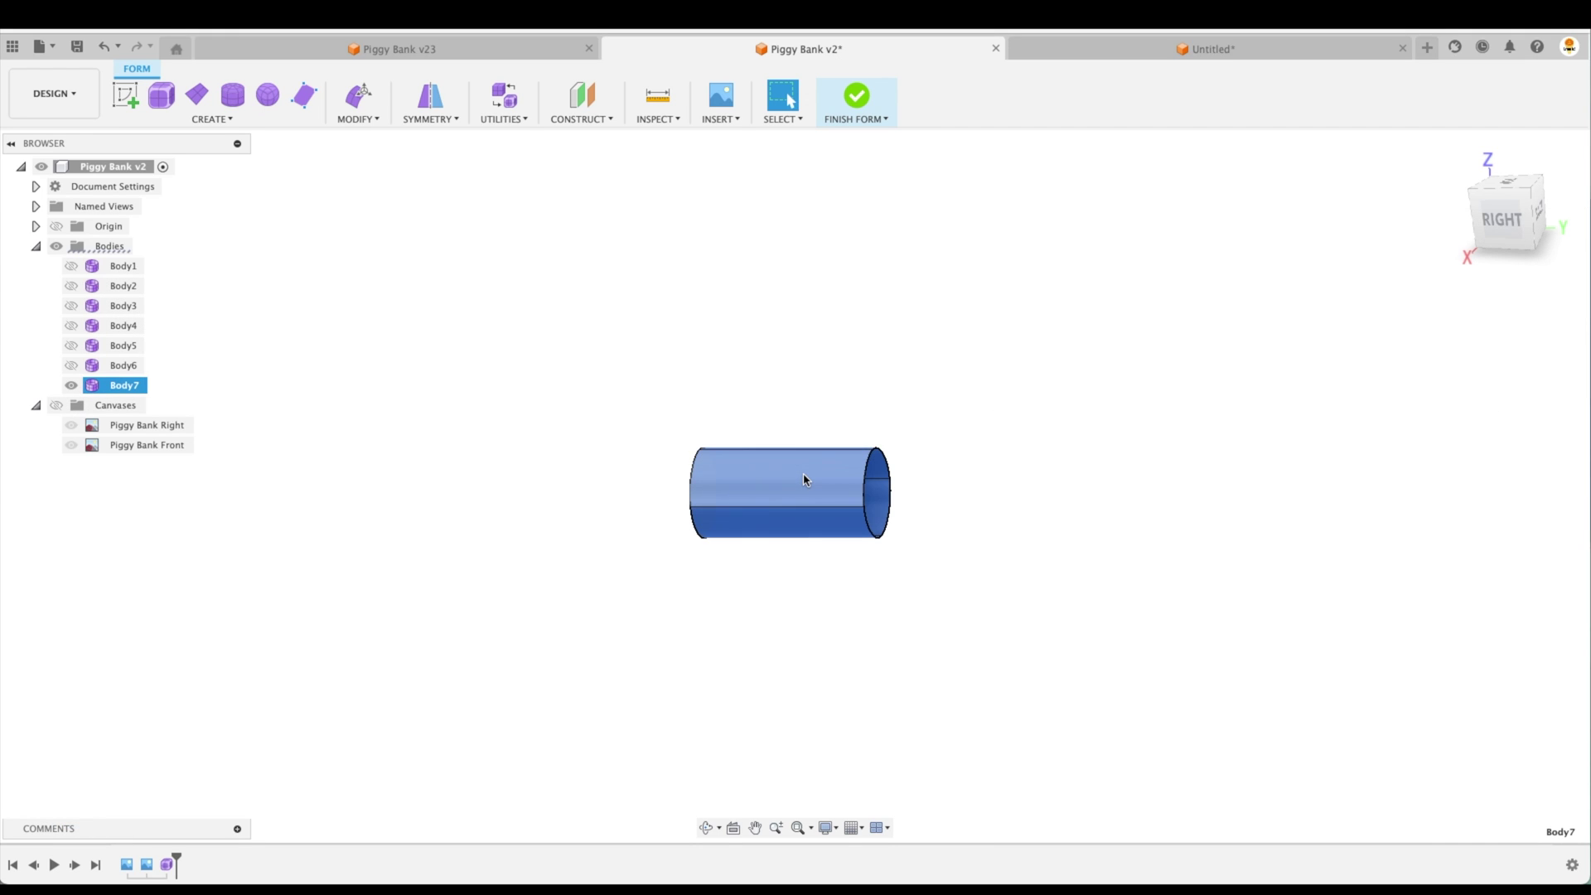
click(72, 266)
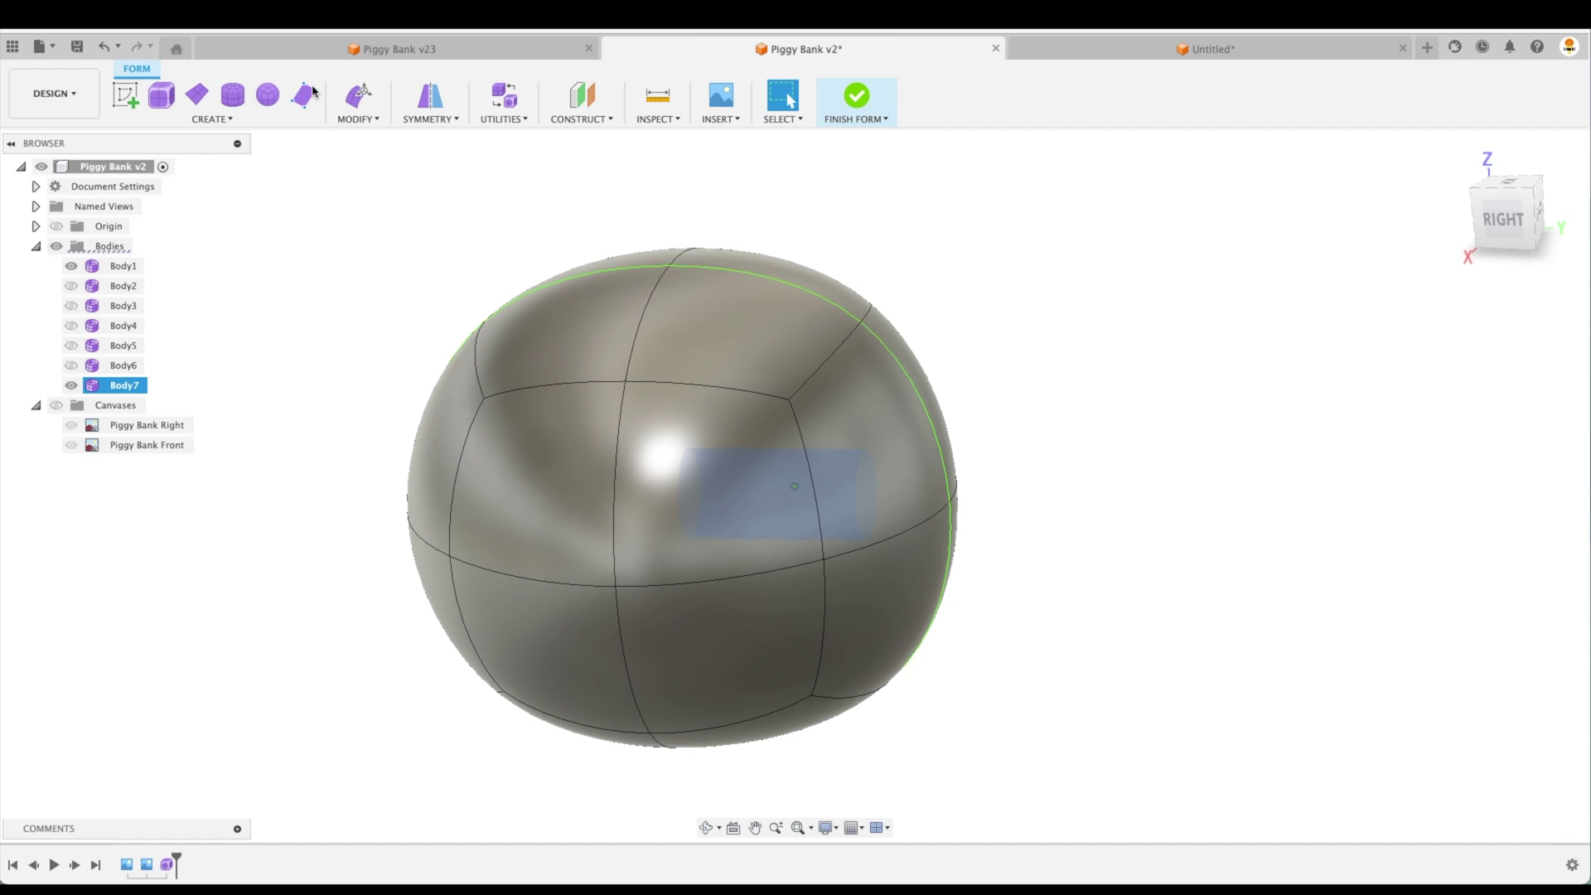
click(357, 95)
drag(827, 500, 948, 497)
click(1536, 214)
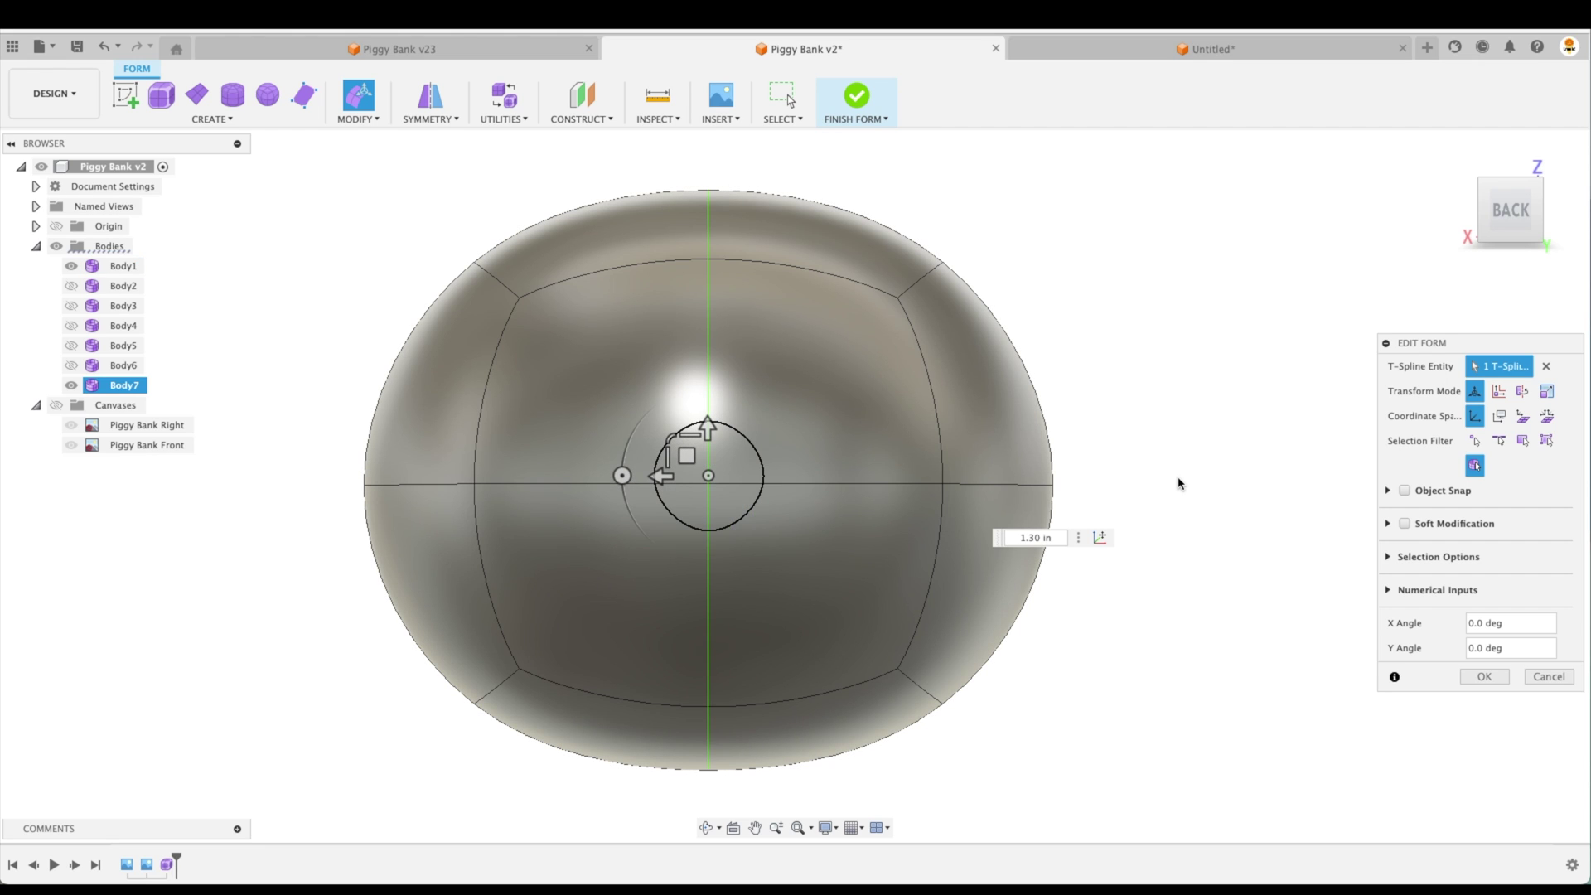
shift+middle_drag(1183, 480, 1231, 515)
scroll(929, 483, up, 3)
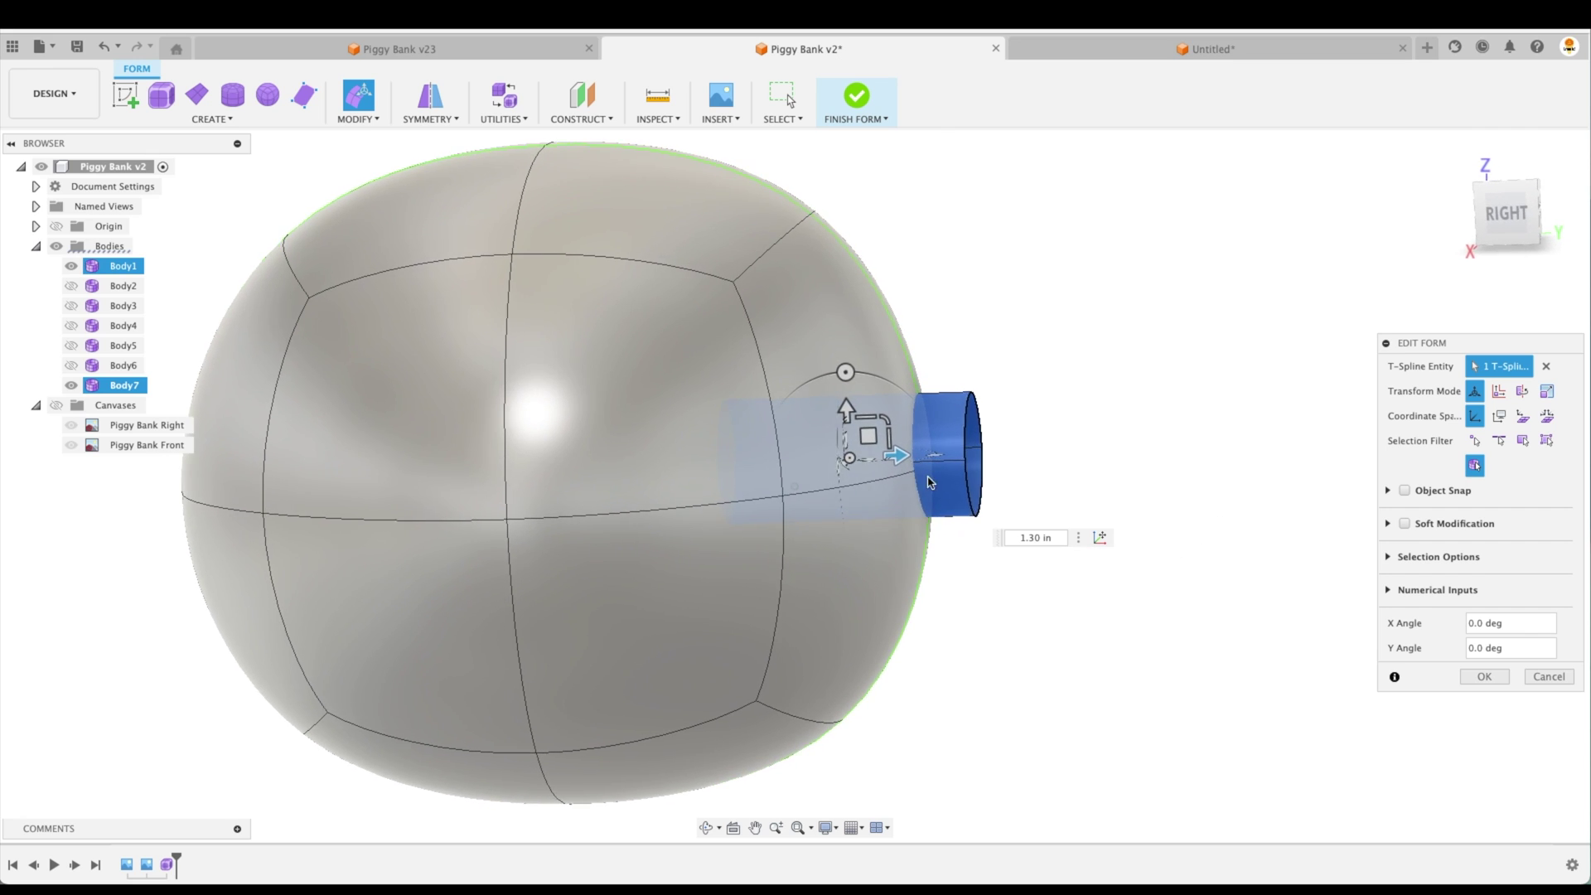
Scale the cylinder uniformly to about 0.73 and reposition it slightly higher on the pig's rear.
click(1509, 213)
drag(855, 465, 855, 466)
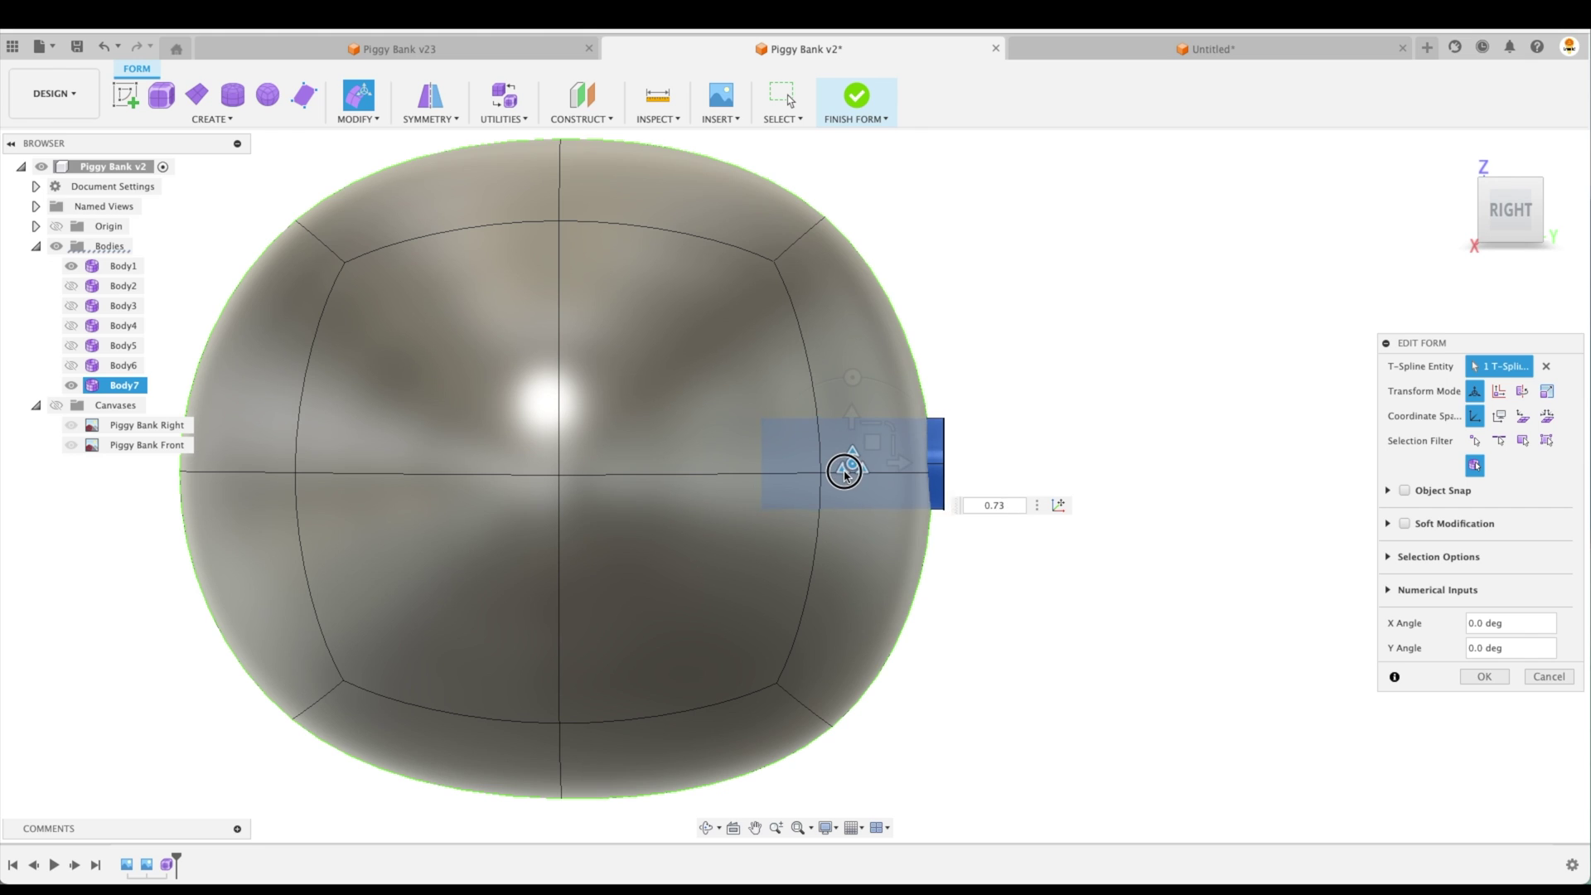
drag(872, 441, 926, 445)
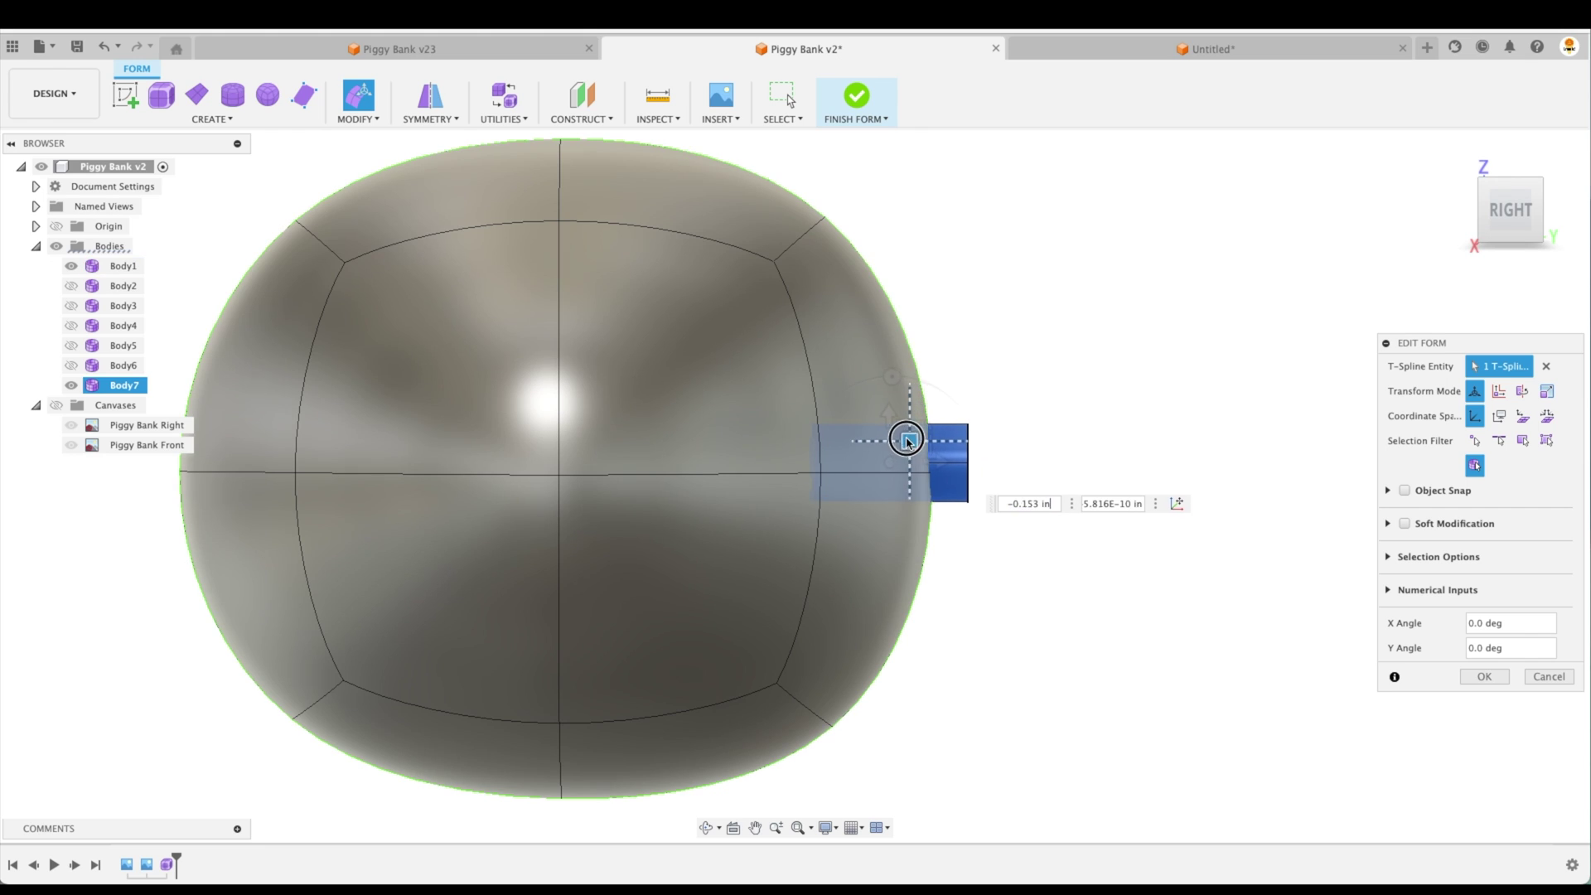
drag(905, 439, 892, 389)
click(1053, 374)
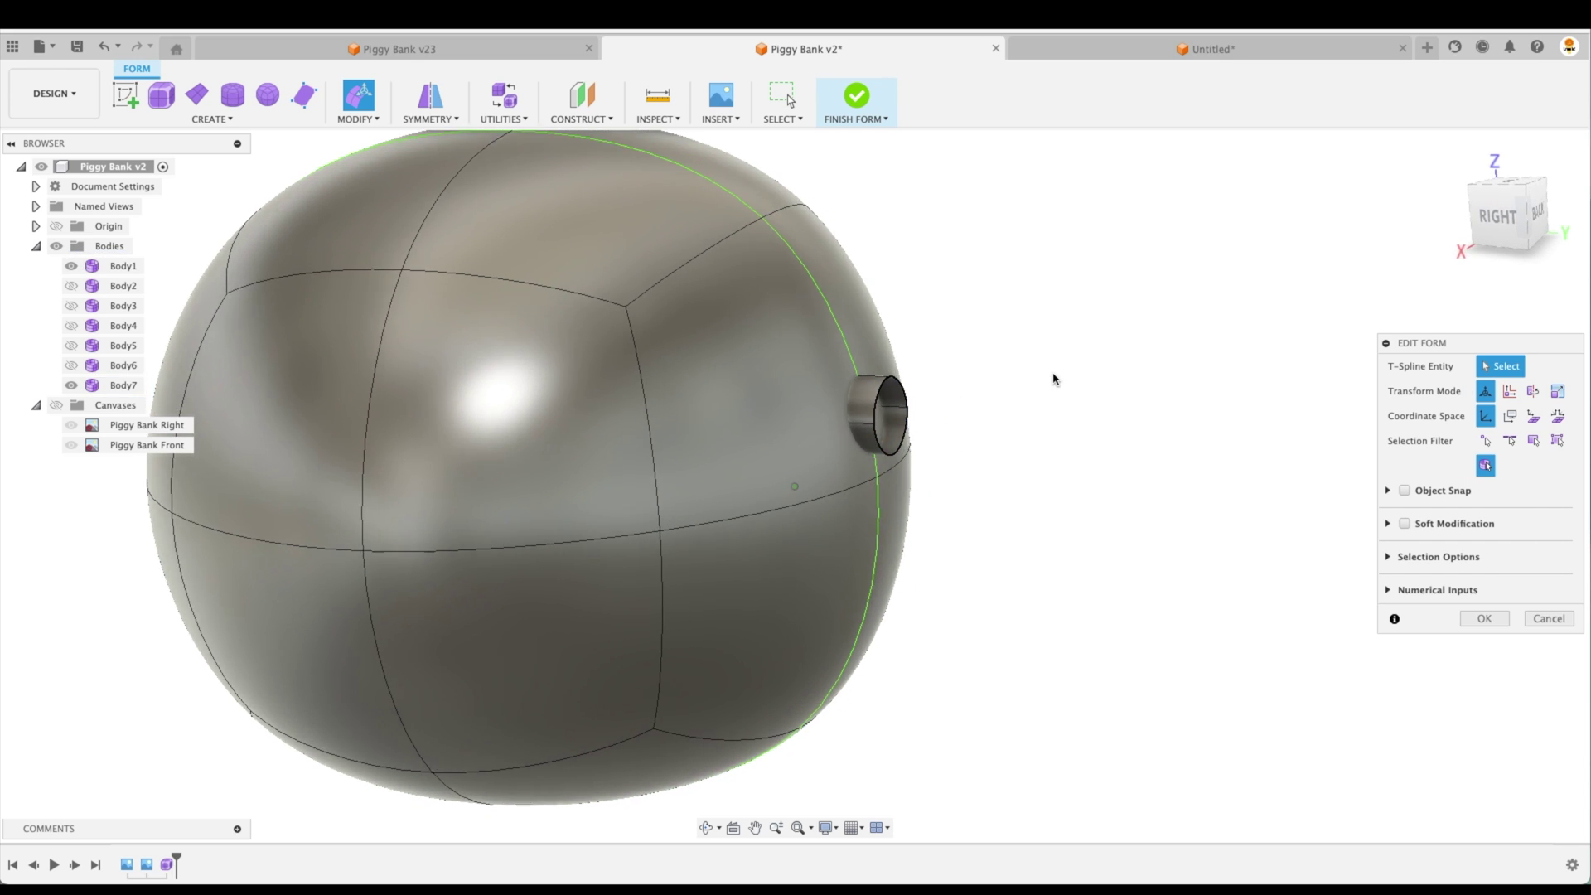
Reselect the tail cylinder and scale it down uniformly by a factor of about 0.873.
shift+middle_drag(1053, 378, 1068, 412)
scroll(1082, 467, up, 2)
shift+middle_drag(1082, 469, 1083, 466)
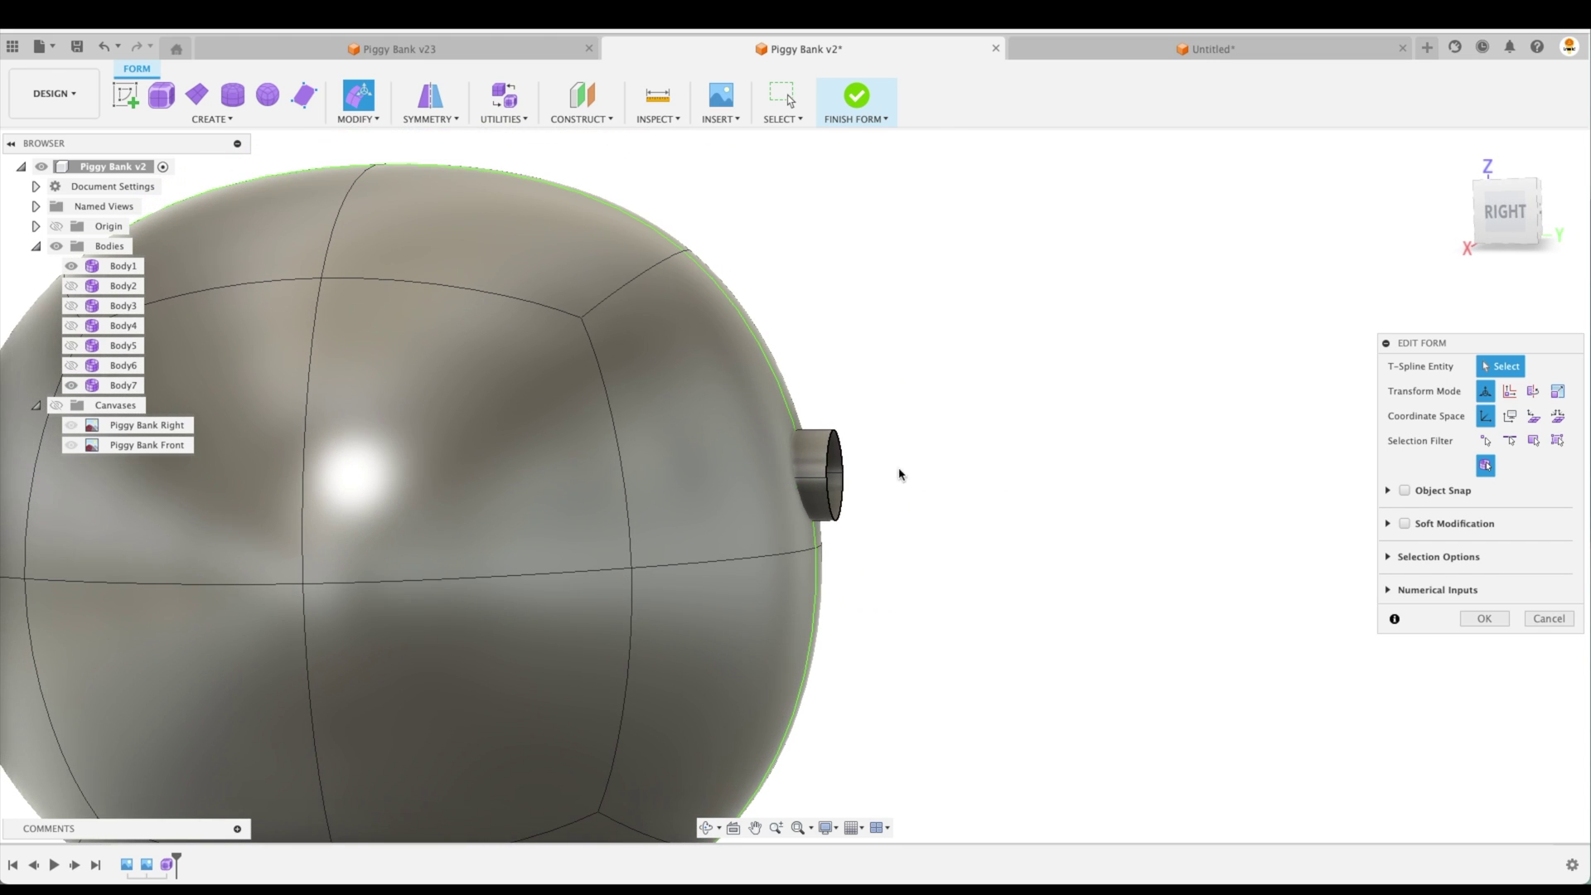
shift+middle_drag(866, 476, 750, 482)
click(813, 465)
drag(746, 480, 742, 488)
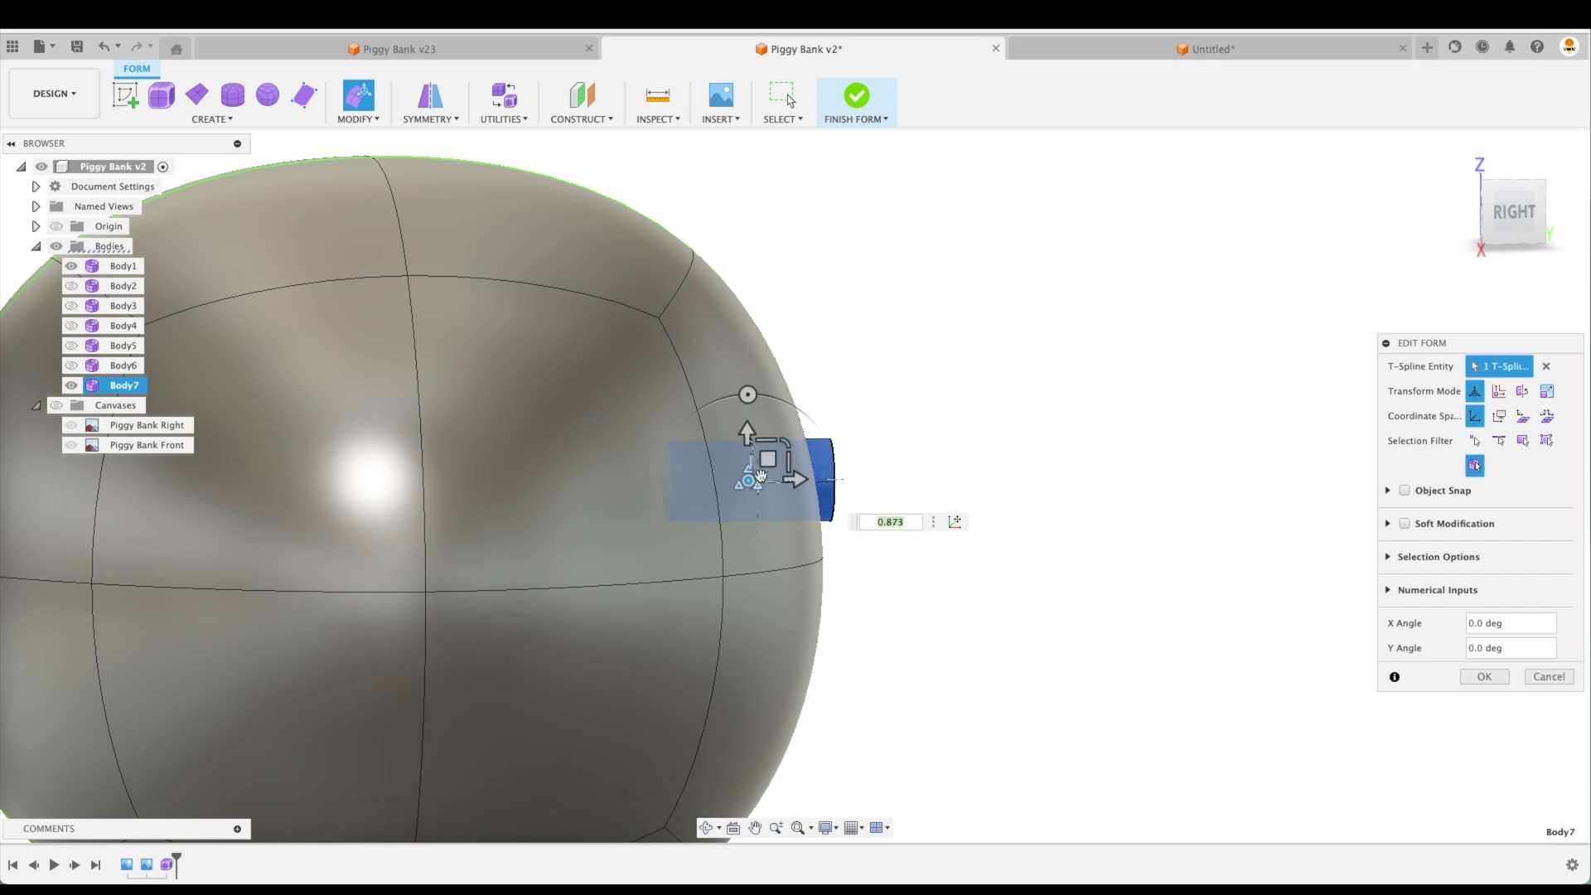
click(959, 415)
shift+middle_drag(958, 415, 953, 460)
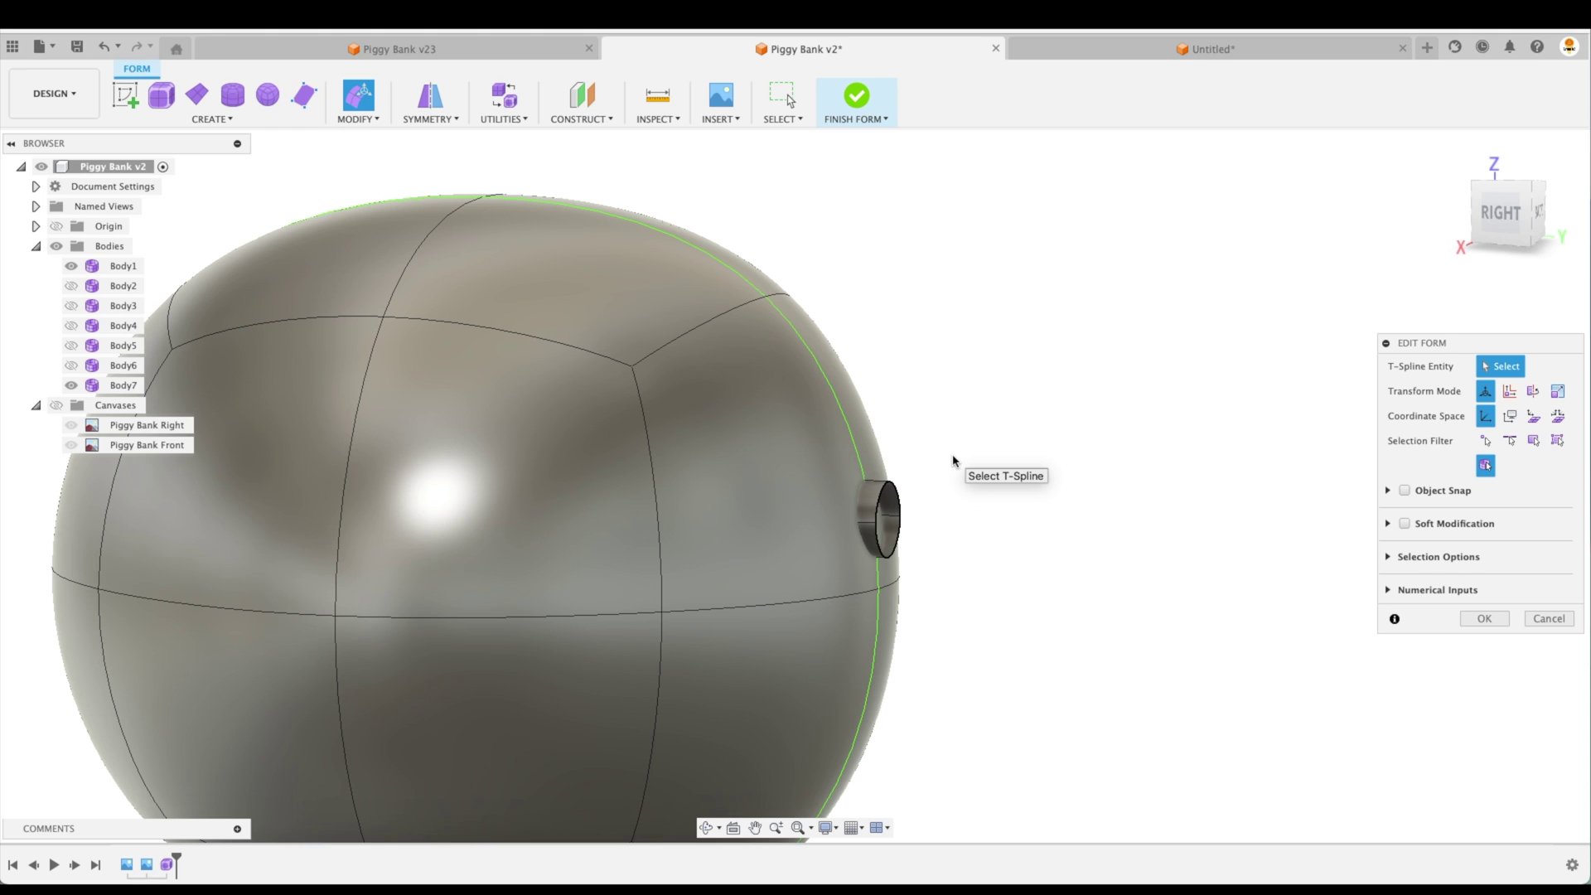
Hide Body1 to select the tail cylinder's outer end edge loop, leave Edit Form, and show Body1 again.
scroll(953, 510, up, 5)
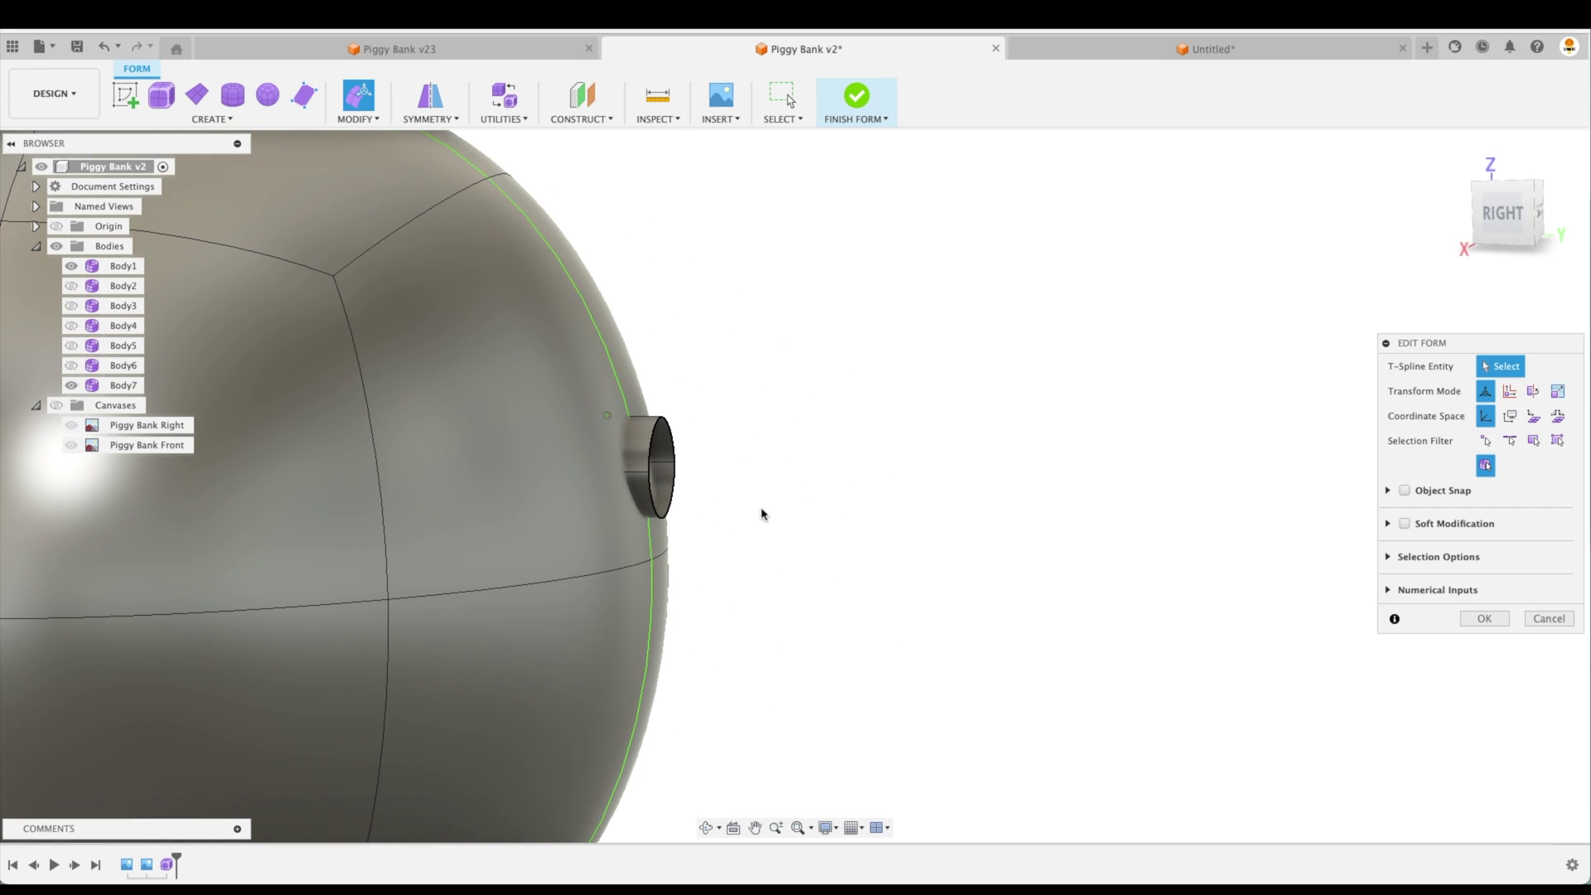
click(675, 455)
scroll(742, 431, up, 2)
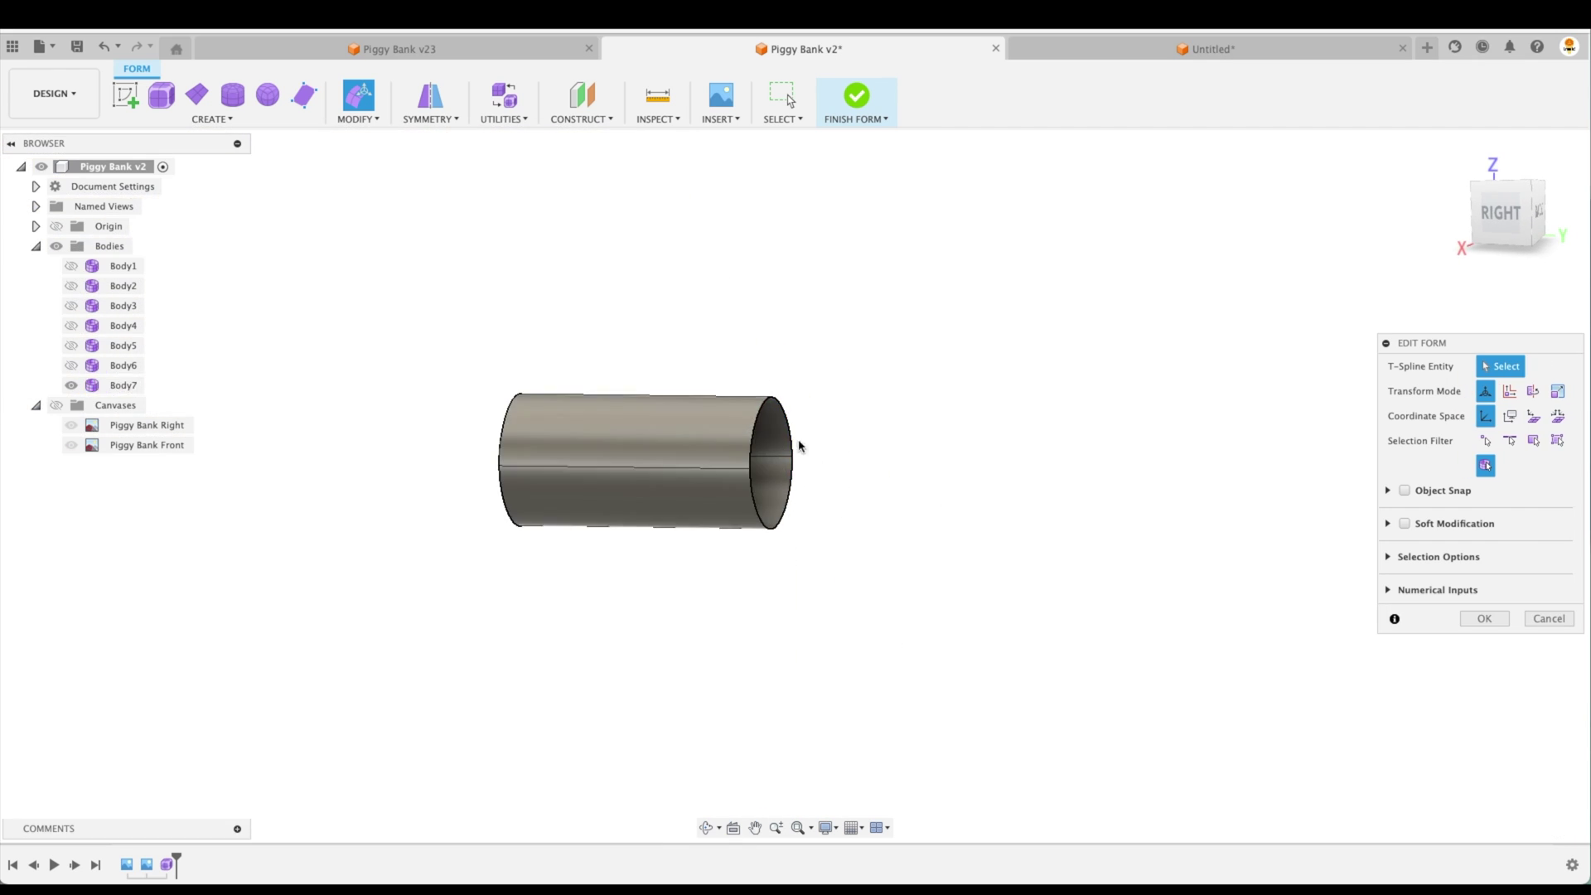
click(1502, 621)
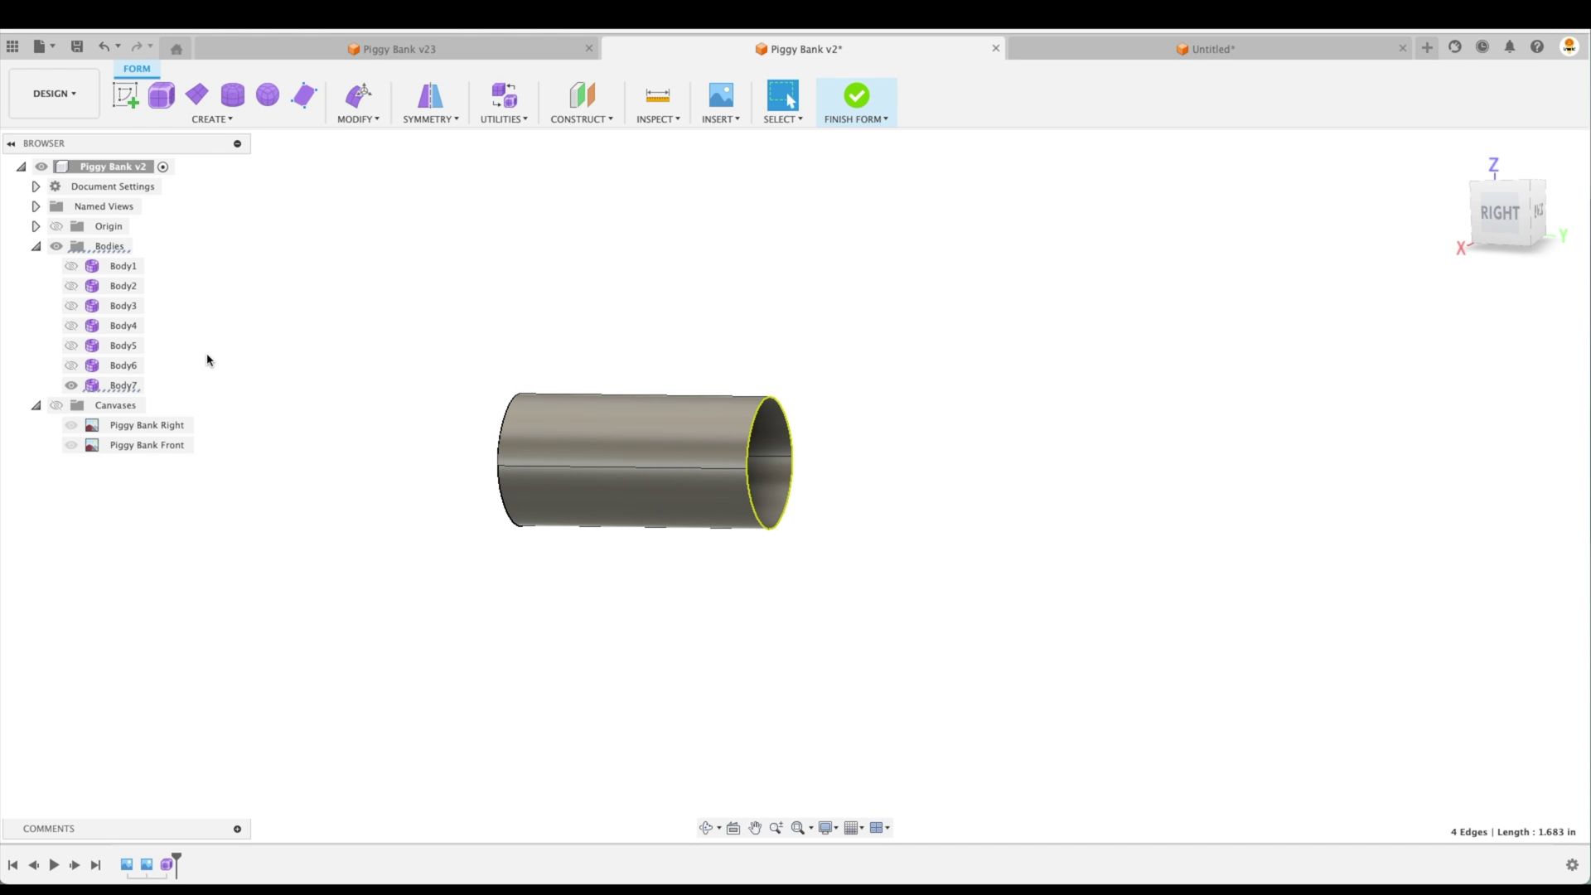
click(71, 266)
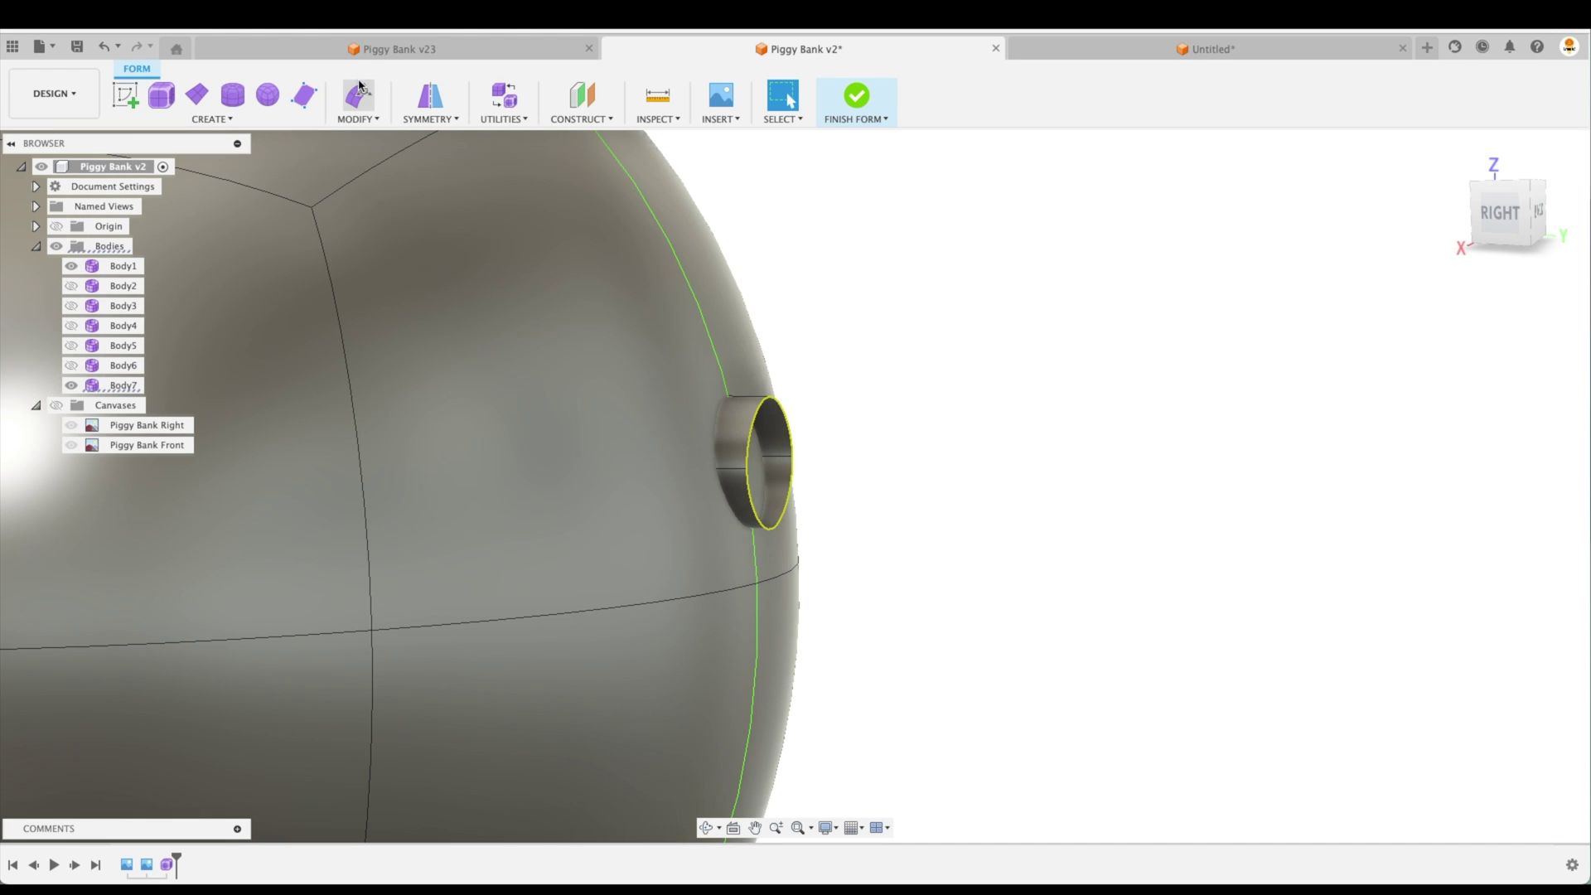
Extrude the tail's outer end edge loop about 0.44 in outward and 0.135 in upward with Edit Form.
click(358, 99)
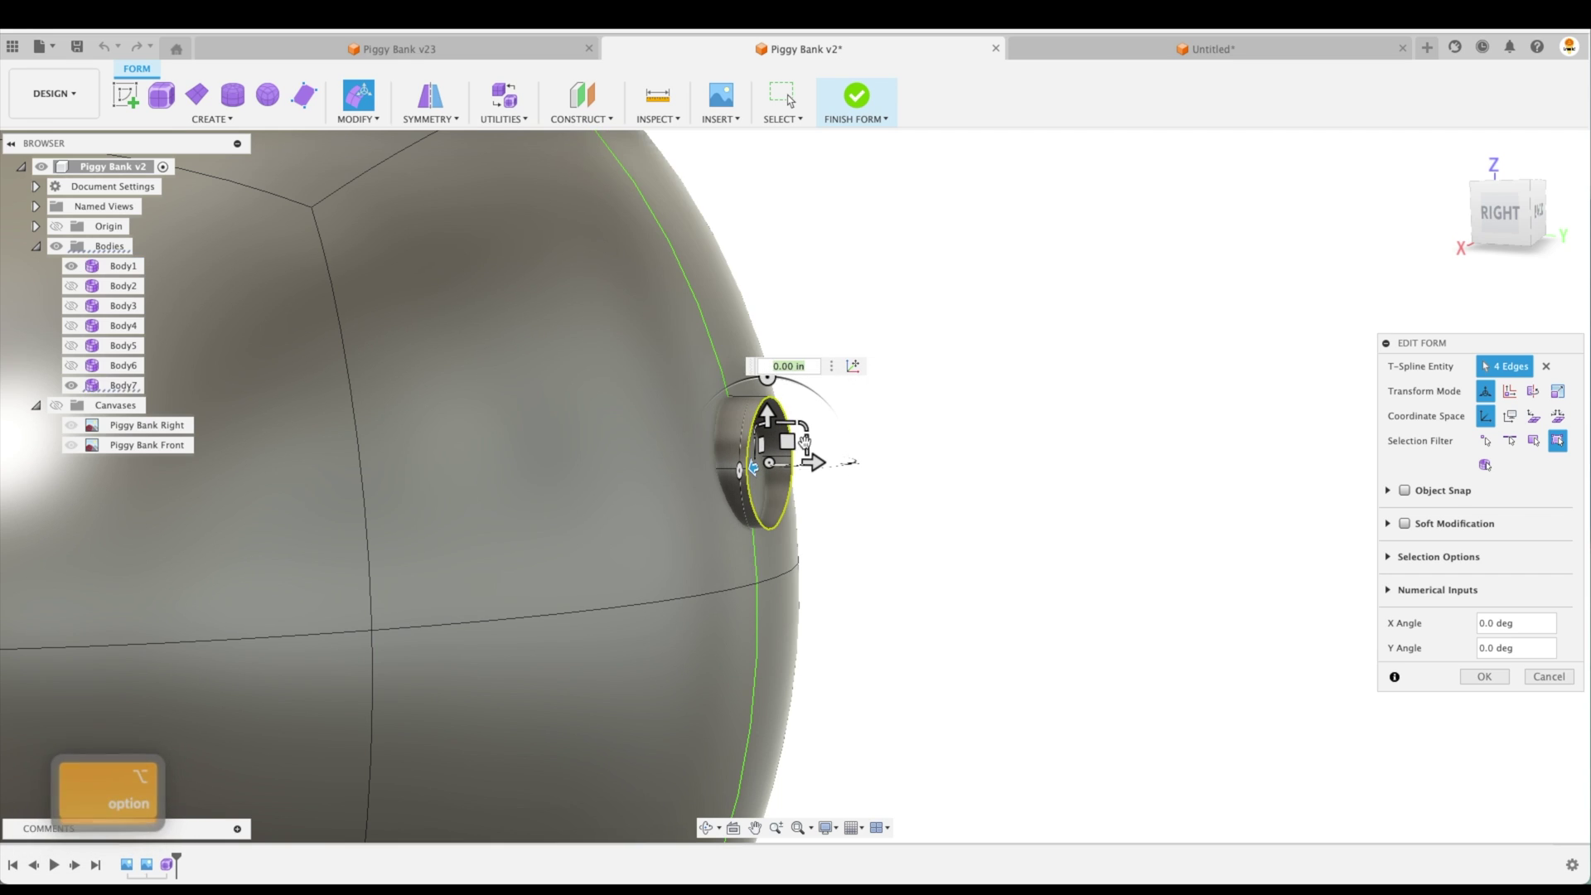
alt+drag(789, 446, 891, 411)
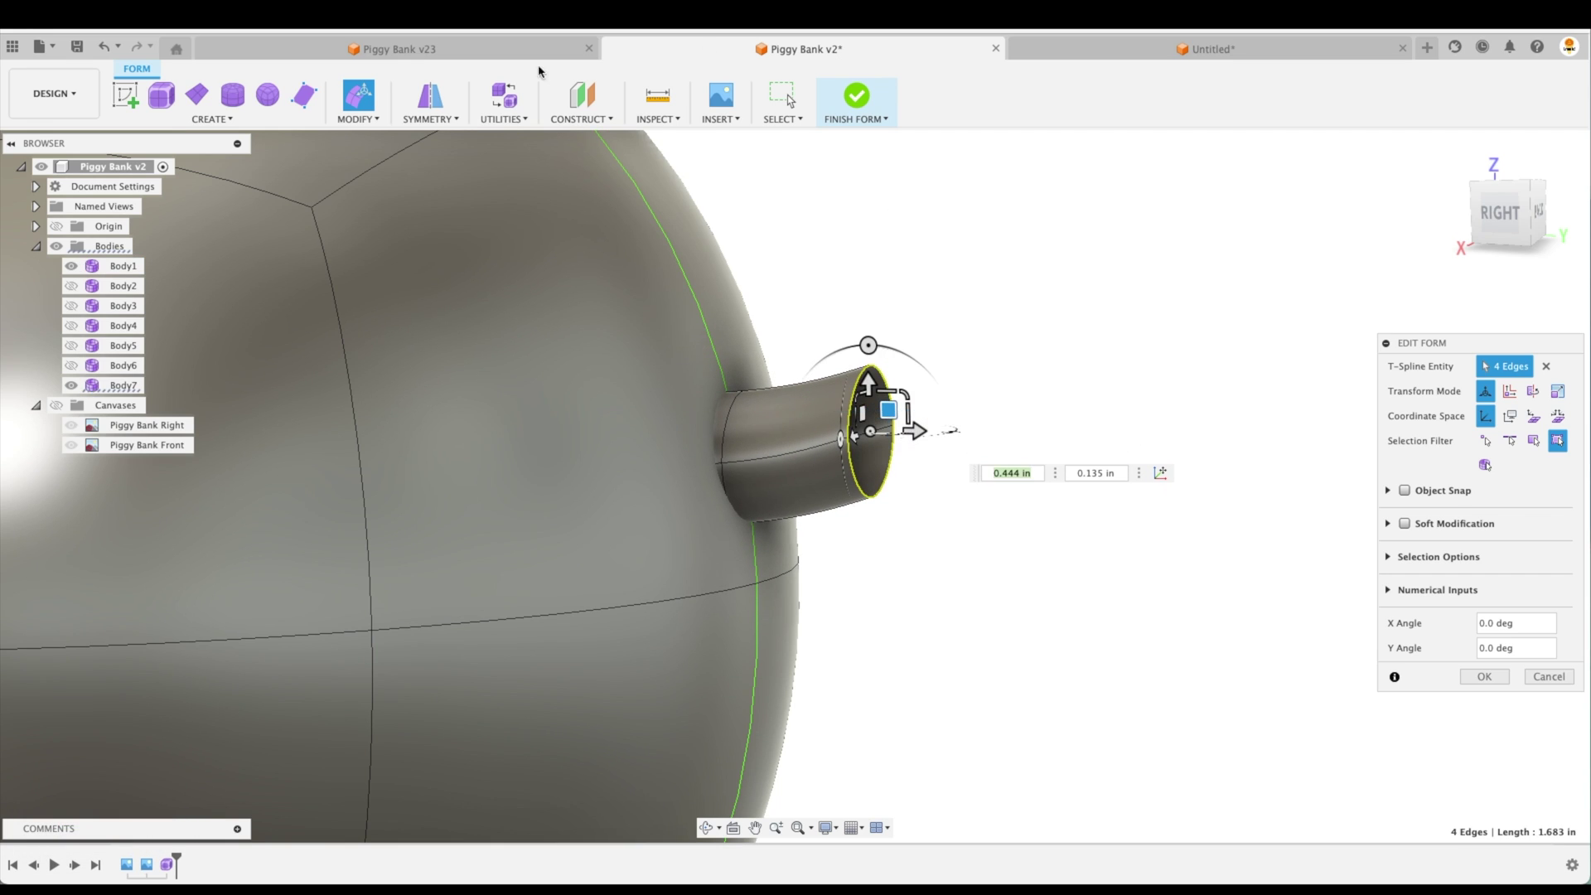
Examine the curled tail on the finished Piggy Bank v23 design and return to the Piggy Bank v2 design.
click(447, 53)
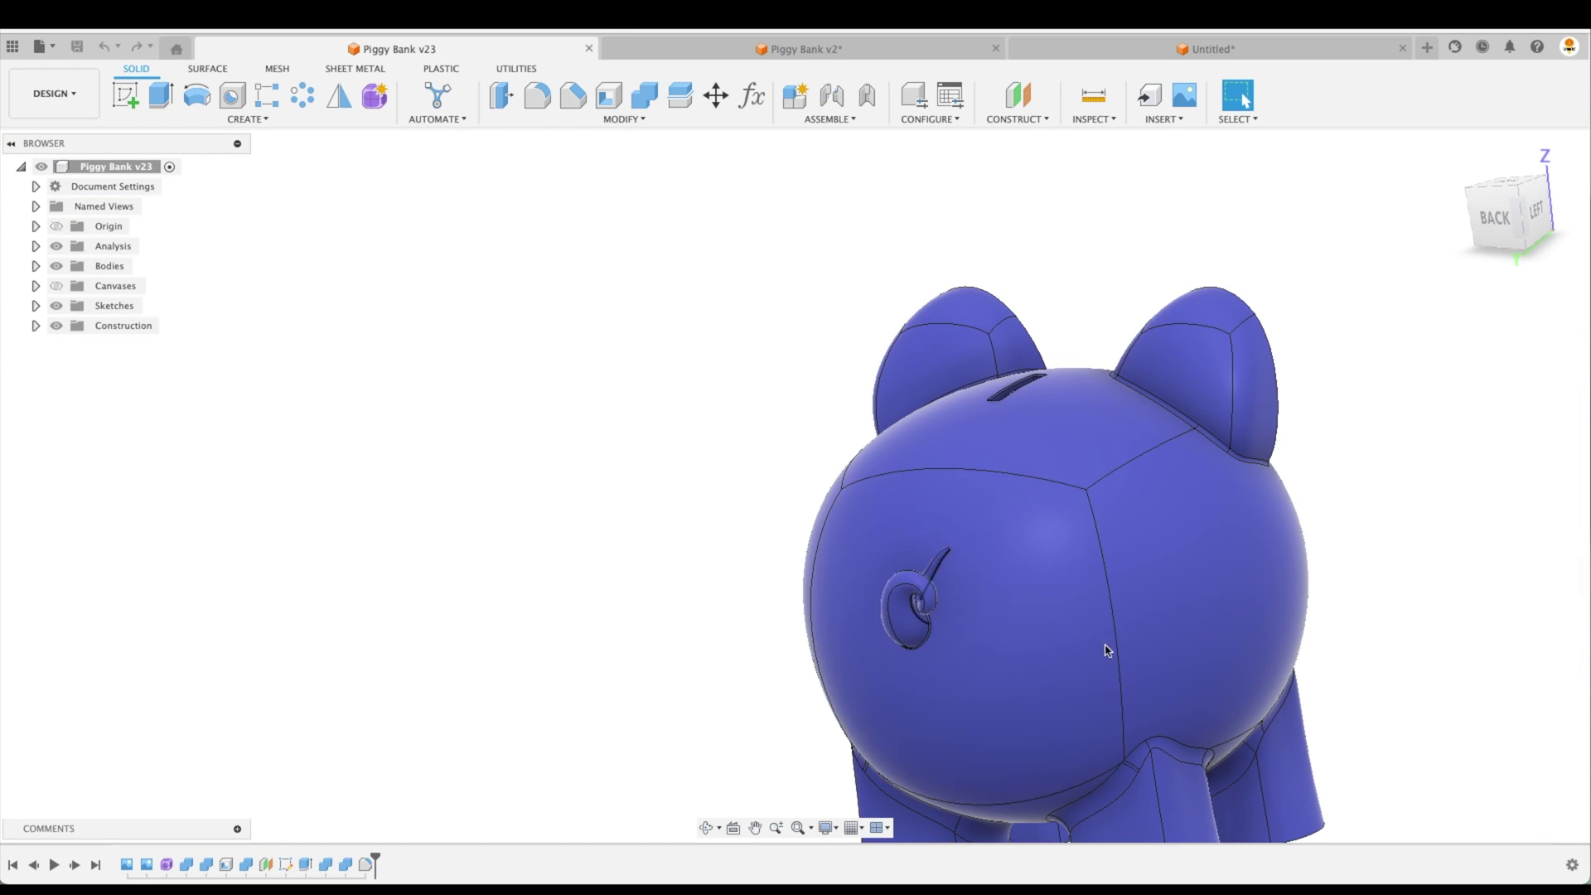
scroll(1159, 675, up, 5)
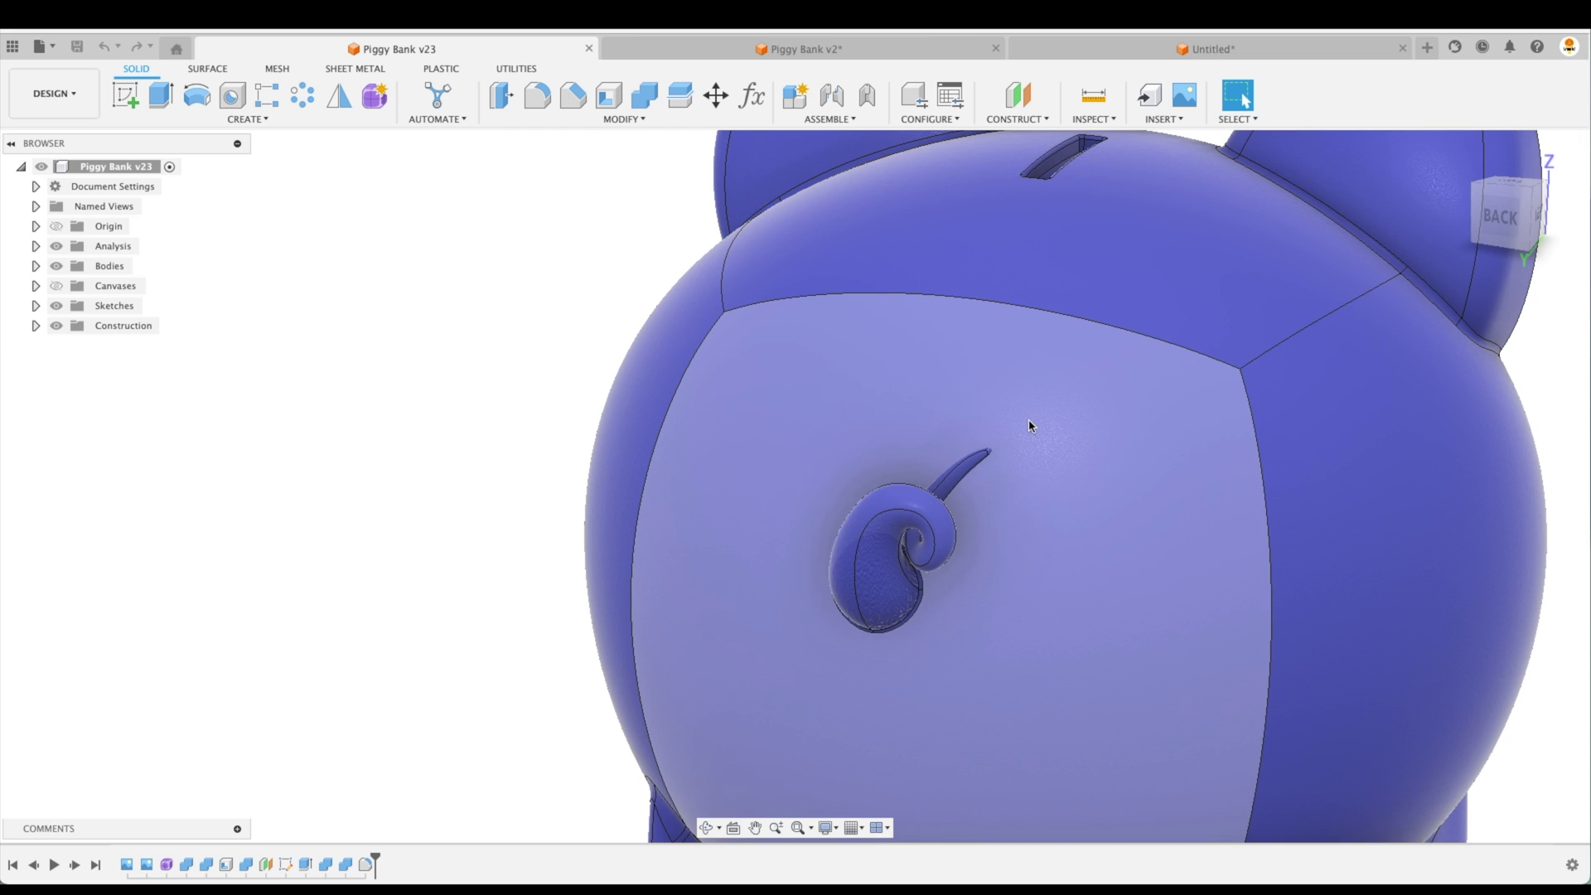
click(916, 55)
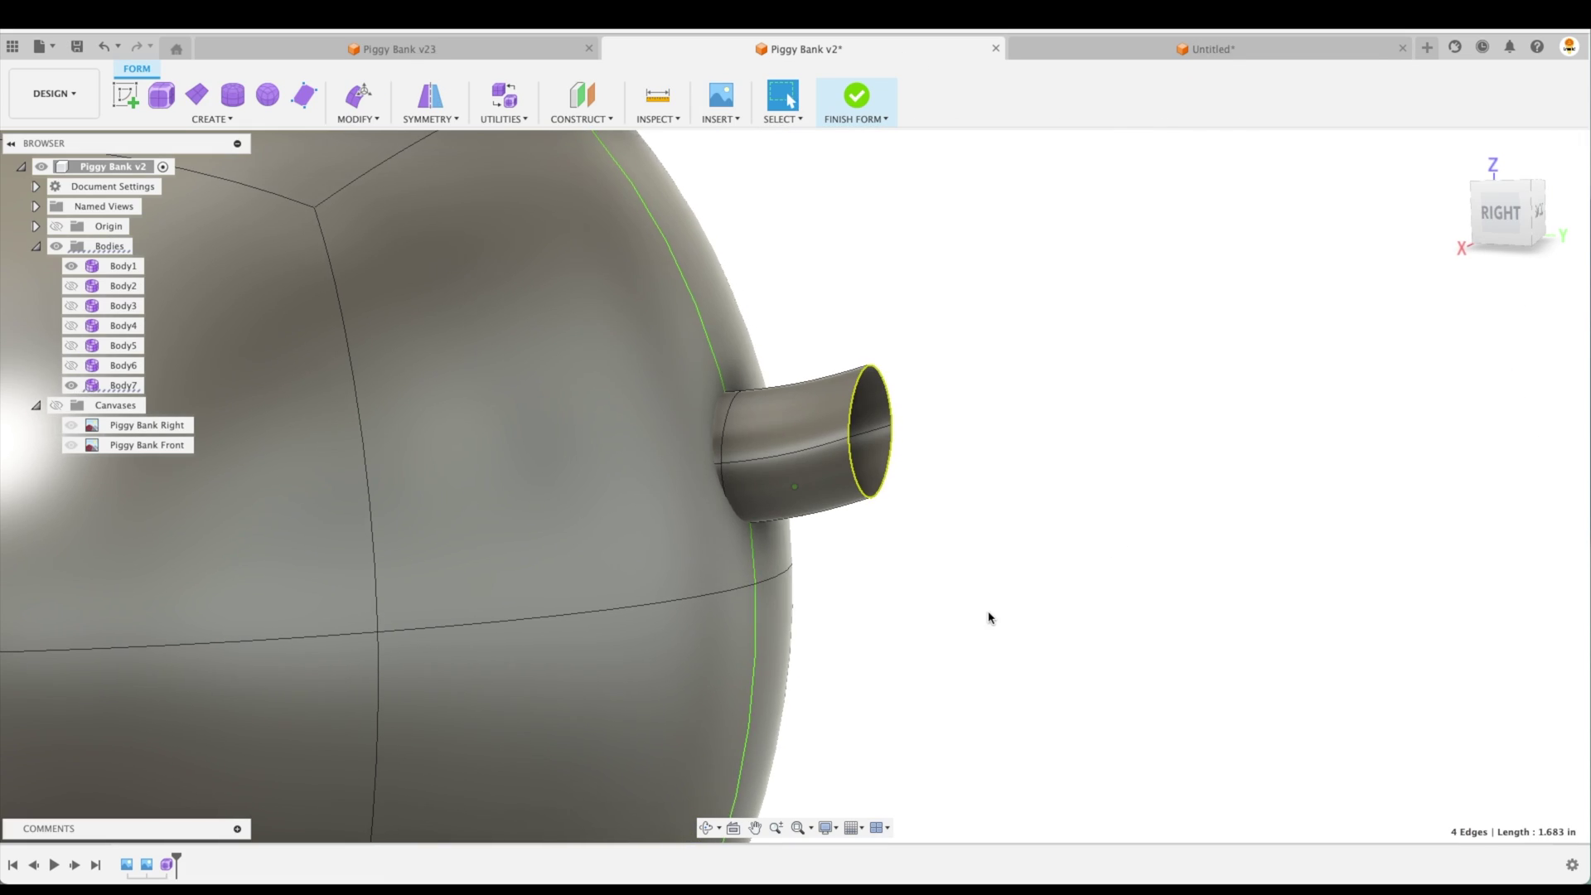
Tilt the tail's end loop toward the pig and shift it about 0.17 in inward and 0.07 in upward.
shift+middle_drag(849, 400, 857, 396)
click(359, 95)
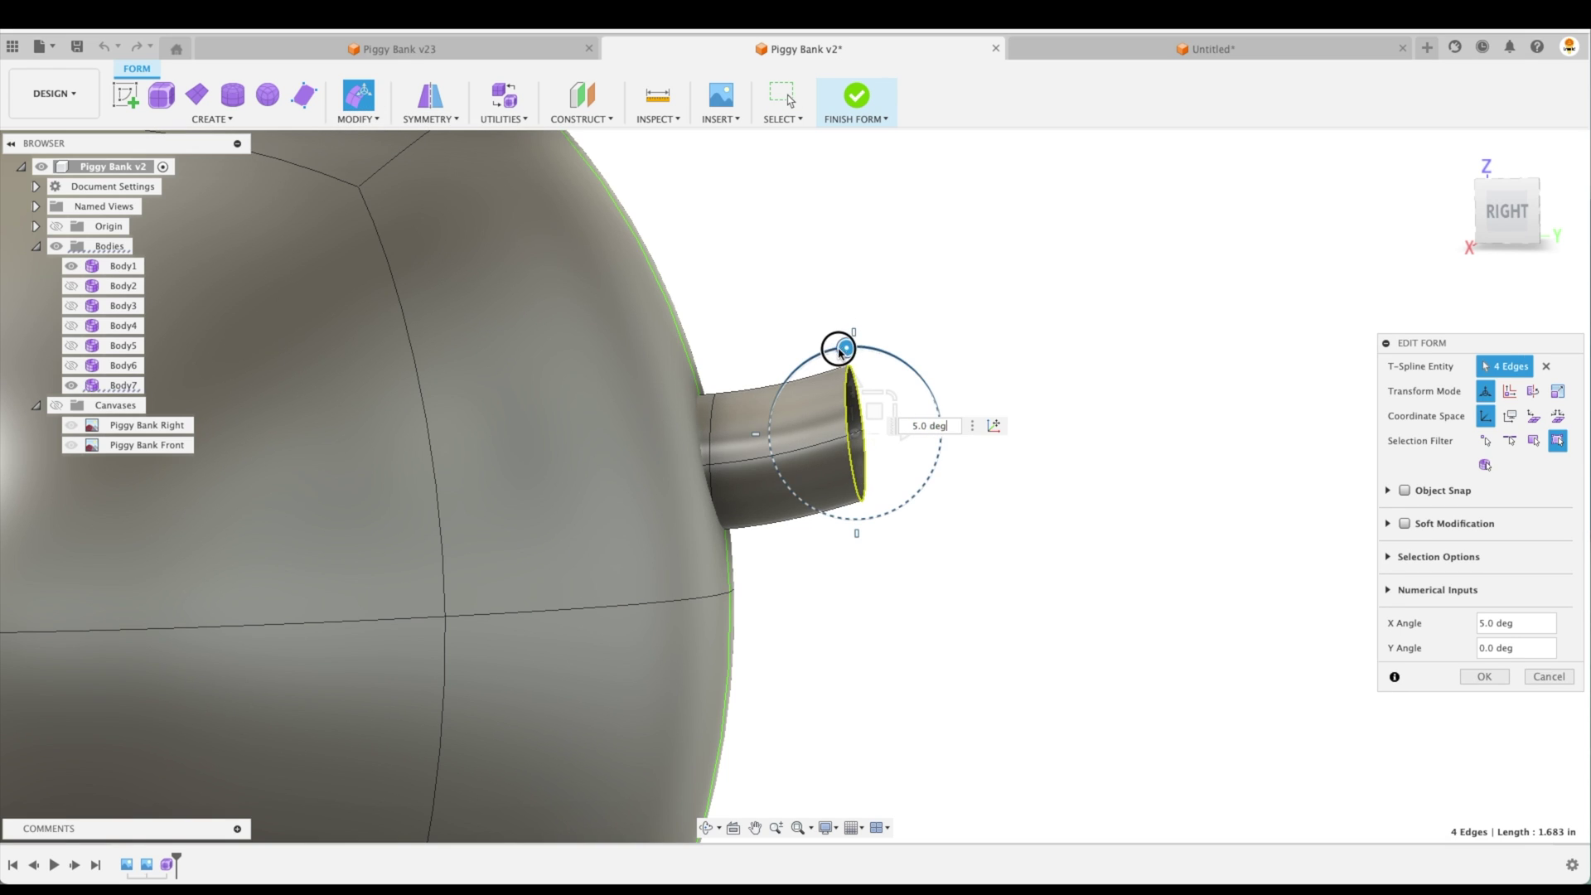
drag(838, 350, 801, 363)
drag(869, 412, 831, 394)
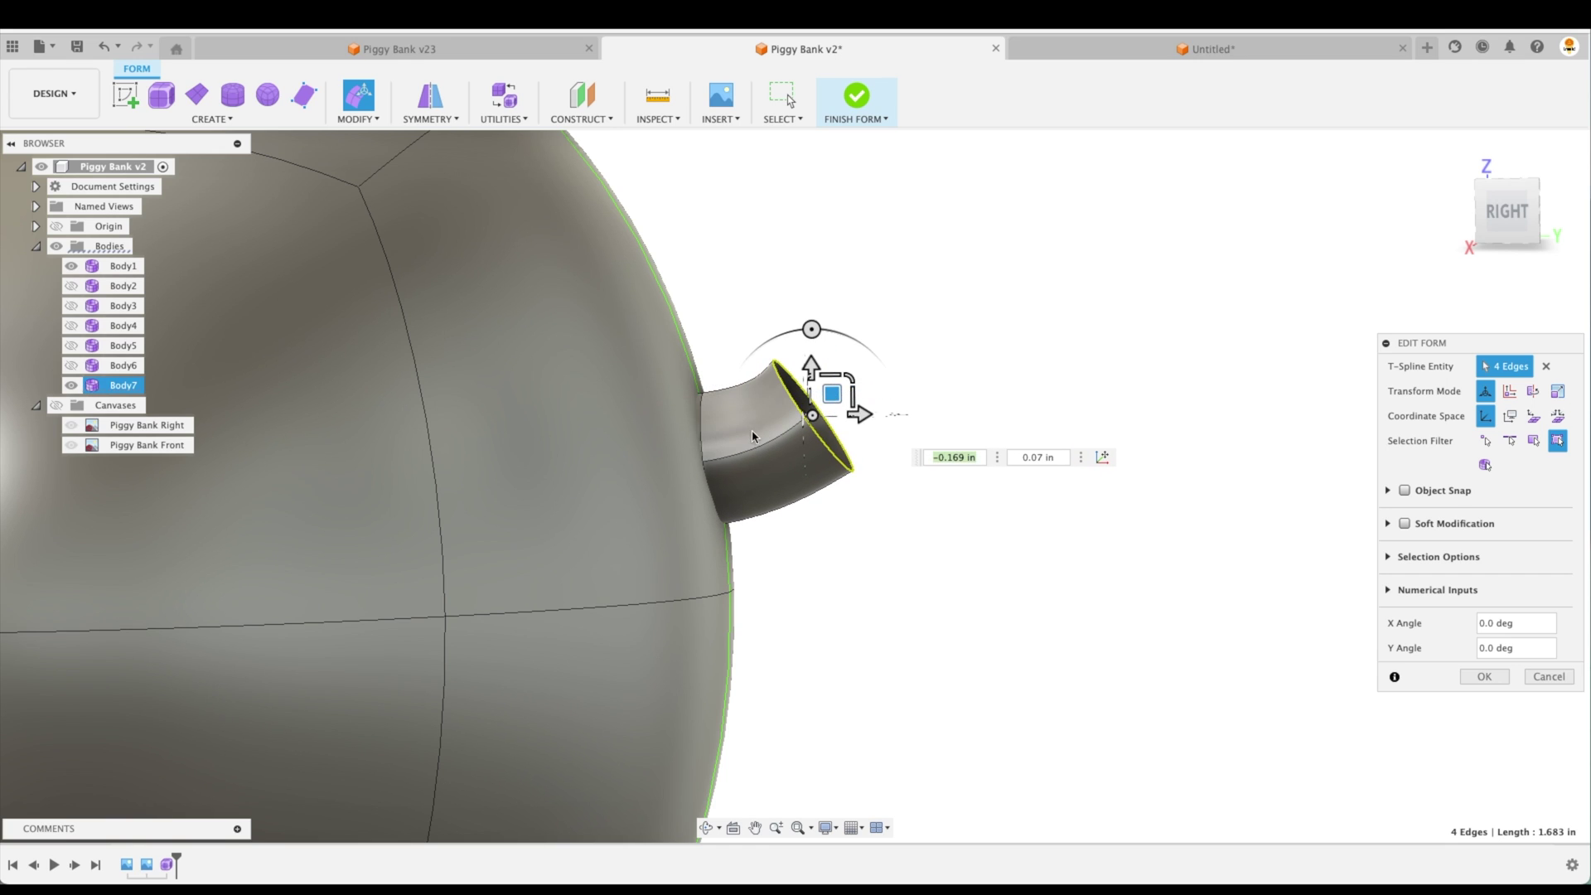
Push the tail body deeper into the pig, then rotate its end loop 5 degrees and scale it to about 0.956.
double_click(752, 436)
drag(685, 426, 639, 427)
double_click(742, 377)
drag(767, 339, 761, 341)
drag(769, 418, 767, 420)
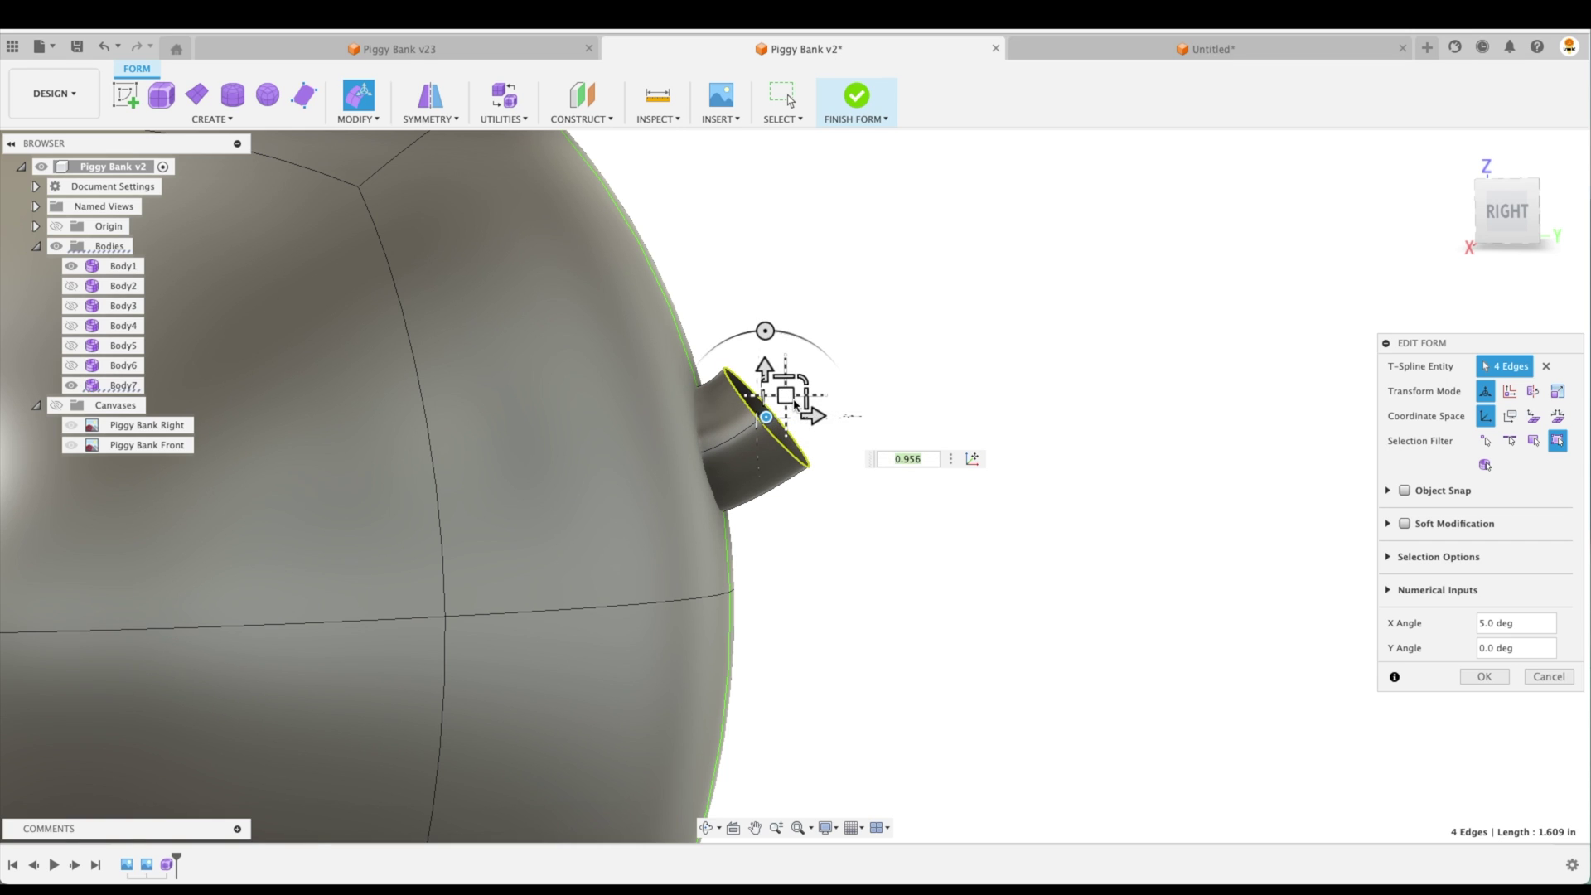
Extrude the end loop upward, rotate it nearly level, and adjust the loop at the bend below it.
alt+drag(788, 398, 838, 298)
drag(816, 225, 750, 326)
double_click(744, 404)
drag(775, 388, 766, 381)
Taper the tail by scaling the end loop to about 0.897, the bend loop to 0.92, and the end loop again to 0.938.
double_click(804, 321)
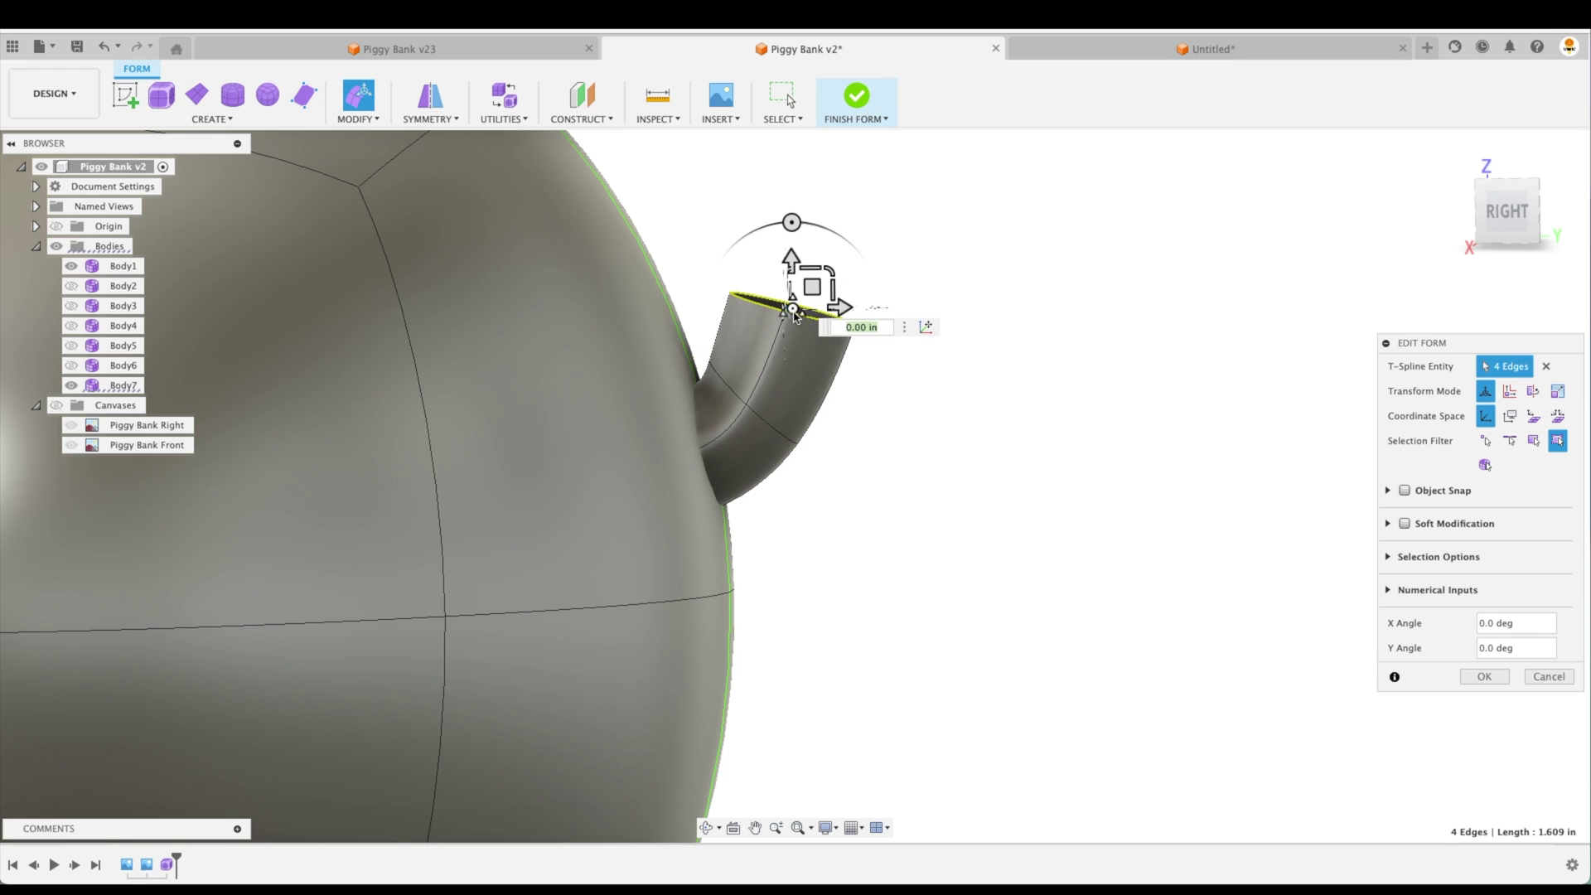
drag(795, 313, 798, 312)
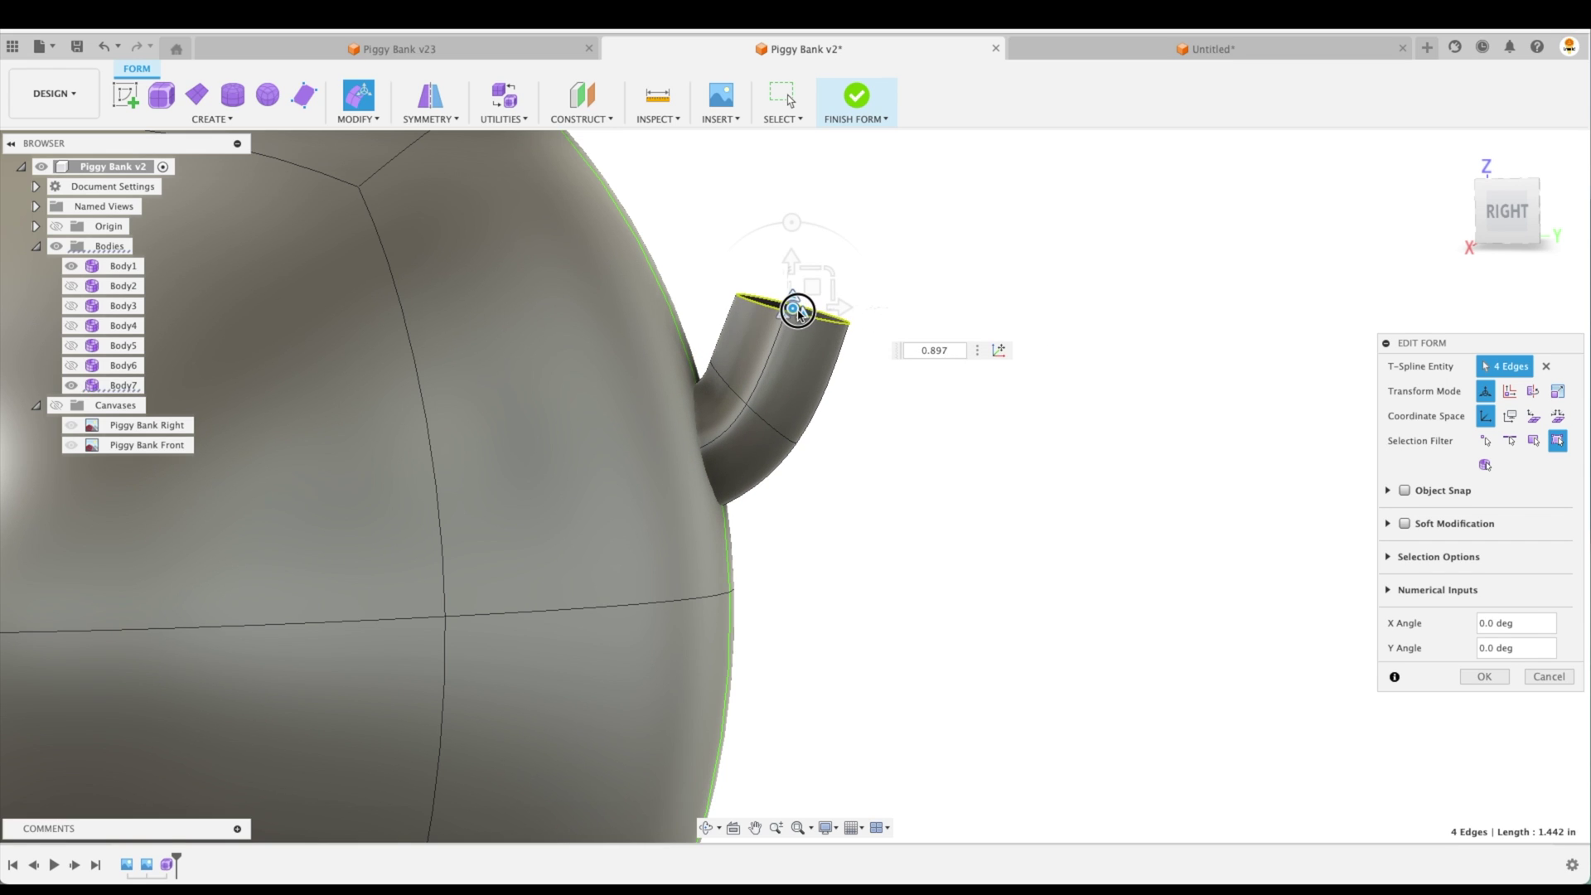
double_click(734, 387)
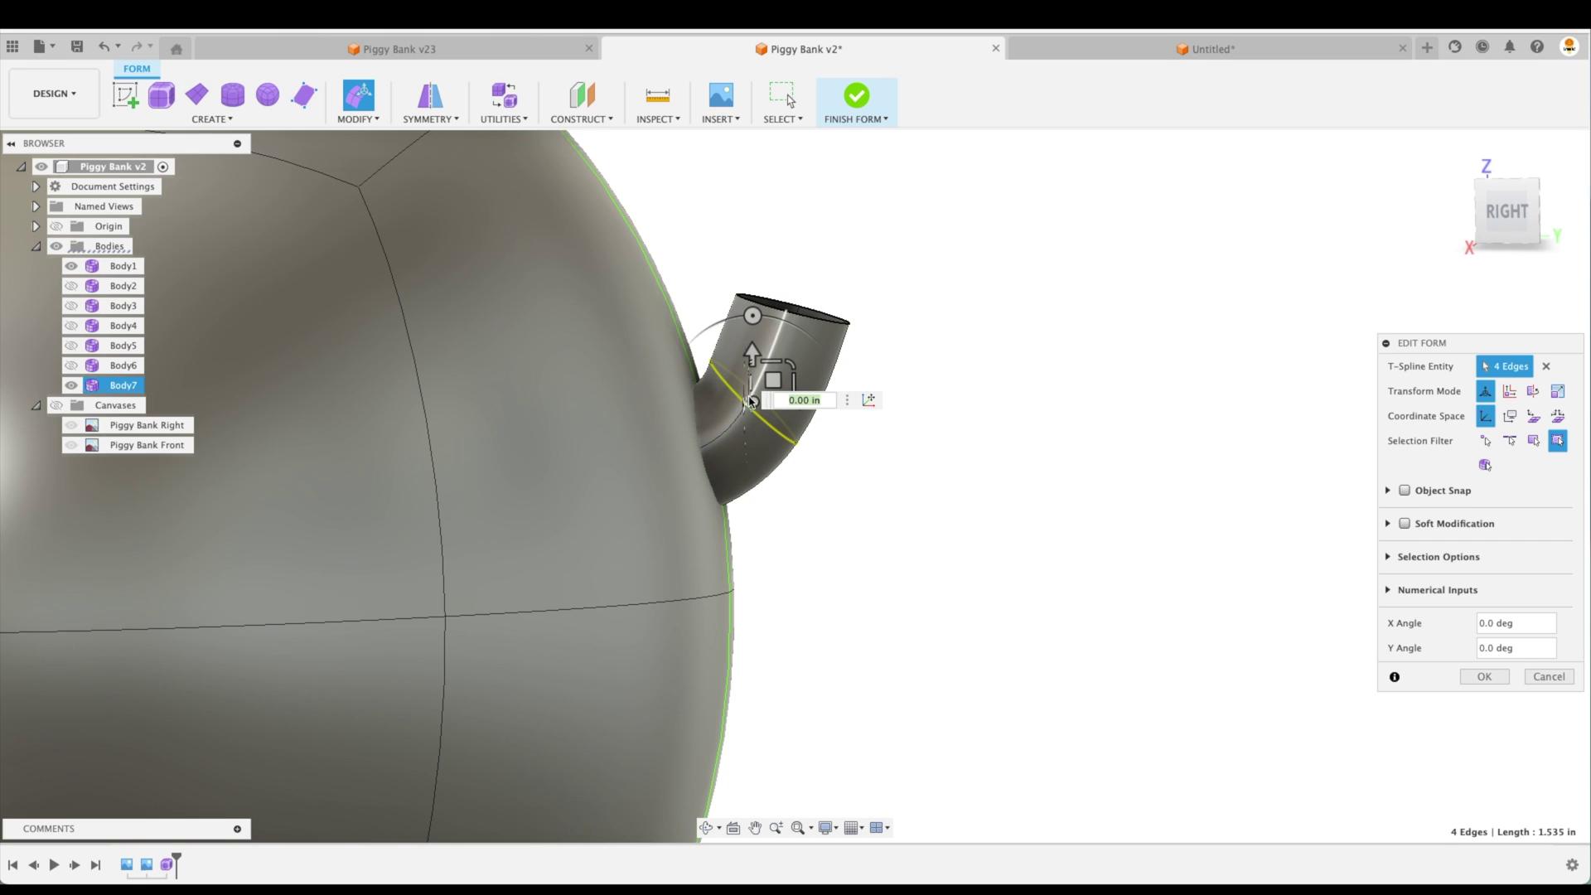
drag(749, 398, 752, 406)
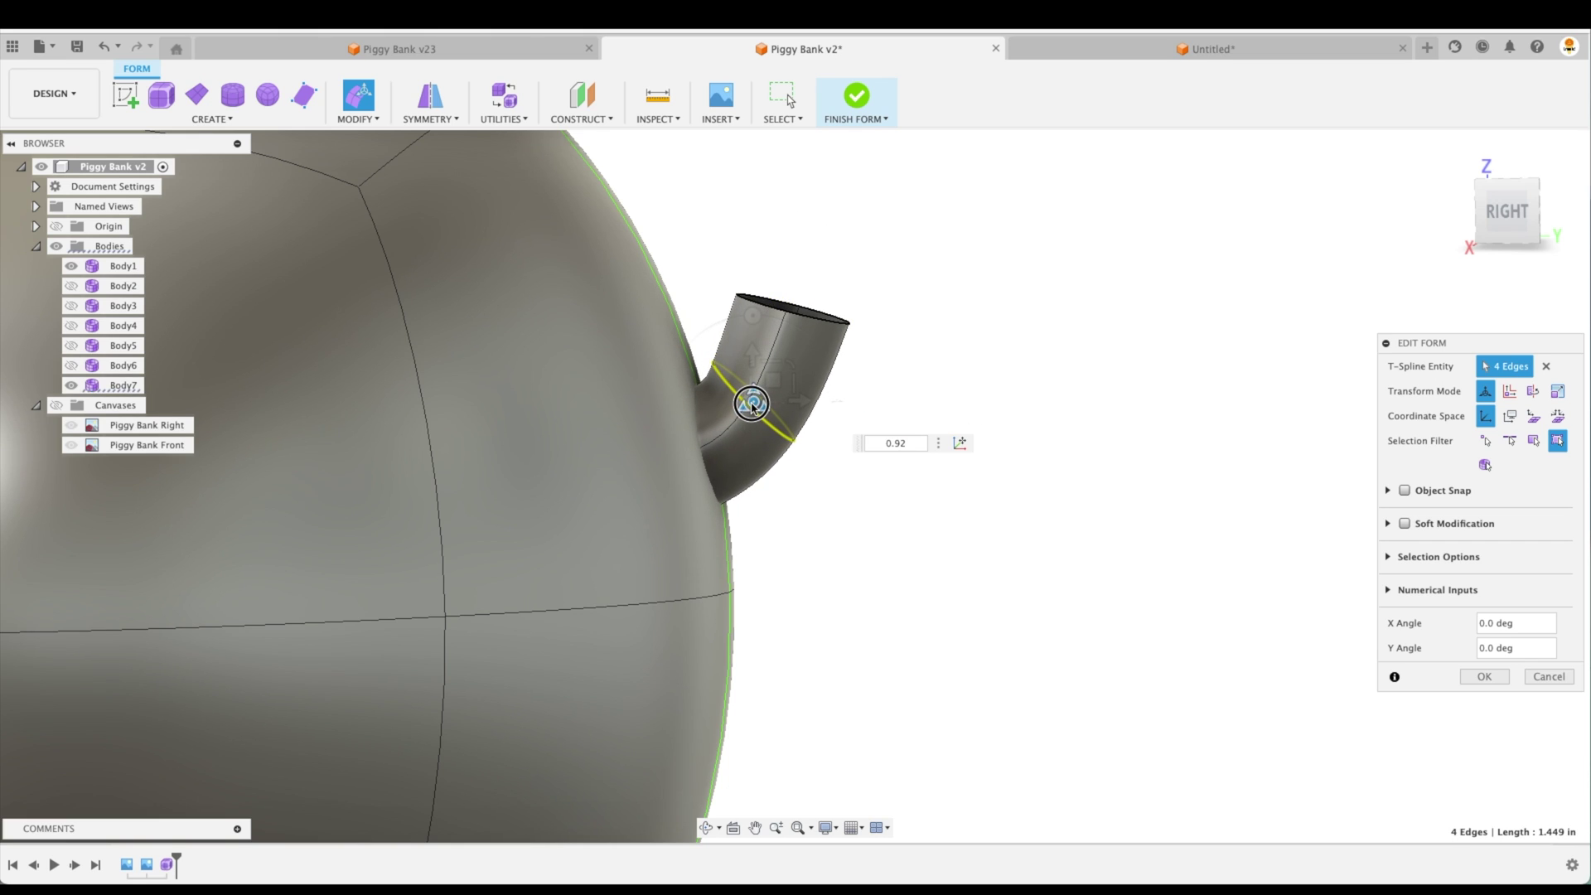
double_click(799, 317)
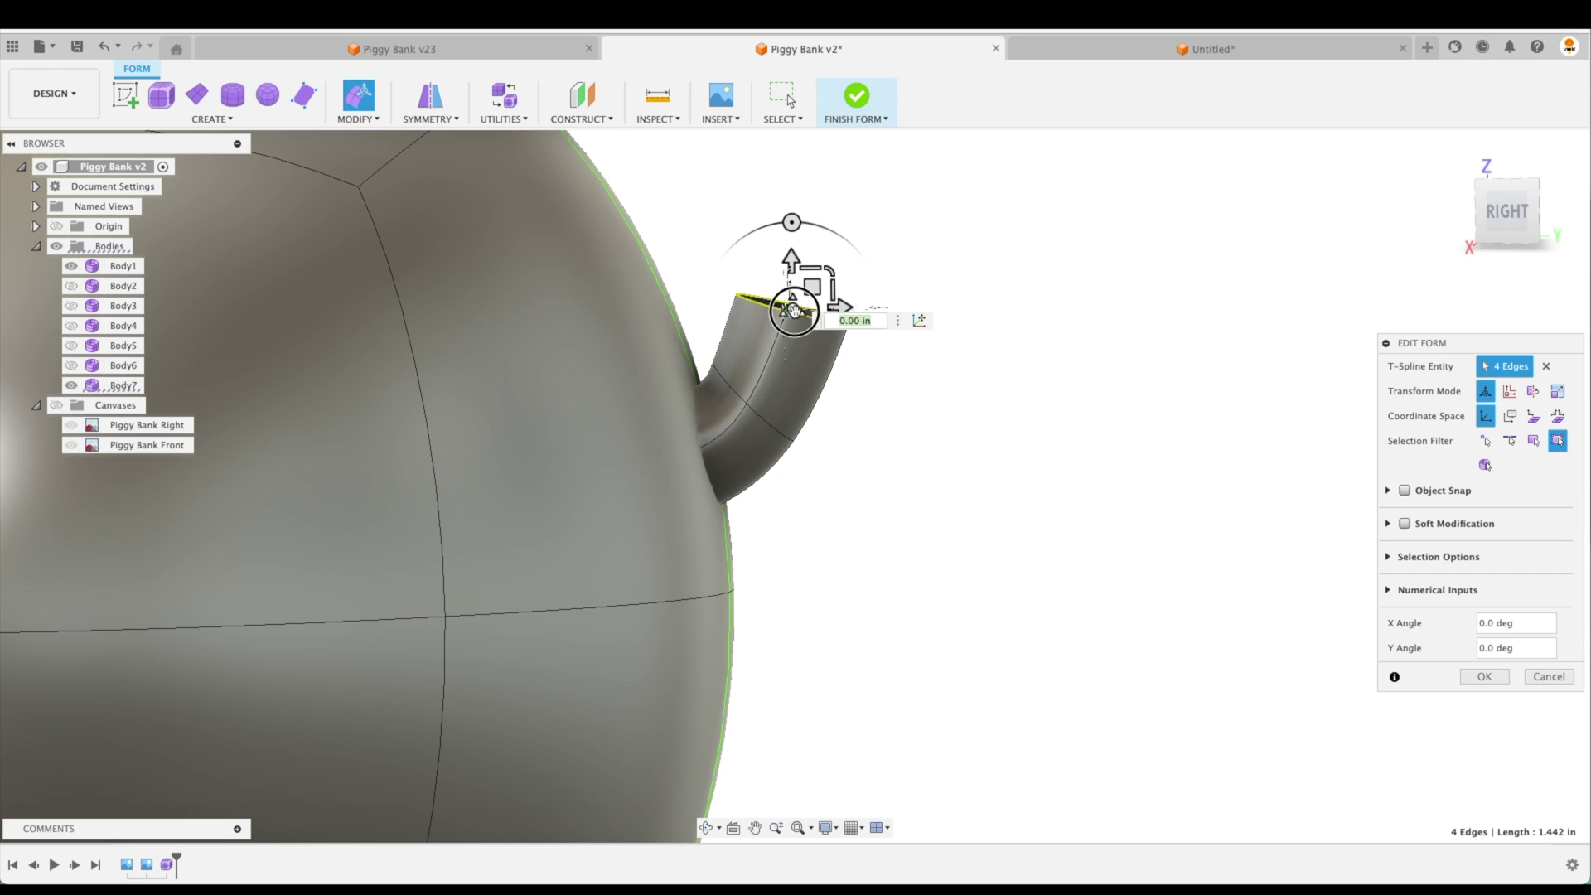
drag(791, 311, 791, 317)
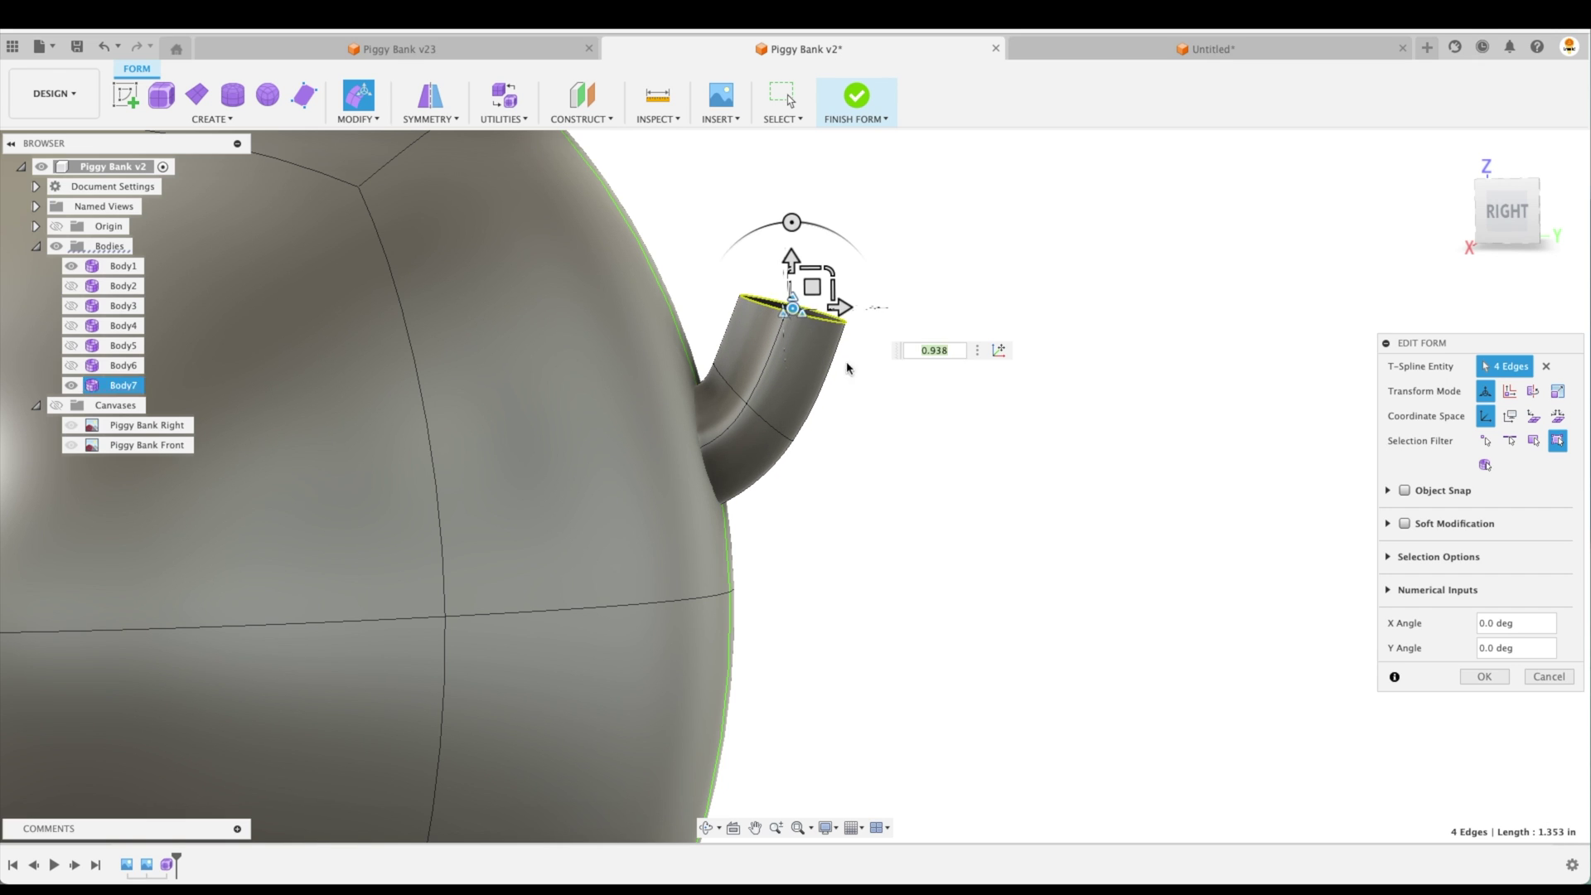
click(904, 445)
From the pig's back, extrude the tail's end loop upward and sideways, tilt it, and scale it to about 0.941.
shift+middle_drag(902, 448, 1031, 460)
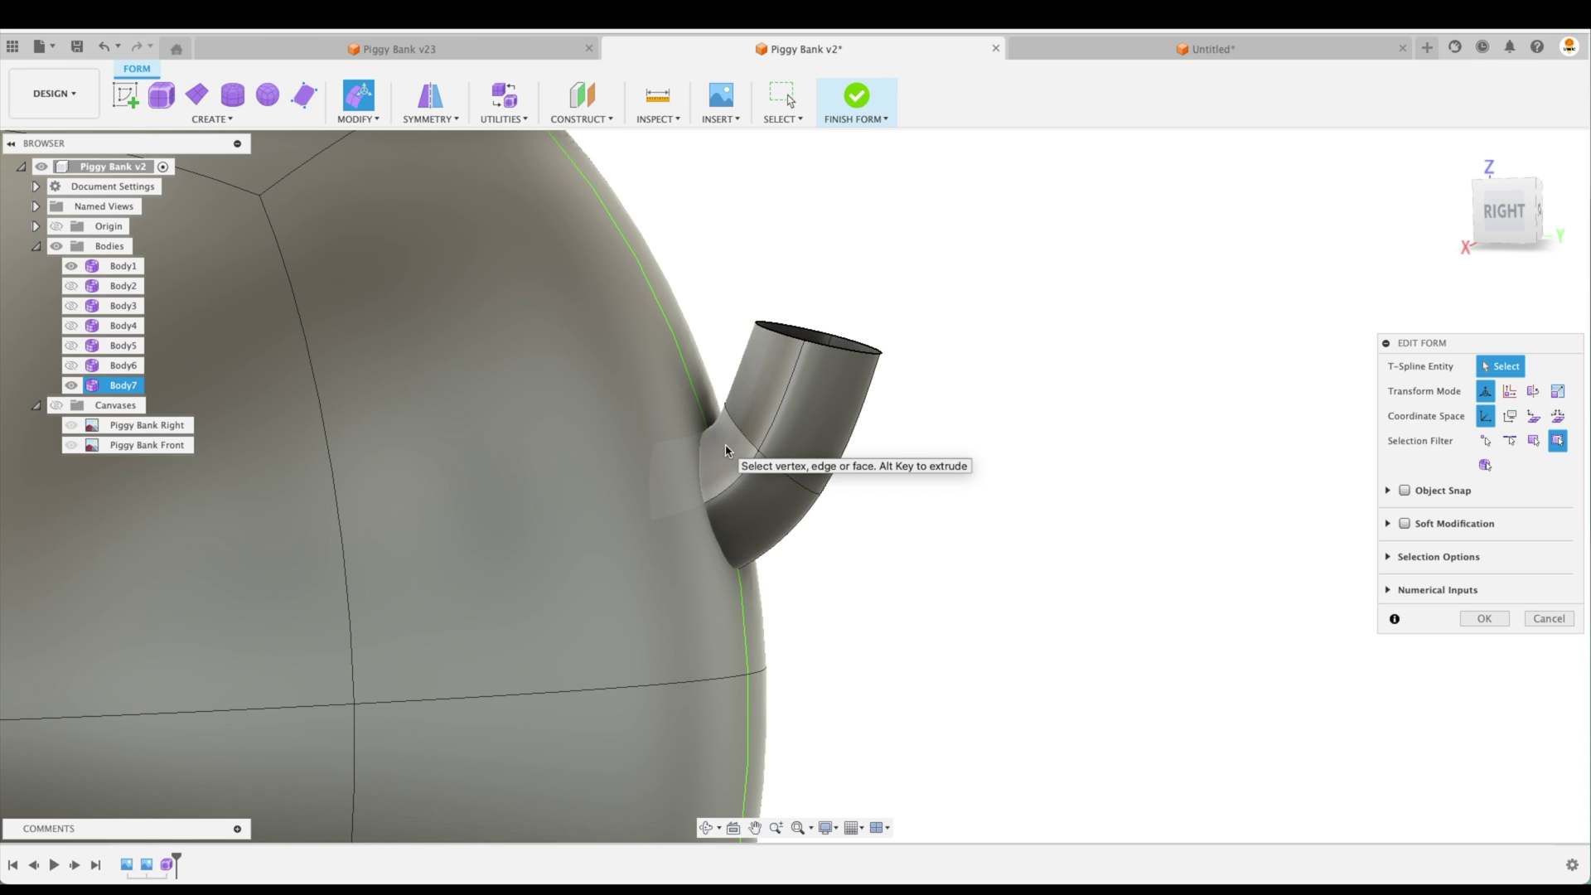
click(821, 199)
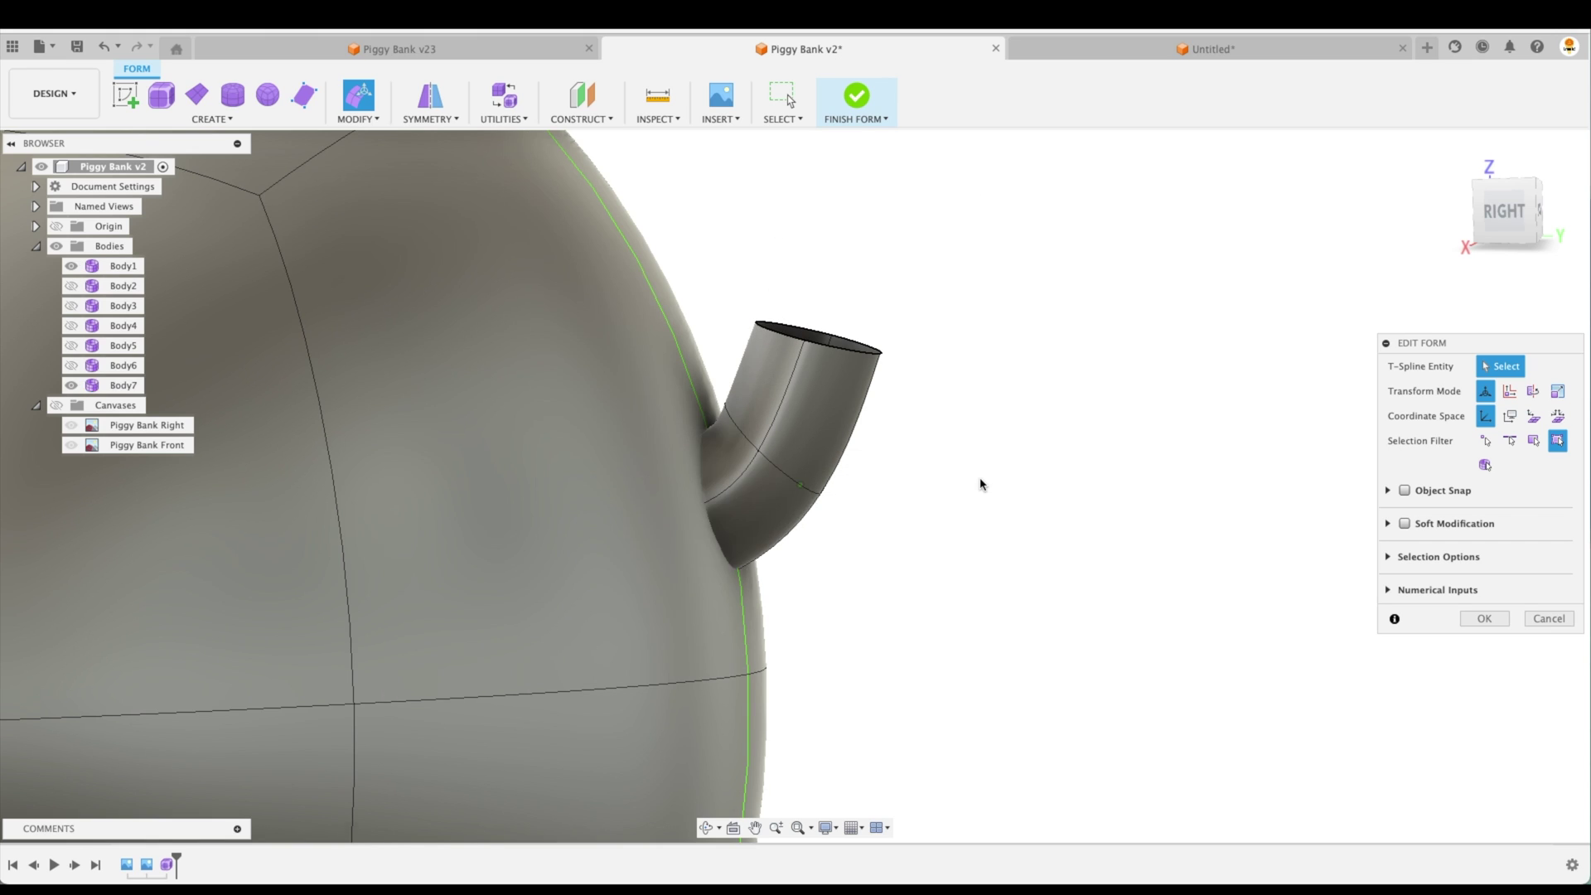
shift+middle_drag(980, 484, 873, 413)
double_click(866, 392)
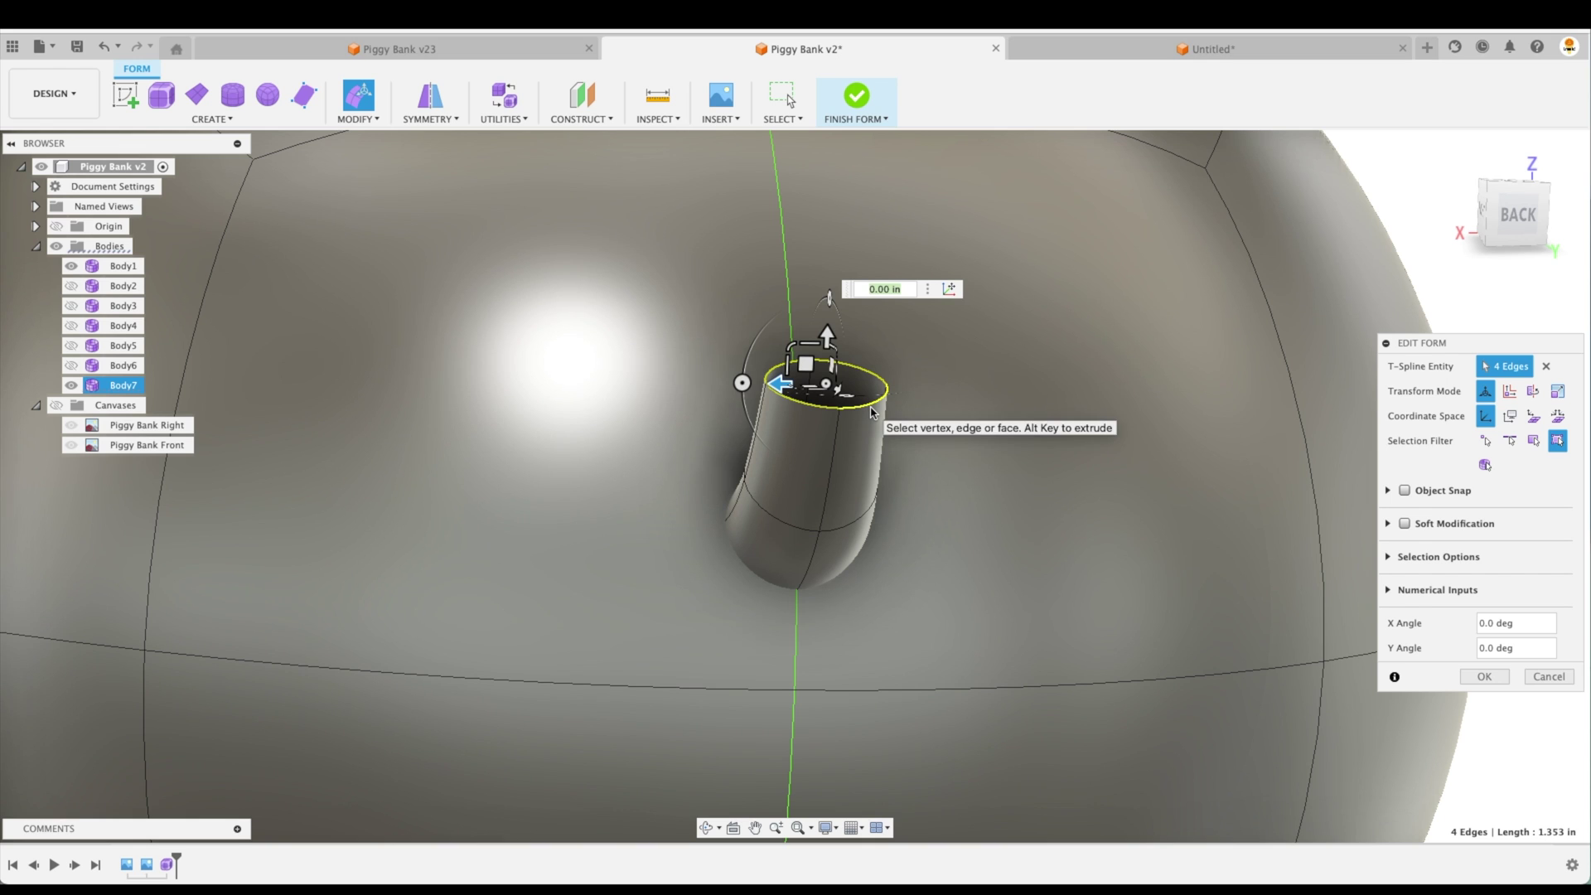
drag(805, 363, 860, 329)
scroll(861, 332, up, 2)
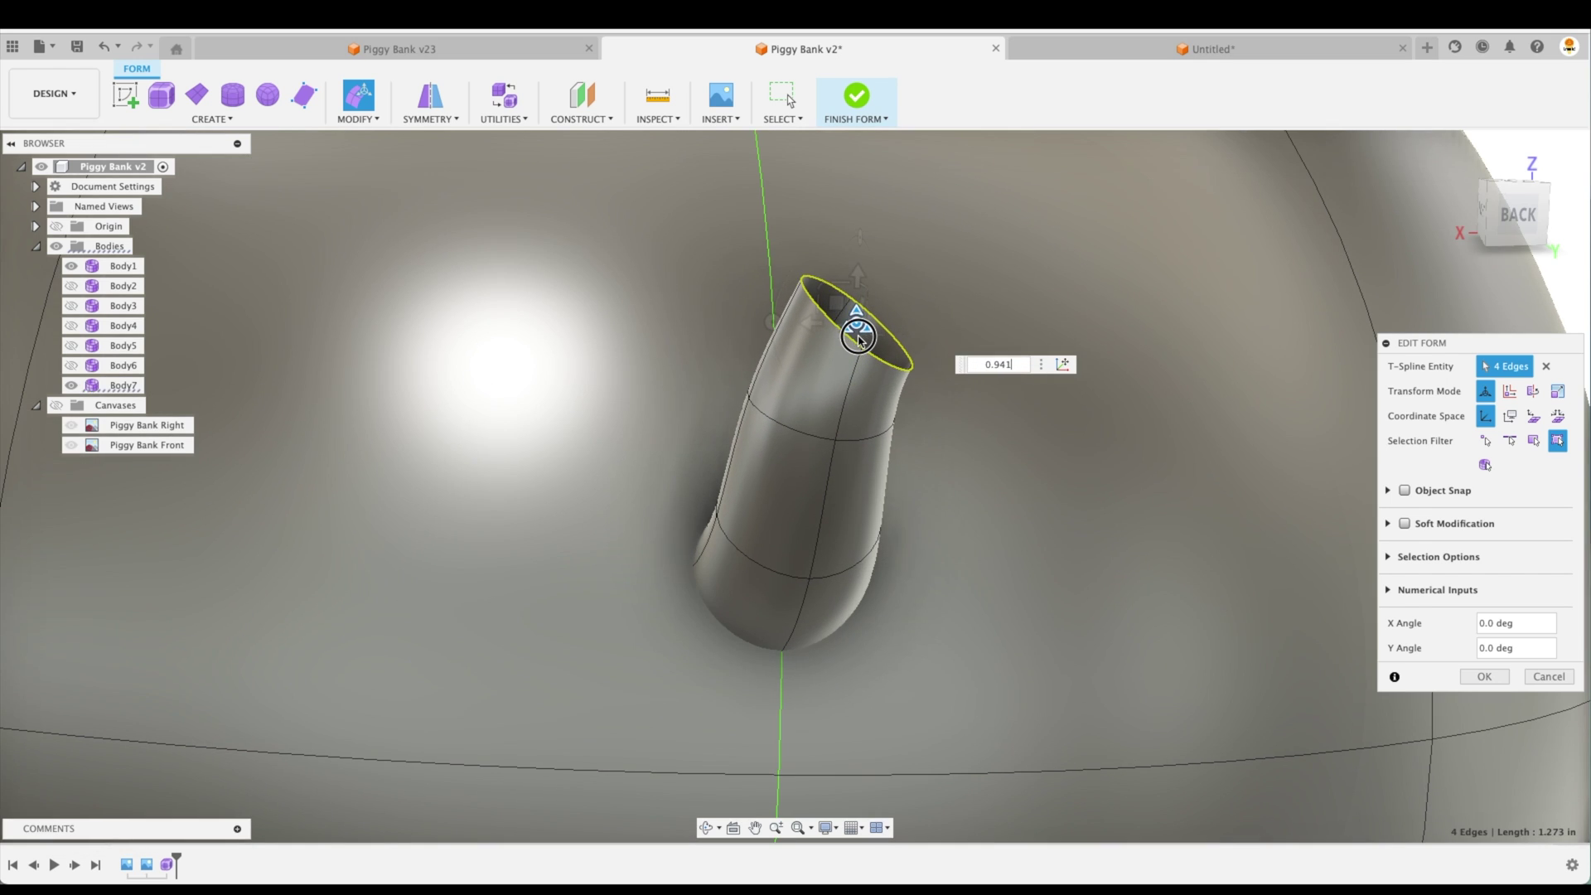
scroll(835, 273, down, 2)
Rotate the tail's end loop slightly and shift it about 0.013 in sideways and 0.063 in downward.
shift+middle_drag(835, 272, 816, 251)
drag(770, 329, 771, 322)
drag(831, 311, 828, 333)
shift+middle_drag(1297, 251, 1303, 270)
scroll(1303, 275, down, 1)
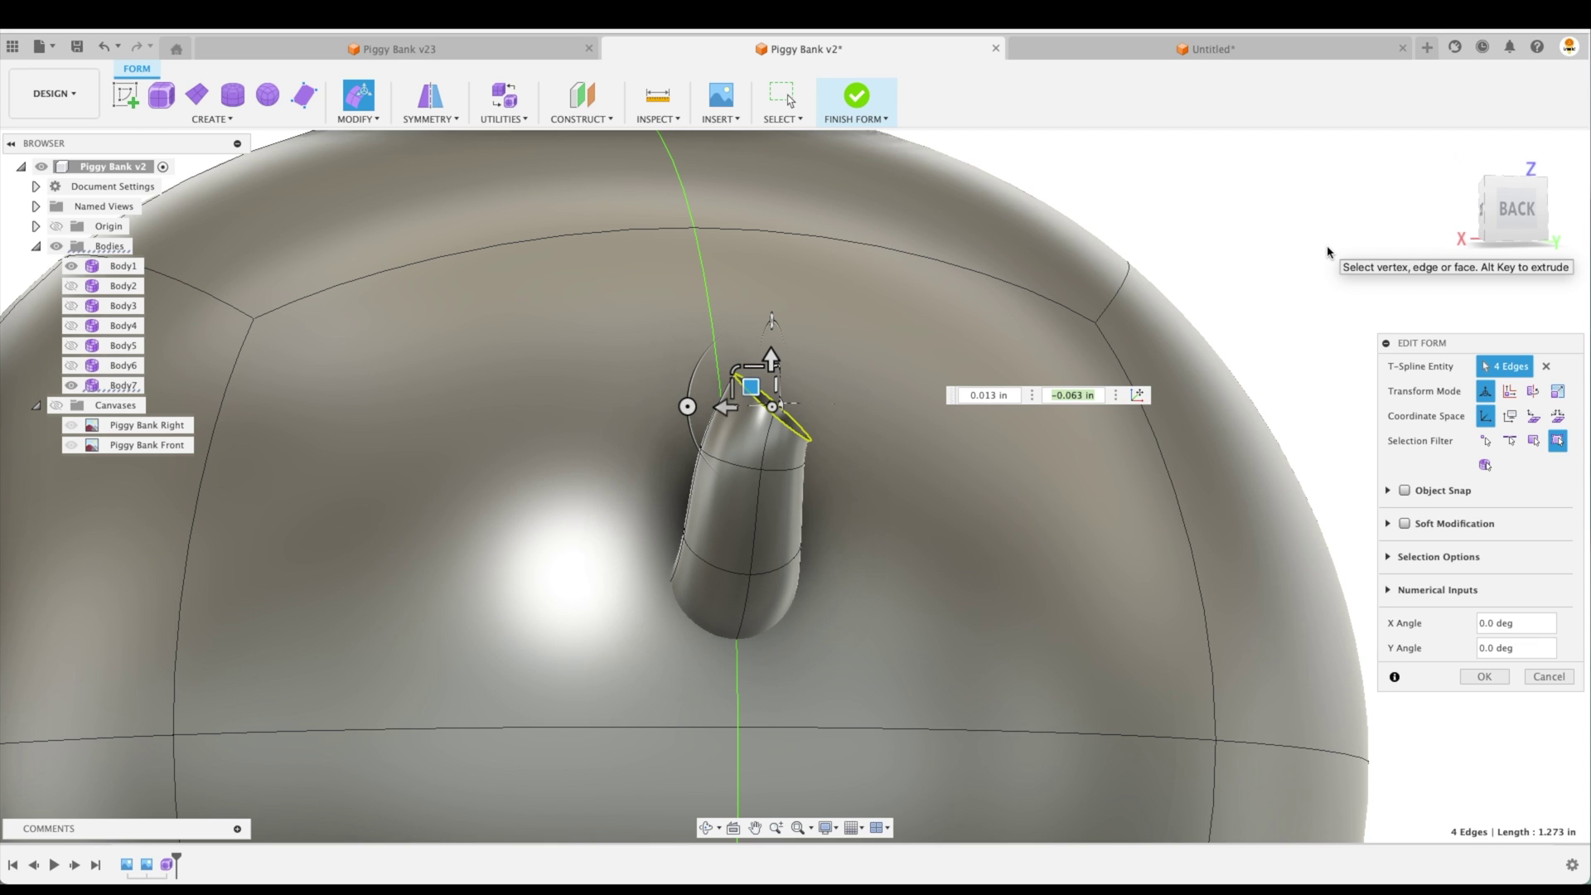
Extrude the tail's end loop sideways in two segments and rotate it to bend the tail over.
shift+middle_drag(1327, 252, 1276, 257)
scroll(762, 389, up, 3)
alt+drag(764, 345, 842, 327)
shift+middle_drag(953, 348, 799, 388)
mouse_move(797, 366)
alt+mouse_down()
mouse_move(868, 362)
mouse_move(806, 347)
alt+mouse_up()
shift+middle_drag(861, 385, 885, 353)
drag(863, 354, 783, 365)
drag(840, 365, 836, 381)
Reposition the intermediate loops to smooth the bend and scale the end loop to about 0.92.
double_click(810, 433)
shift+middle_drag(820, 440, 807, 464)
drag(781, 372, 724, 413)
double_click(770, 454)
mouse_move(903, 389)
shift+middle_down()
mouse_move(873, 386)
mouse_move(891, 393)
shift+middle_up()
double_click(851, 396)
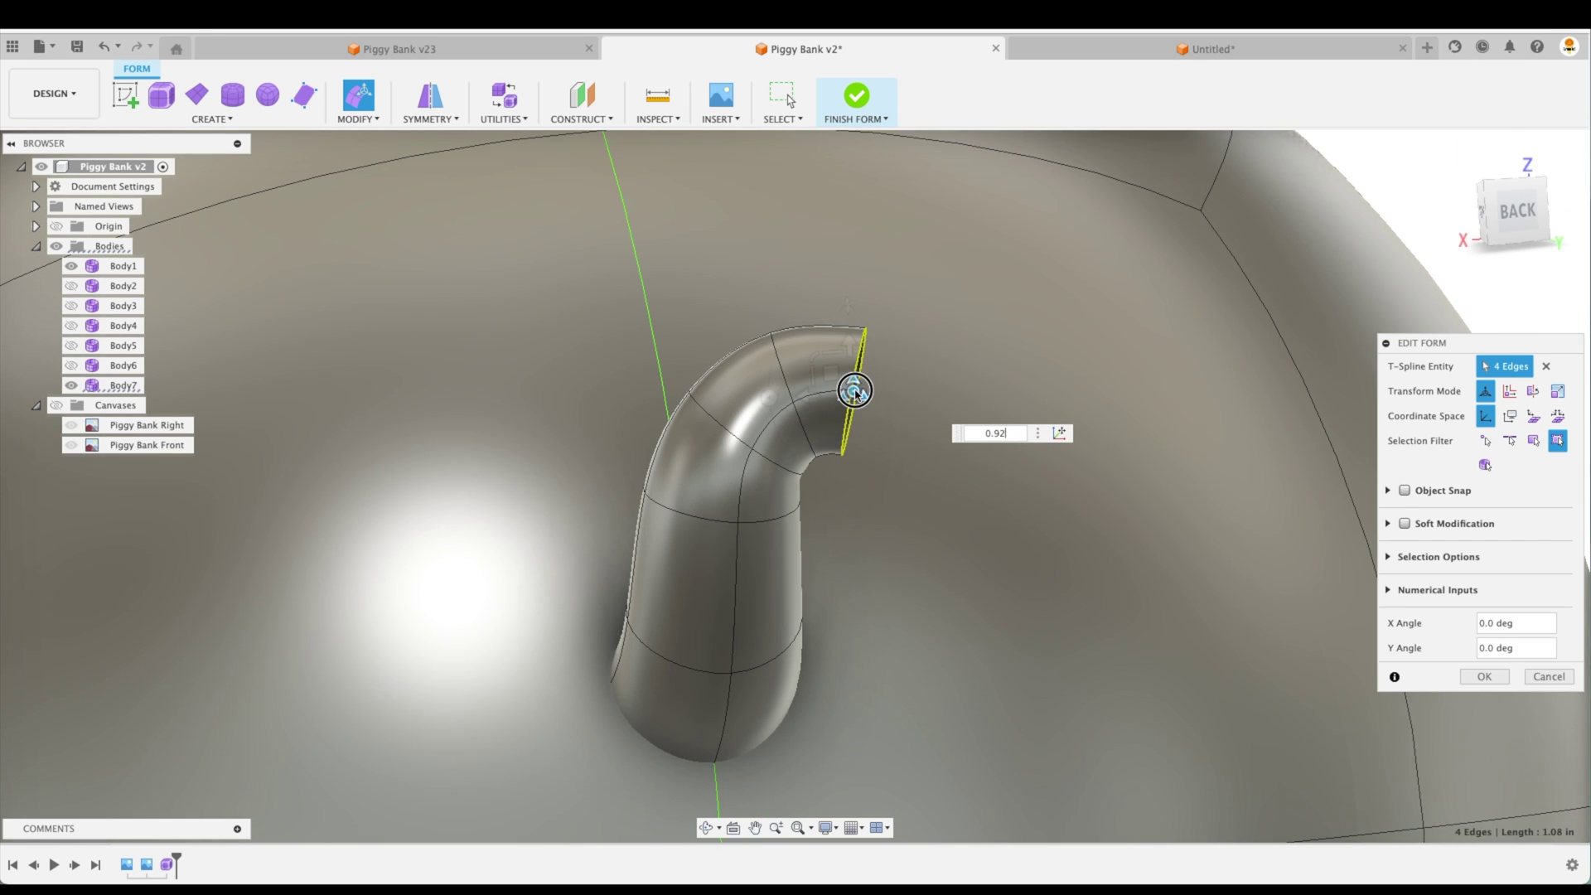
drag(855, 393, 854, 396)
Extrude another short tail segment from the end loop, then rotate and reposition it to follow the curl.
shift+middle_drag(857, 394, 835, 380)
alt+drag(831, 372, 847, 417)
shift+middle_drag(911, 432, 902, 421)
drag(901, 418, 879, 402)
drag(814, 435, 817, 426)
shift+middle_drag(829, 424, 845, 414)
drag(879, 404, 912, 435)
From above, rotate the loop behind the tip about 10 degrees, adjust the neighbouring loop, and clear the selection.
shift+middle_drag(988, 468, 620, 745)
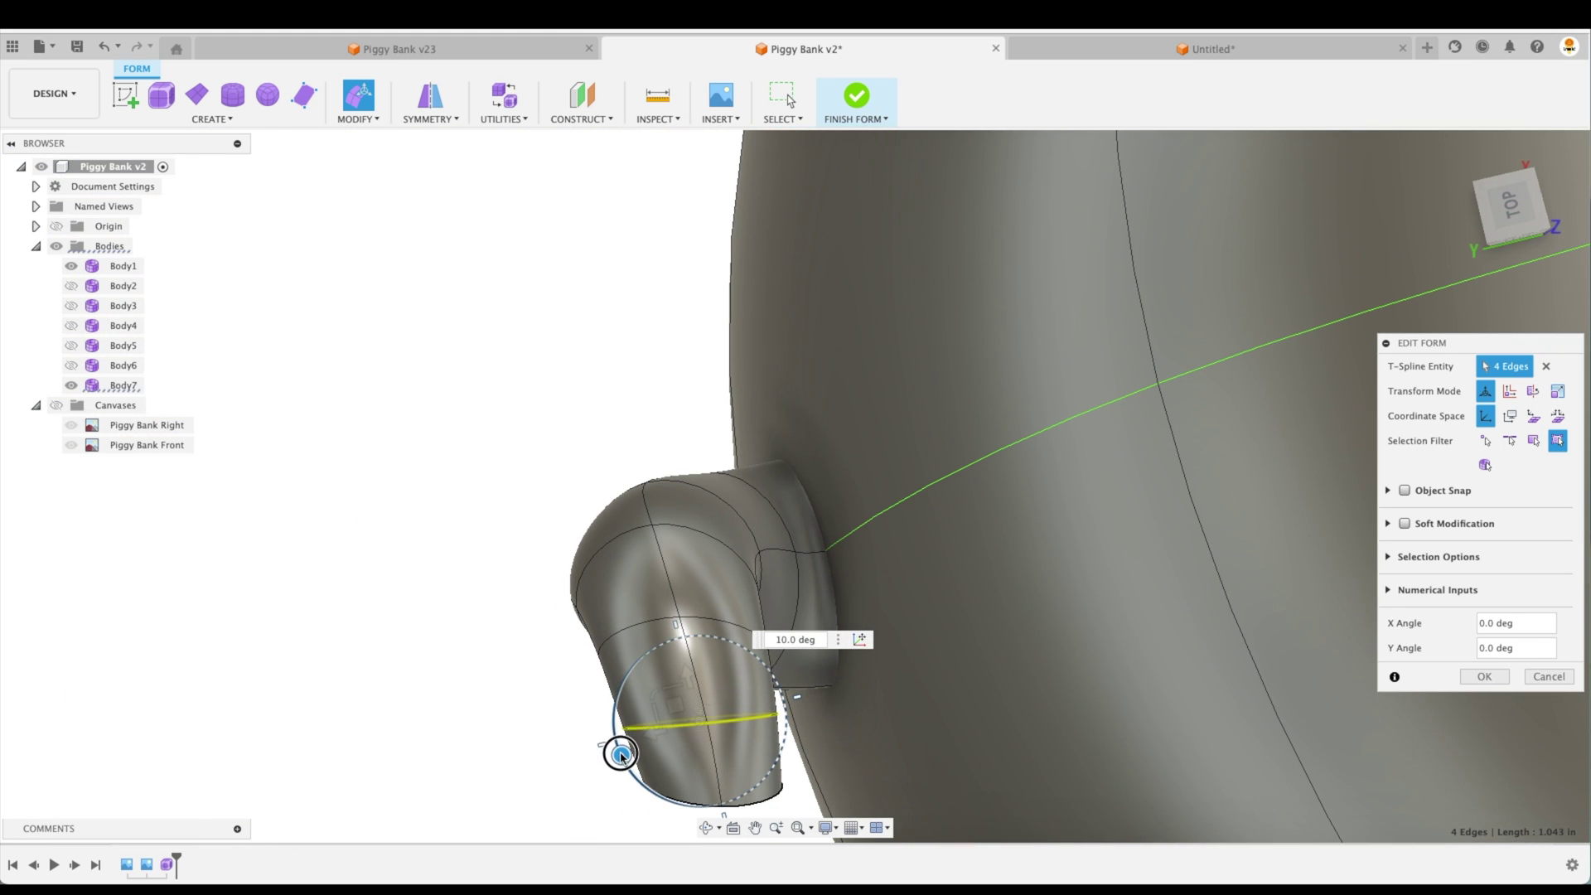
double_click(637, 628)
drag(599, 671, 603, 682)
shift+middle_drag(845, 613, 1261, 414)
click(1207, 336)
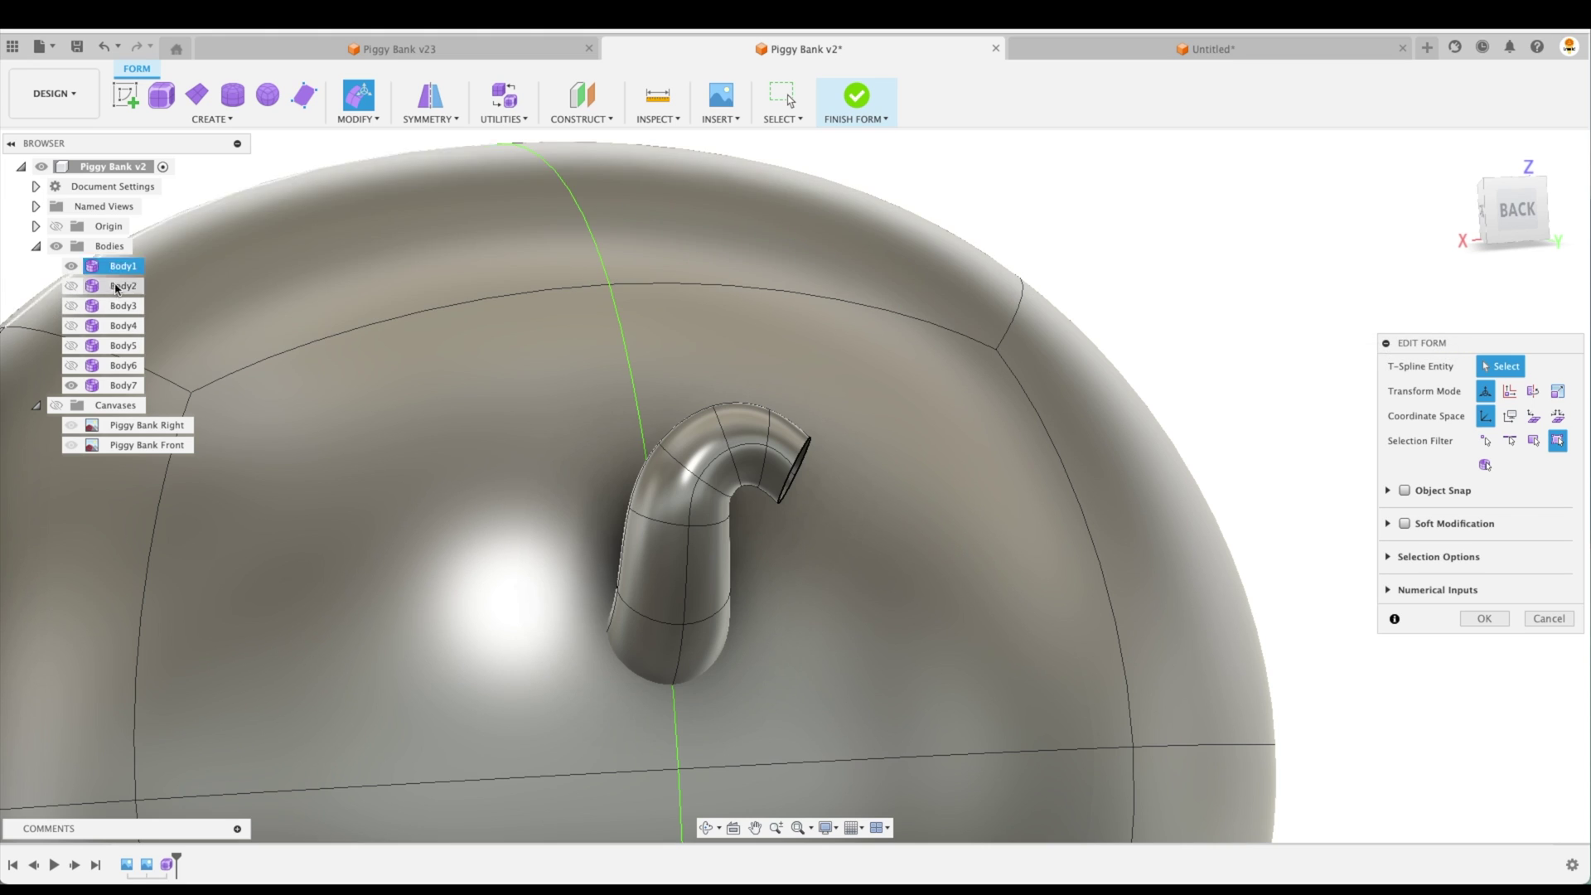
Hide Body1 and extrude the tail's end loop downward to continue the curl.
click(71, 266)
shift+middle_drag(1052, 373, 920, 422)
scroll(878, 456, up, 3)
click(841, 485)
double_click(841, 485)
shift+middle_drag(878, 488, 787, 468)
alt+drag(785, 461, 836, 513)
Rotate and reposition the new end loop from several angles so it lines up with the curl.
mouse_move(878, 520)
shift+middle_down()
mouse_move(958, 529)
mouse_move(895, 522)
shift+middle_up()
drag(772, 521, 769, 499)
drag(852, 494, 857, 503)
shift+middle_drag(857, 507, 816, 606)
drag(691, 522, 699, 537)
shift+middle_drag(699, 536, 796, 461)
drag(812, 435, 813, 434)
Move the end loop inward, rotate the loop just behind it, and reselect the end loop.
shift+middle_drag(815, 435, 841, 439)
drag(856, 440, 830, 445)
drag(854, 457, 822, 445)
double_click(784, 418)
drag(713, 419, 762, 379)
double_click(833, 468)
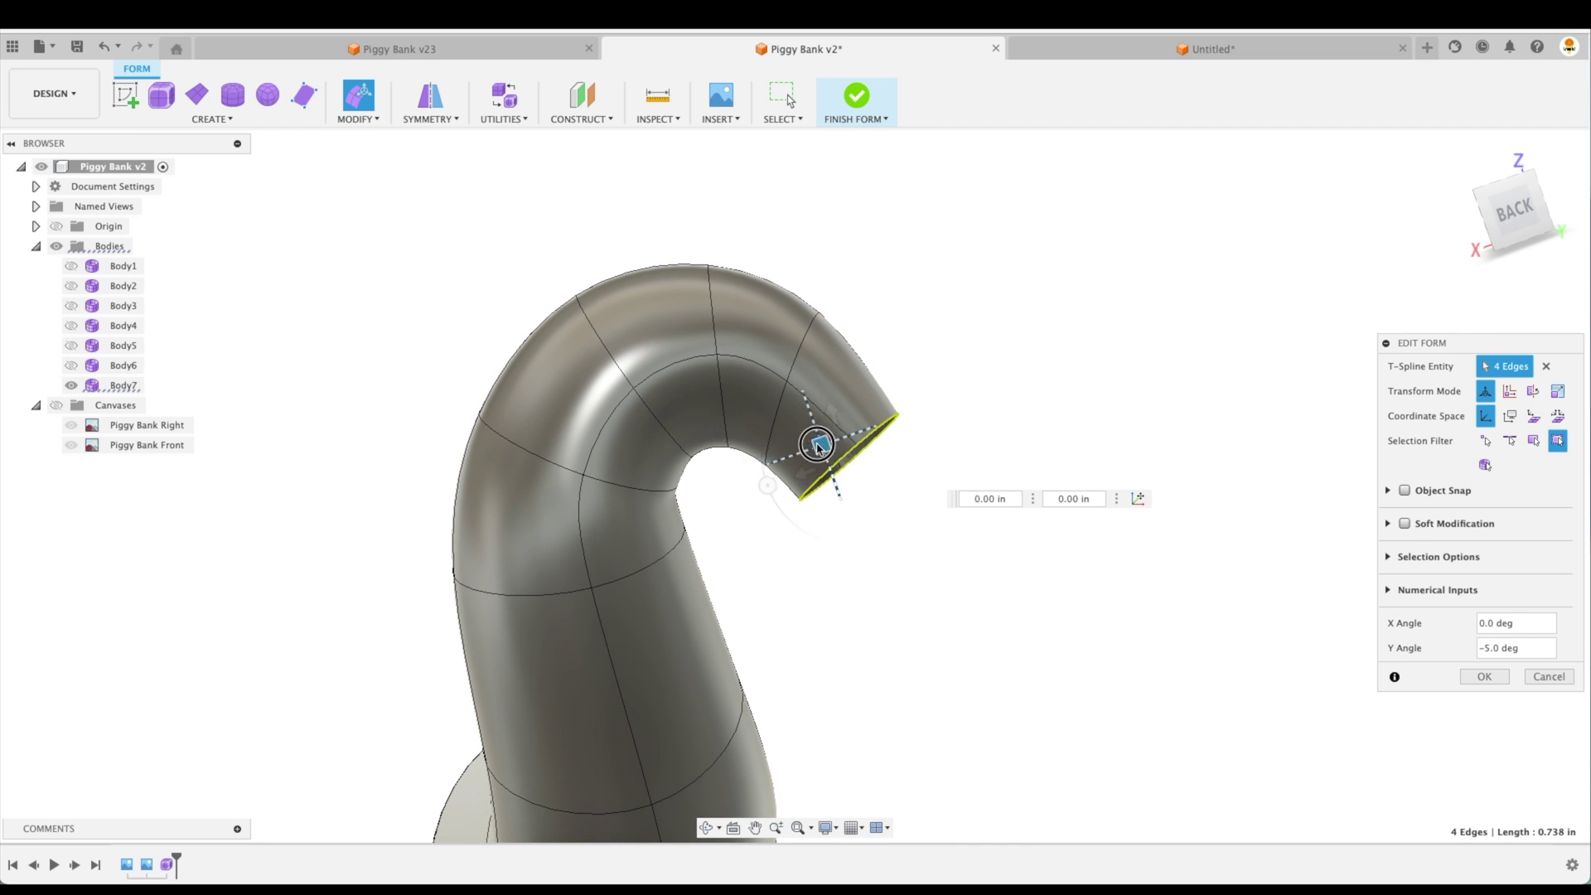
Extrude two more segments from the end loop, turning the tail's tip down and back inward.
drag(810, 437, 852, 537)
shift+middle_drag(953, 578, 868, 564)
drag(821, 480, 827, 481)
shift+middle_drag(817, 398, 870, 372)
key(alt)
drag(871, 466, 816, 497)
Even out the curl by rotating the loop behind the tip -5 degrees and adjusting the tip and a nearby loop.
double_click(908, 448)
drag(926, 436, 926, 418)
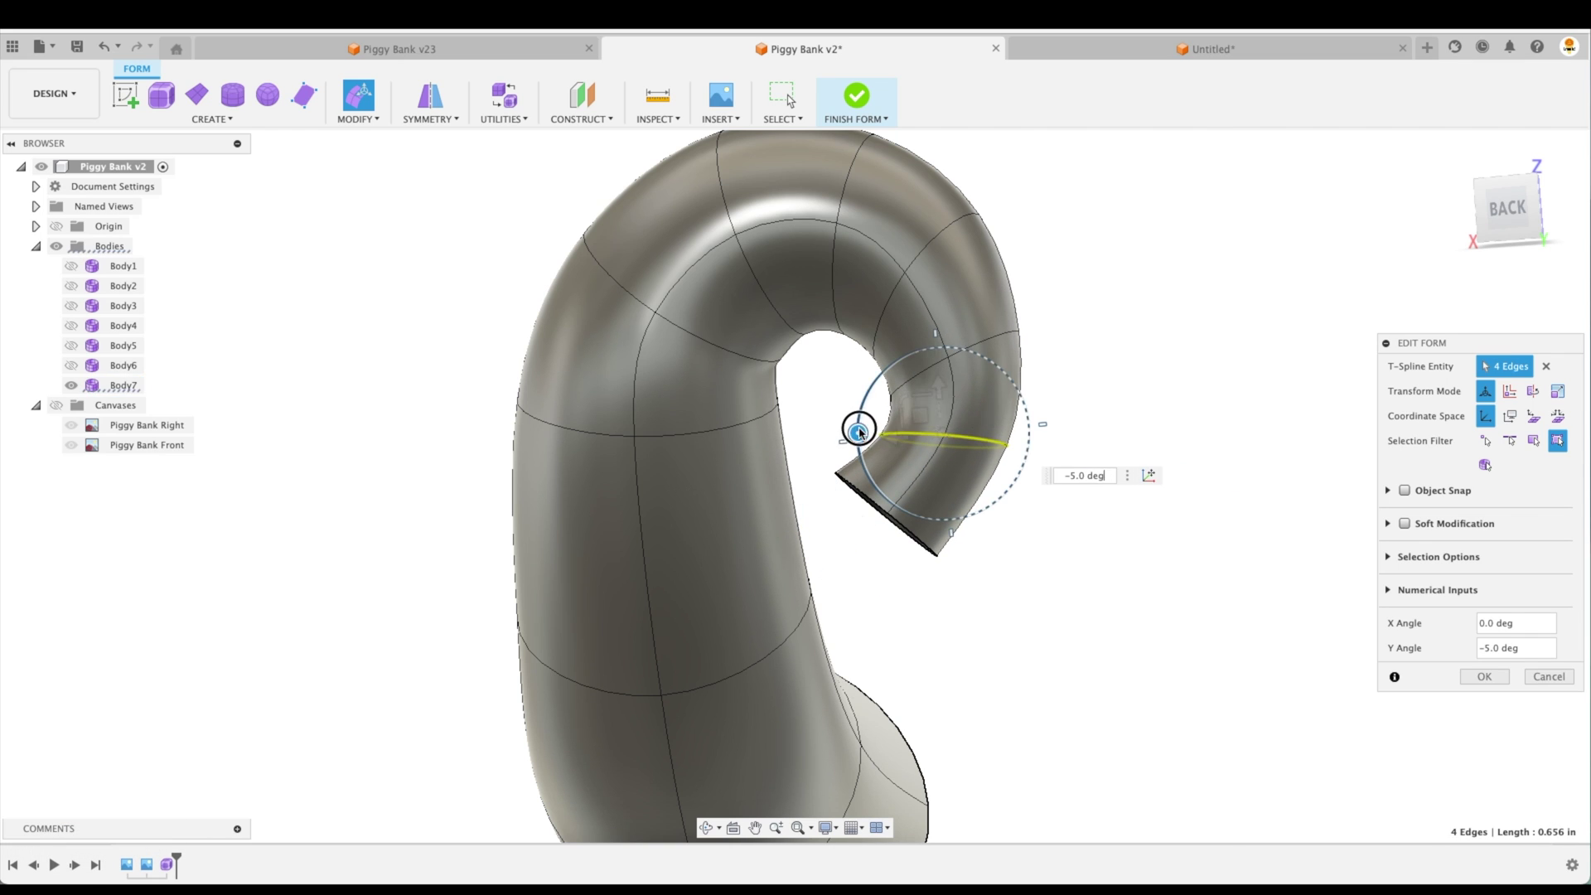
double_click(882, 493)
shift+middle_drag(910, 438, 821, 570)
scroll(821, 570, up, 2)
drag(840, 501, 832, 502)
drag(822, 577, 856, 569)
double_click(842, 402)
drag(824, 466, 836, 475)
shift+middle_drag(836, 475, 953, 644)
click(1023, 670)
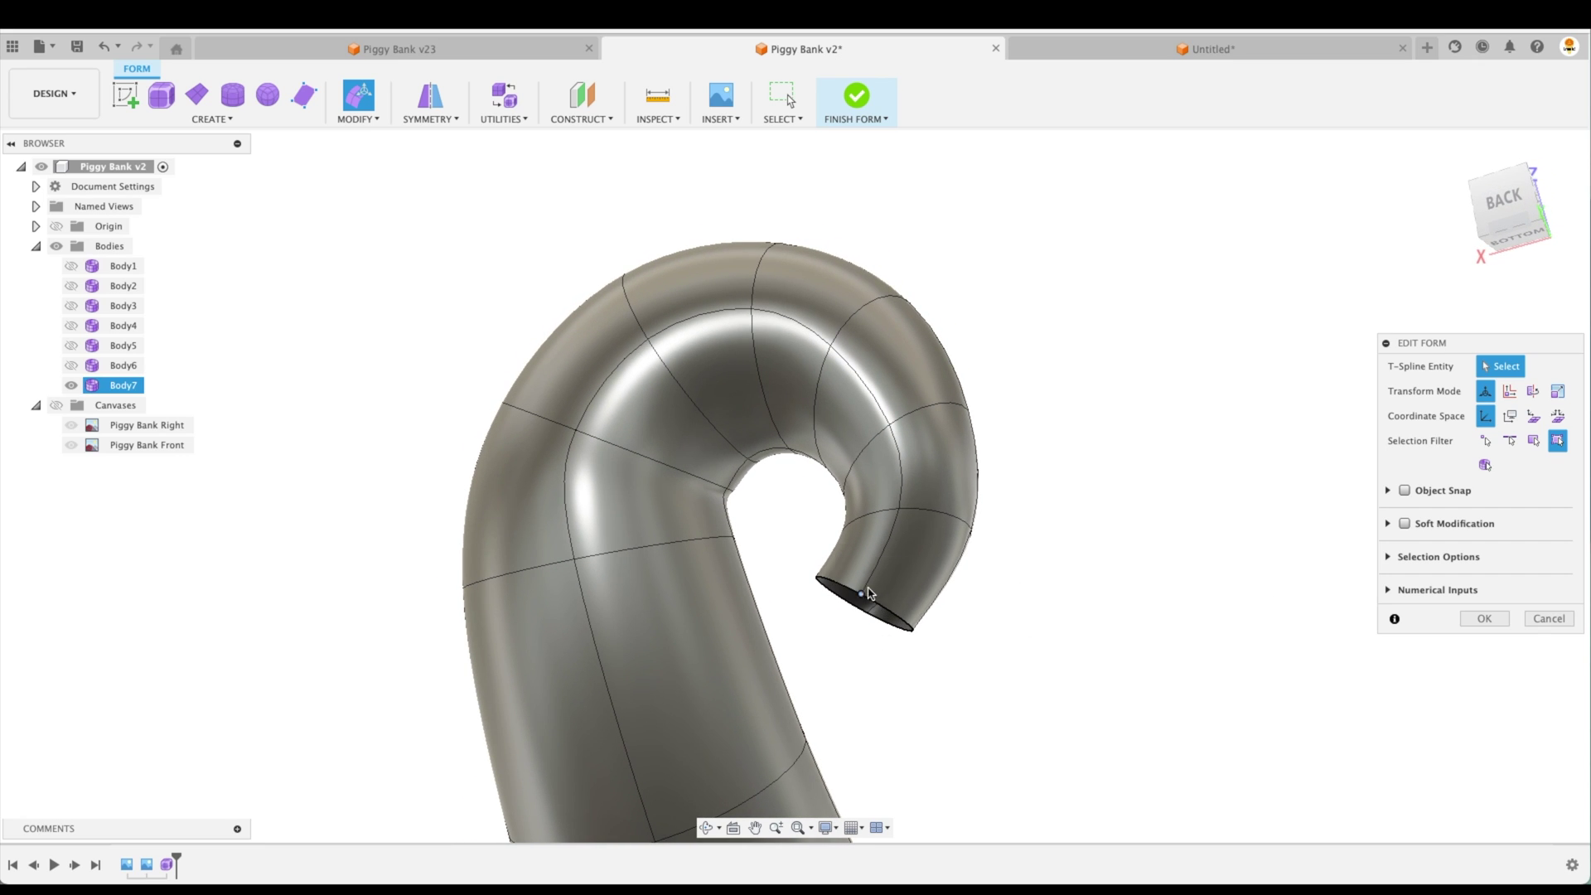
Move the edge loop at the start of the curl upward by about 0.021 in and rotate it 5 degrees.
shift+middle_drag(809, 479, 713, 498)
double_click(719, 494)
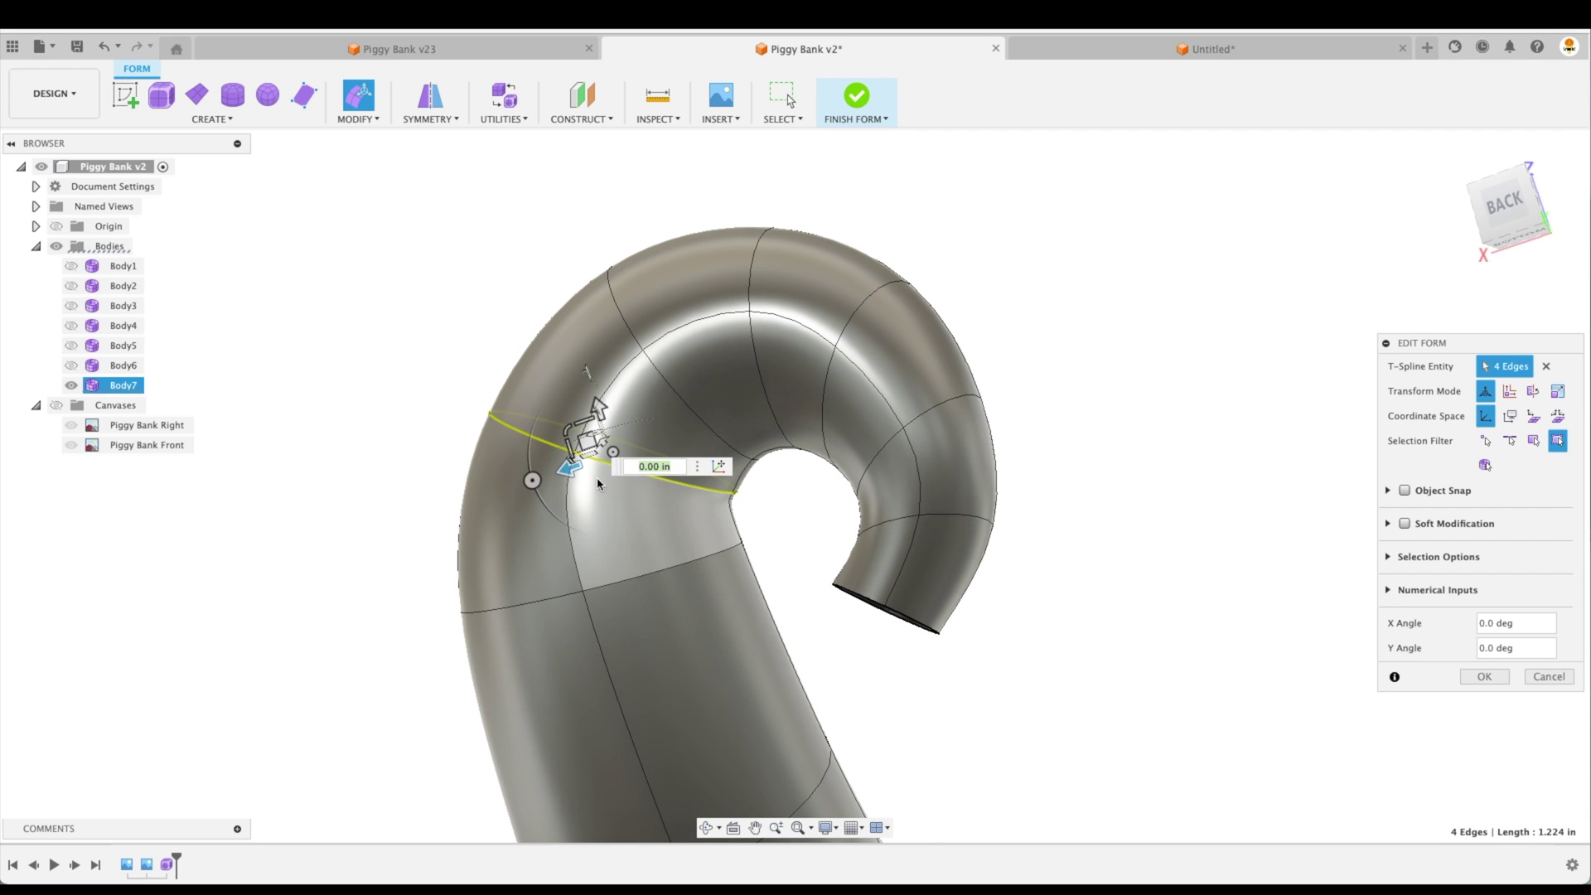
shift+middle_drag(597, 484, 612, 427)
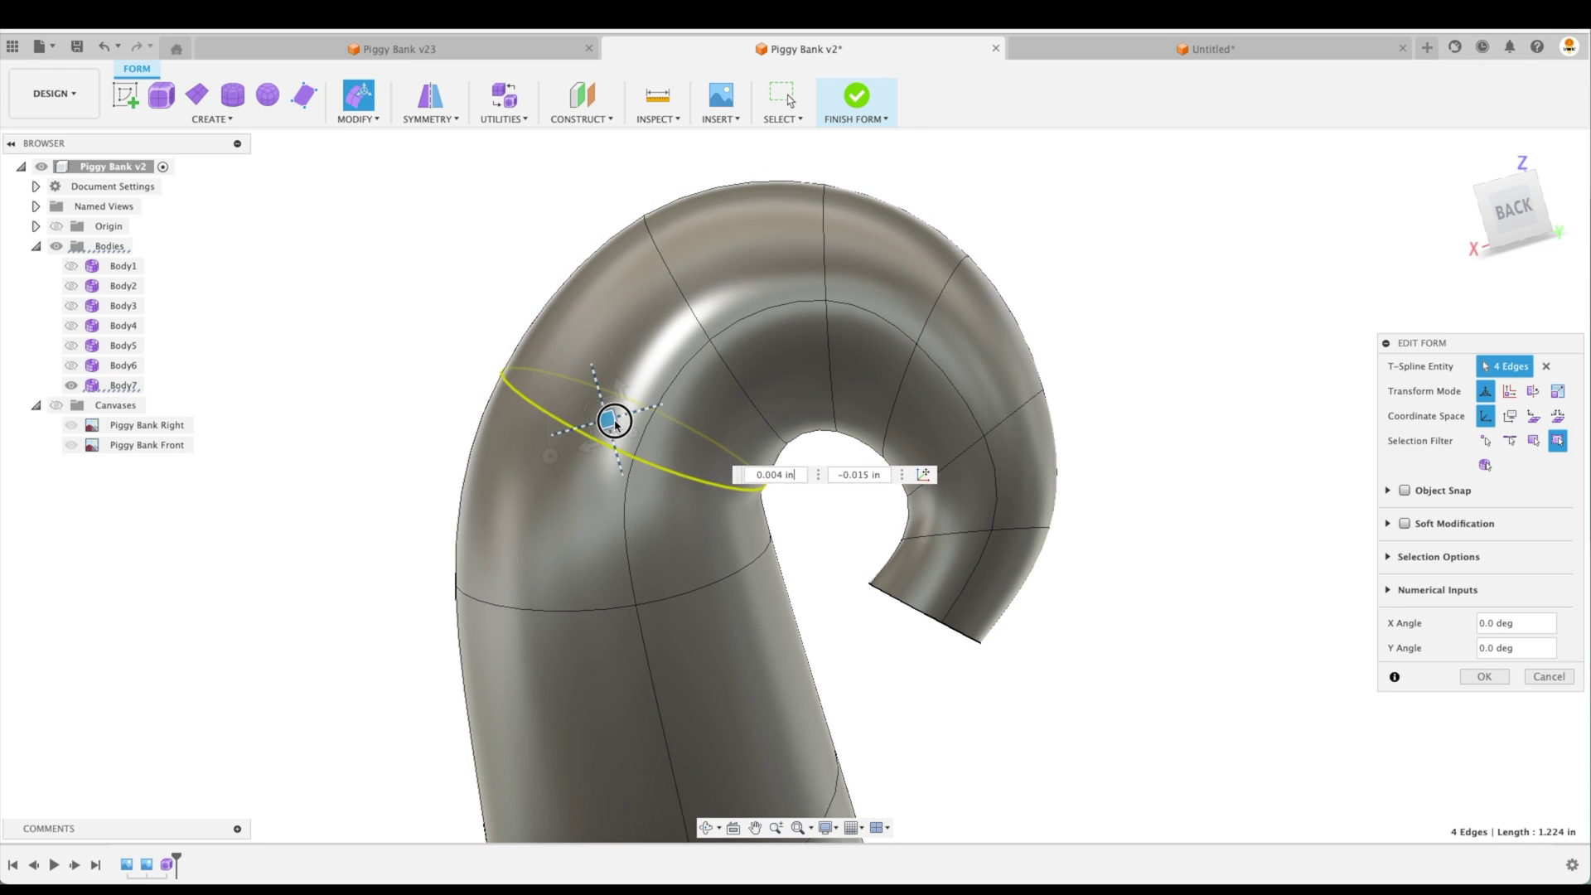
drag(616, 424, 607, 413)
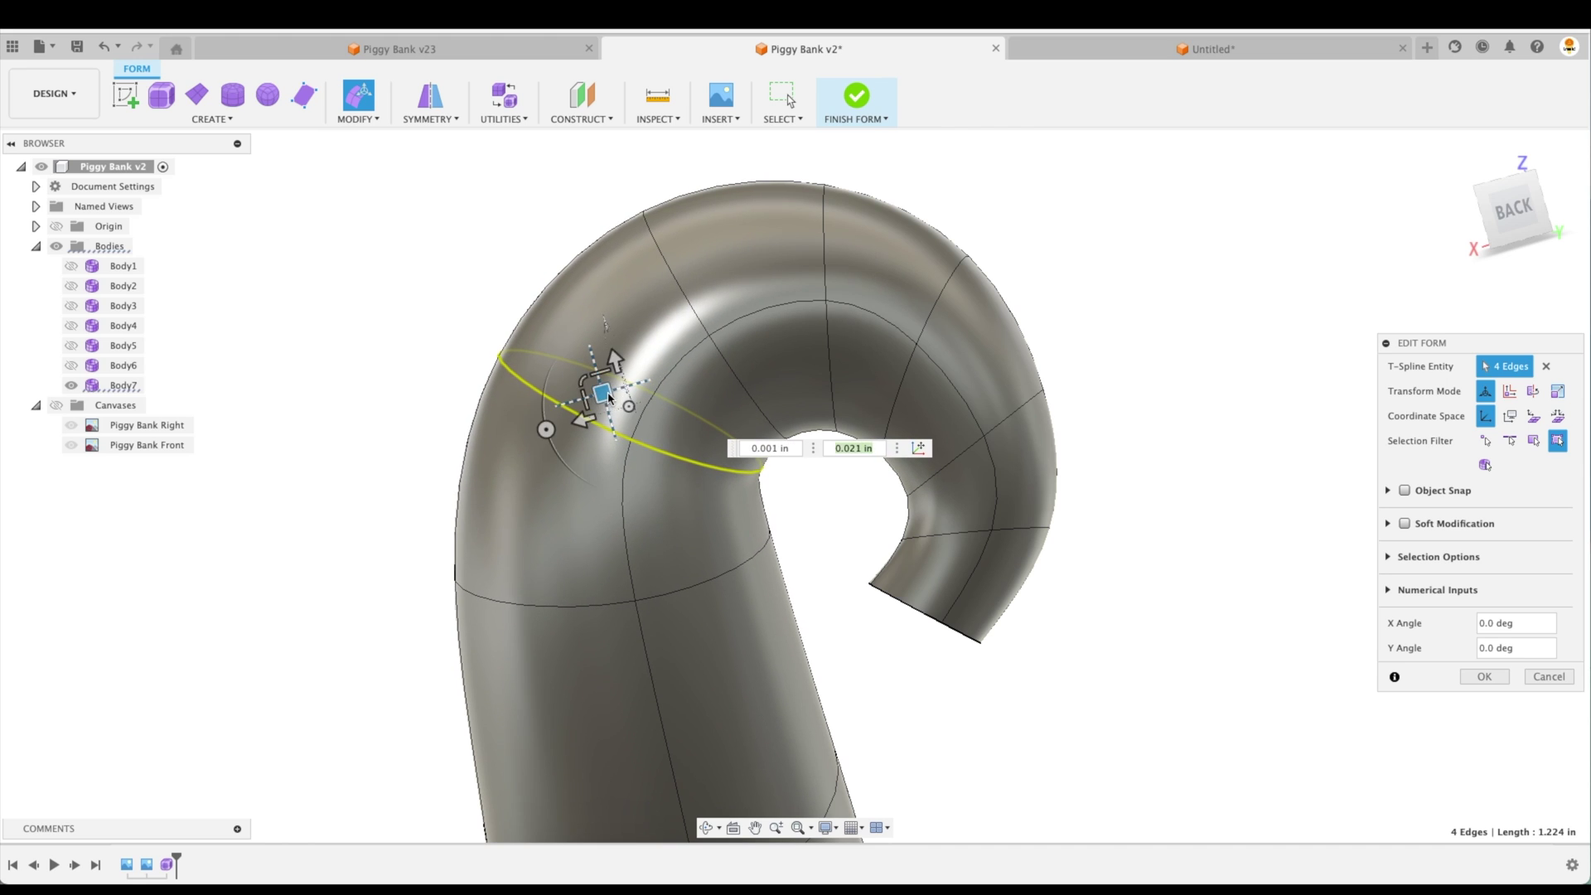
shift+middle_drag(861, 580, 845, 478)
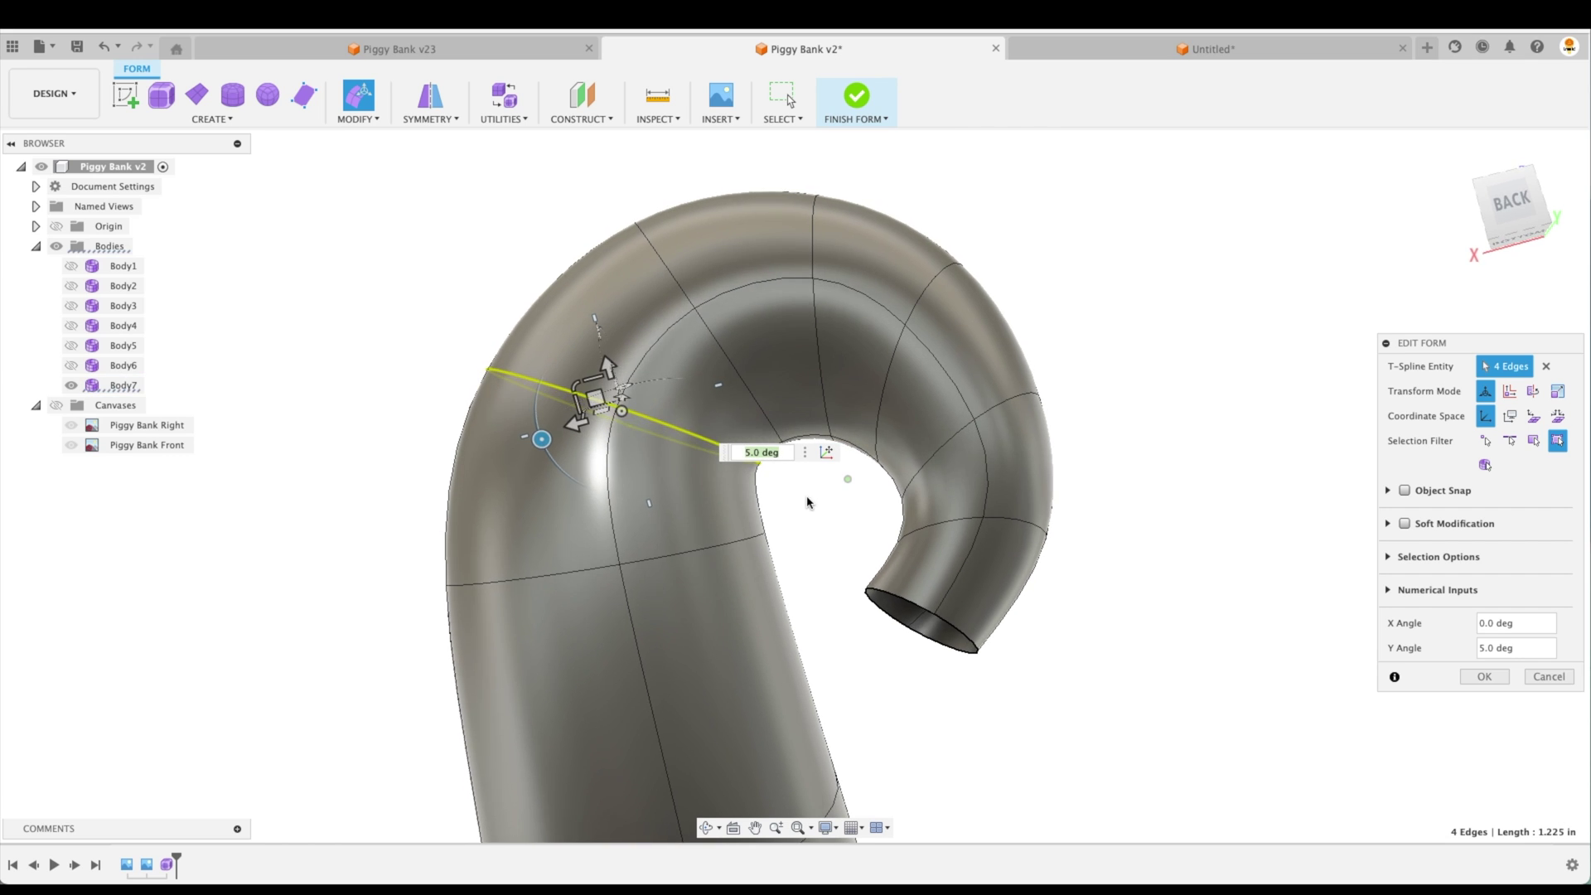
click(810, 515)
Extrude the tip's end loop further inward around the curl, then rotate it and adjust its size.
shift+middle_drag(810, 519, 764, 513)
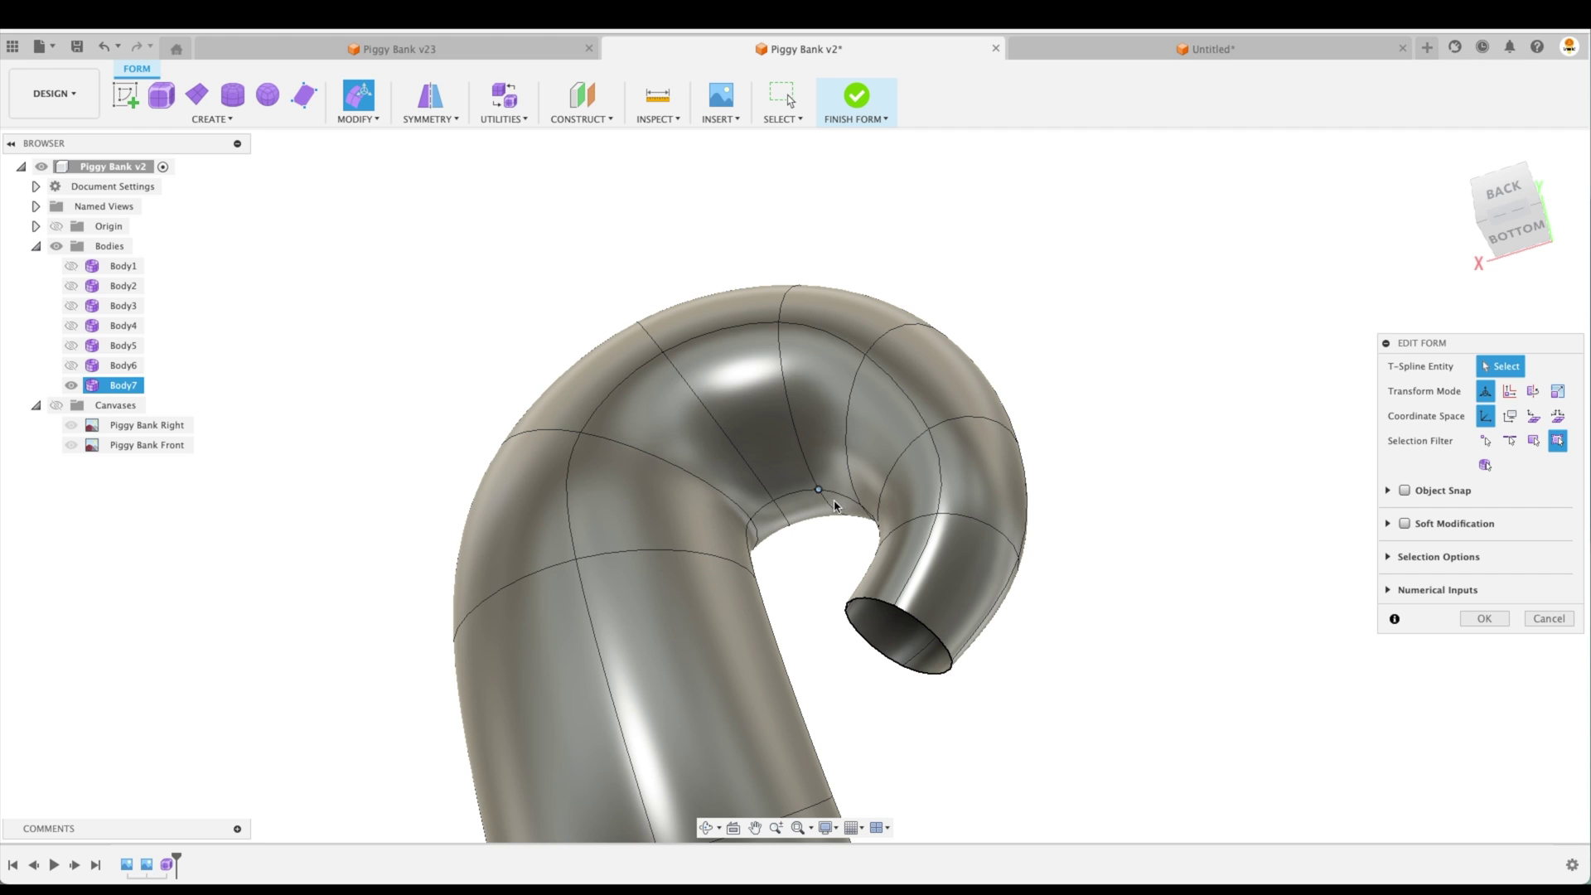
shift+scroll(1159, 564, up, 10)
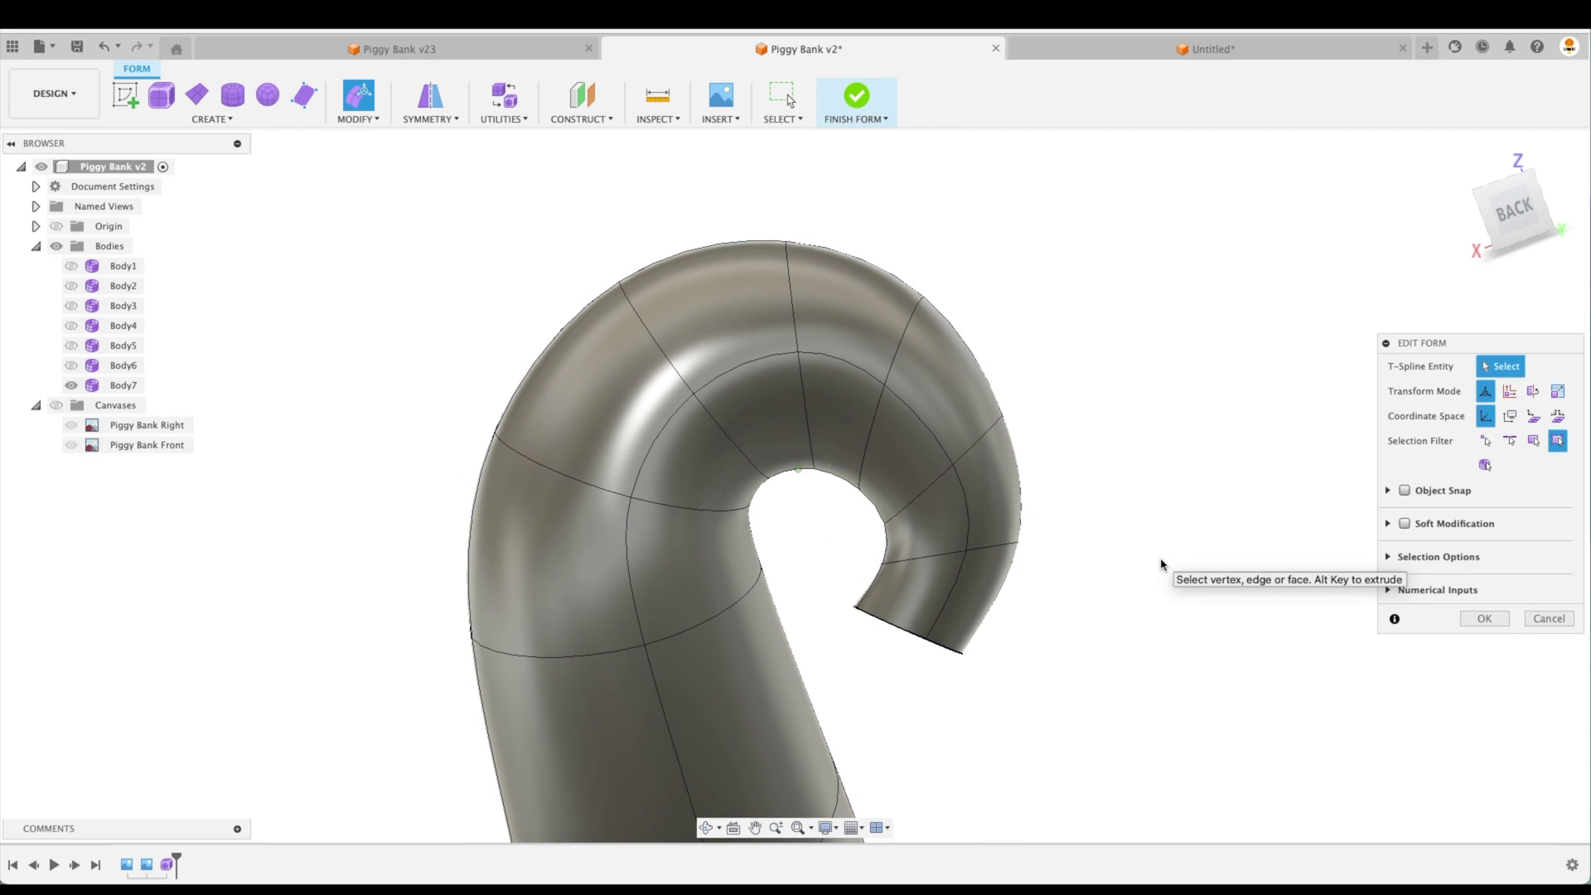
shift+scroll(1161, 565, right, 10)
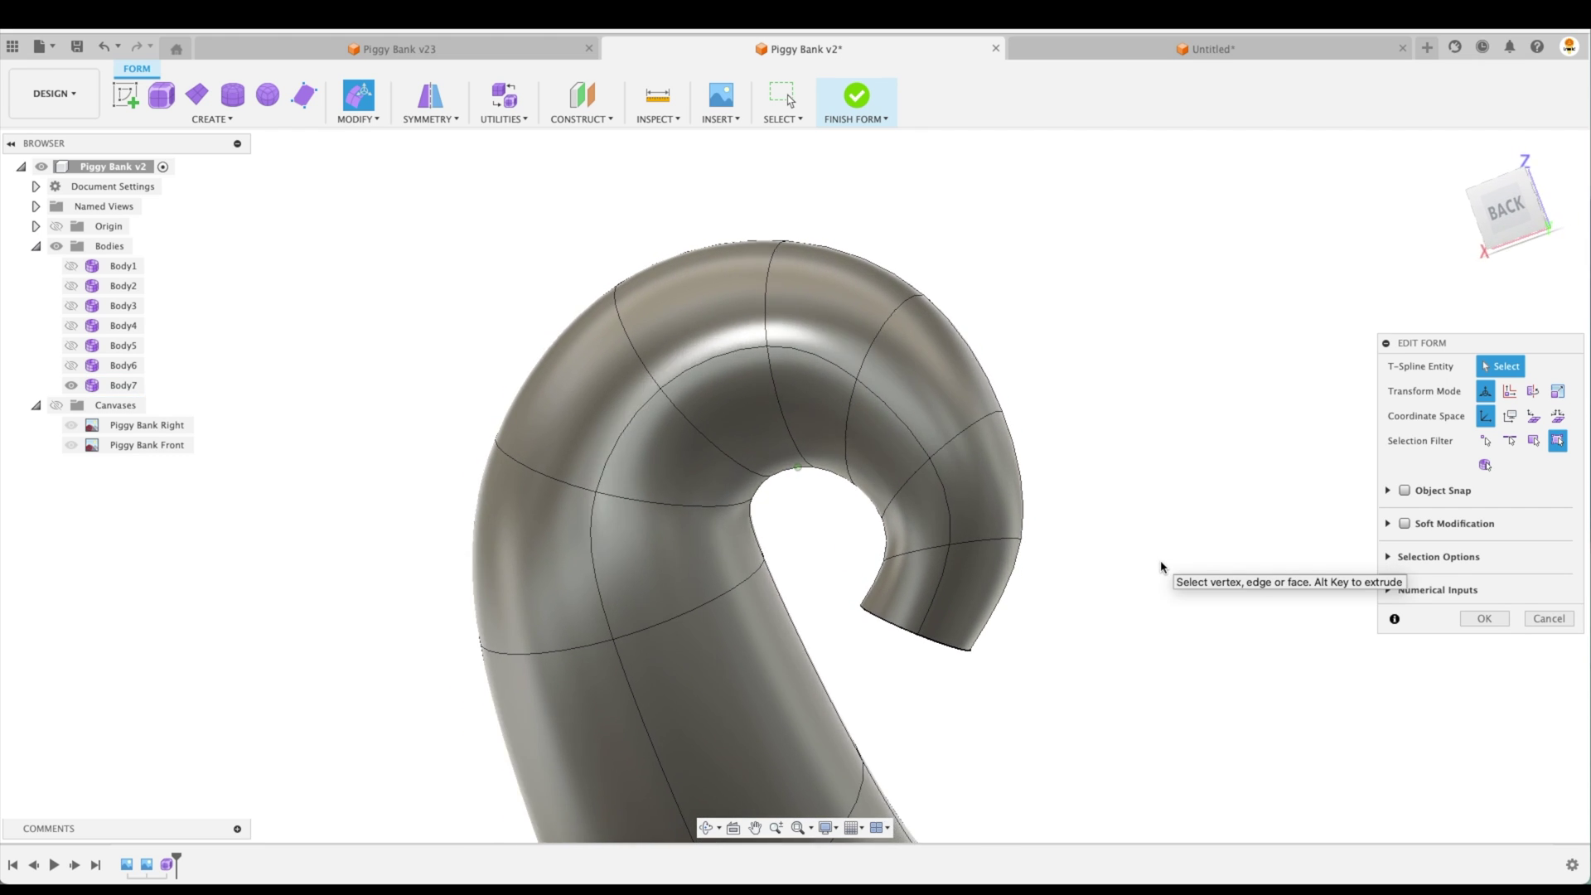
shift+middle_drag(1161, 567, 957, 663)
double_click(953, 627)
drag(864, 629, 803, 611)
drag(870, 603, 878, 586)
shift+middle_drag(994, 600, 981, 646)
drag(914, 499, 897, 502)
Reposition the tip's end loop from the front, shifting it about -0.026 in and 0.028 in, and adjust its tilt.
shift+middle_drag(1007, 571, 1077, 571)
drag(869, 482, 976, 593)
shift+middle_drag(986, 609, 929, 505)
drag(930, 505, 940, 503)
shift+middle_drag(1001, 449, 1006, 469)
drag(1050, 466, 1052, 443)
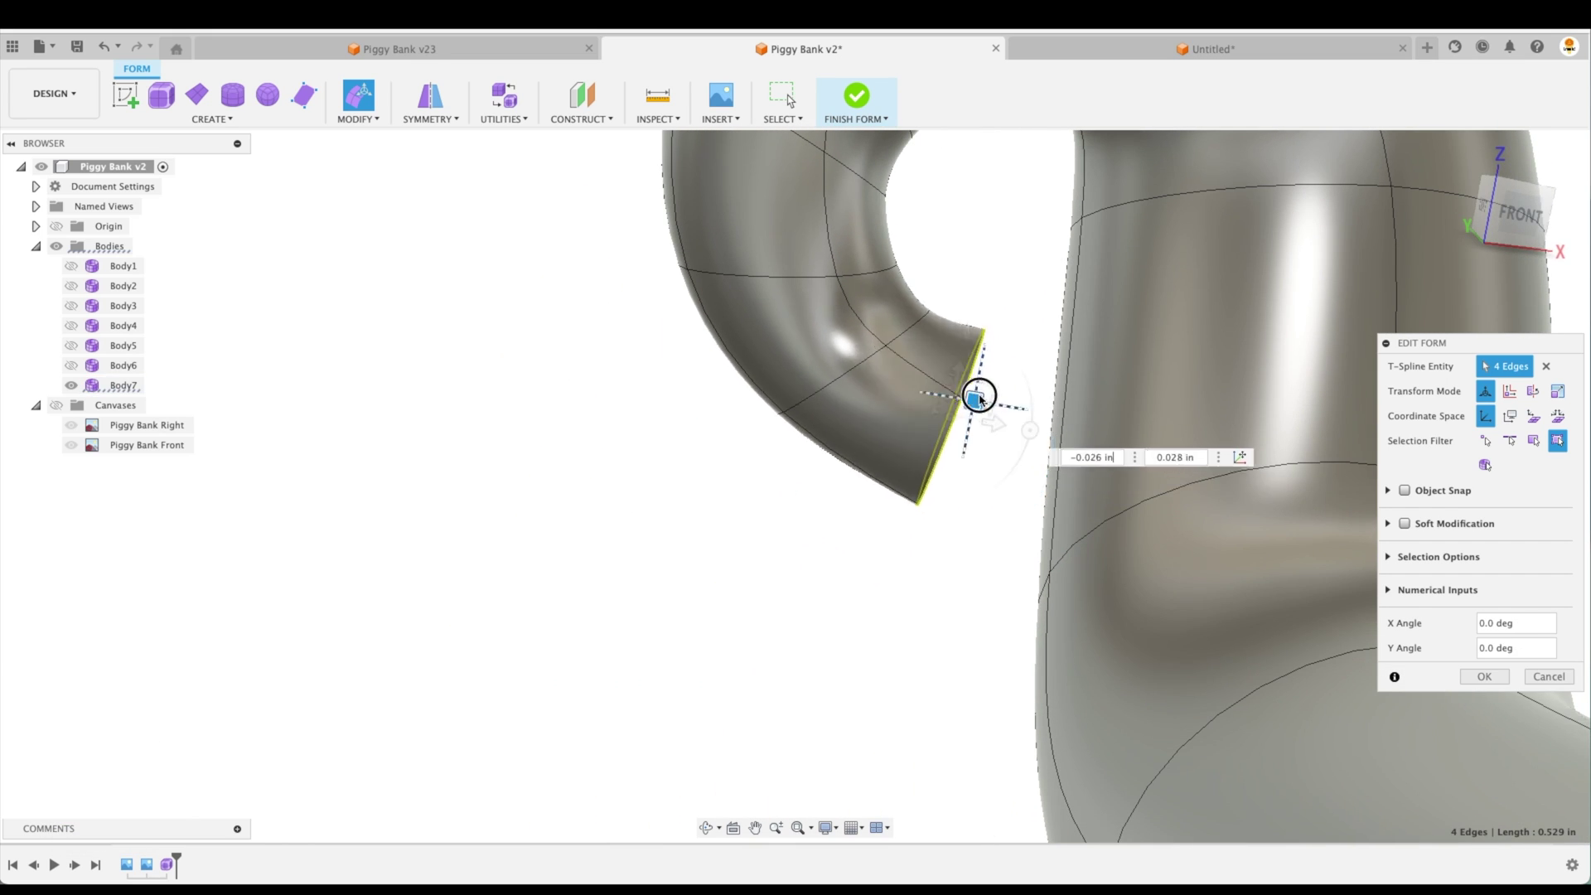
Scale down the tip's end loop and rotate it by -5 degrees.
shift+middle_drag(953, 421, 835, 383)
drag(834, 382, 827, 389)
shift+middle_drag(836, 391, 966, 464)
drag(967, 433, 968, 433)
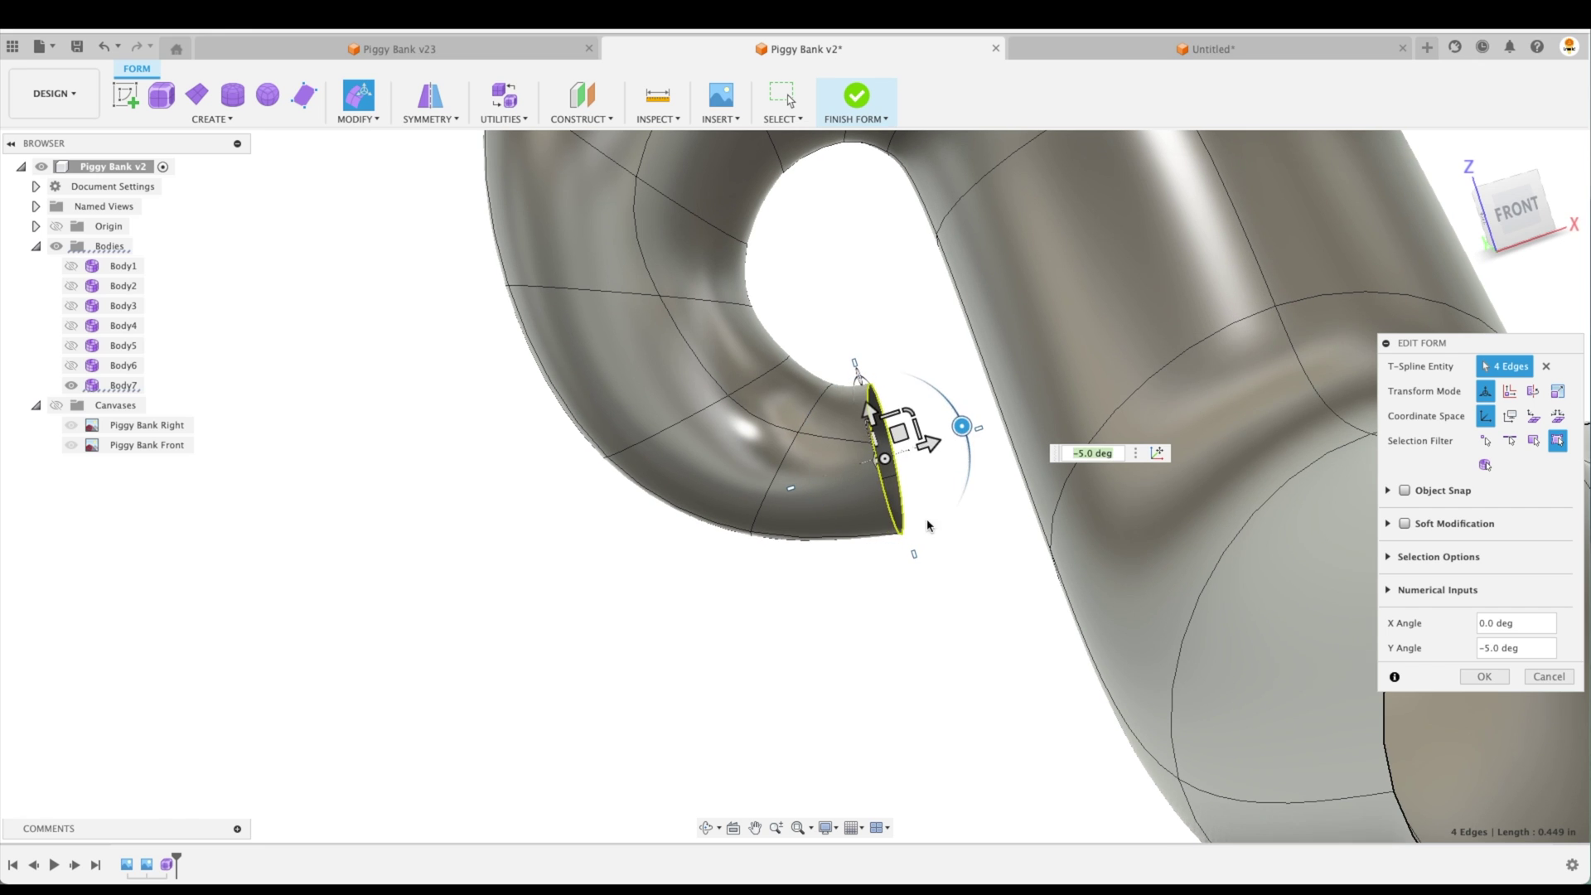
Extrude the tip's end loop upward behind the curl, scale it down, and shift it about -0.046 in and 0.011 in.
drag(926, 515, 1036, 333)
drag(985, 386, 983, 389)
shift+middle_drag(983, 398, 986, 547)
drag(760, 381, 803, 380)
shift+middle_drag(861, 269, 1018, 687)
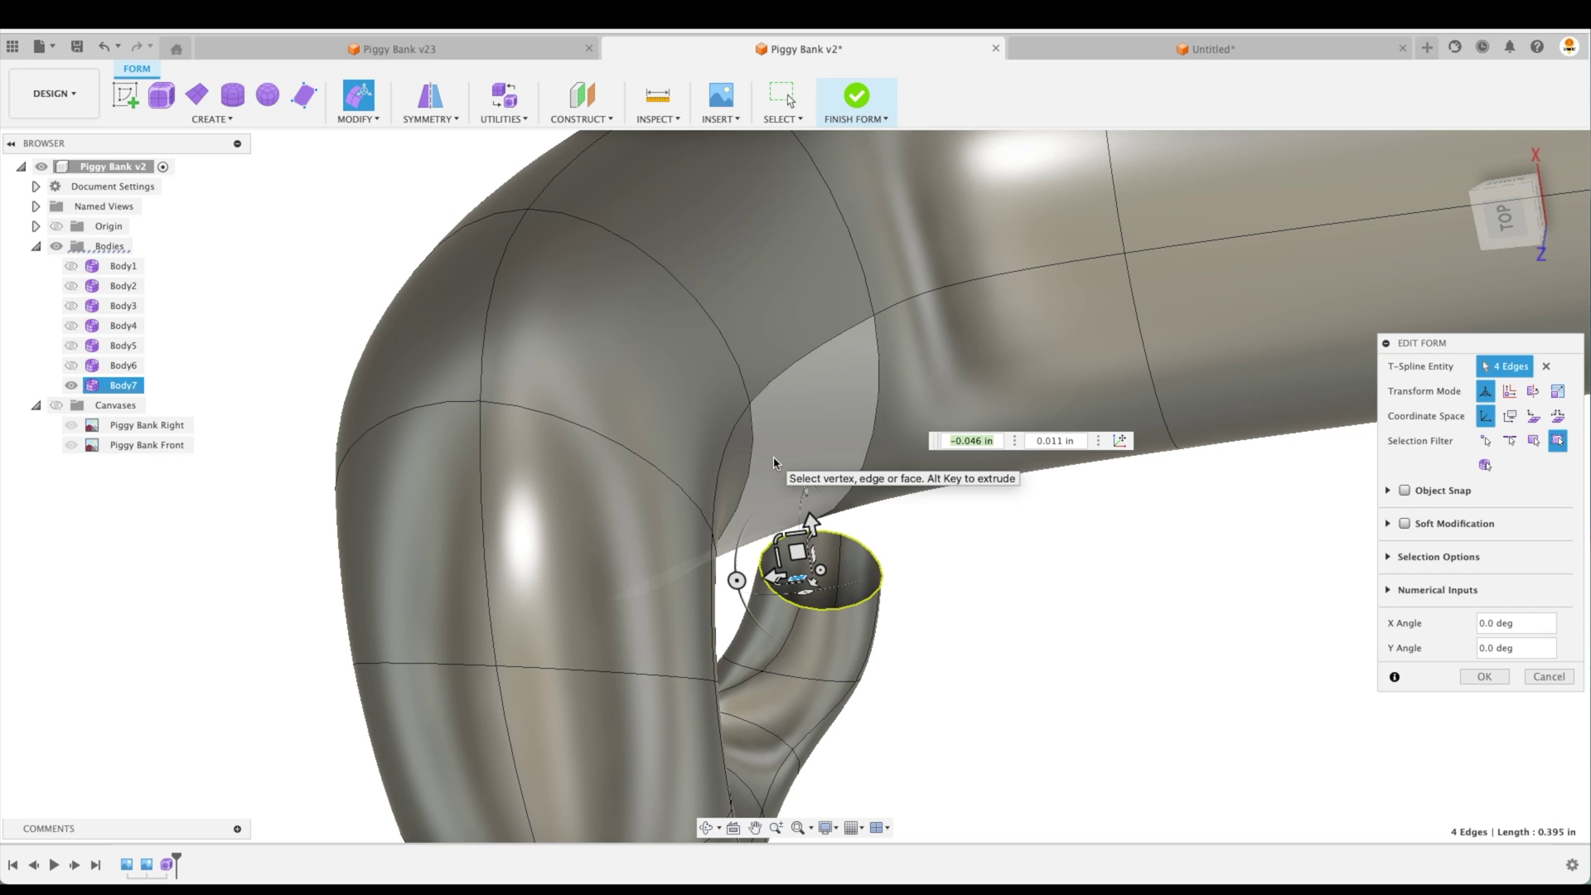
Shift the tip's end loop sideways, away from the curl's inner side.
mouse_move(774, 463)
shift+middle_down()
mouse_move(898, 638)
mouse_move(883, 678)
mouse_move(769, 741)
shift+middle_up()
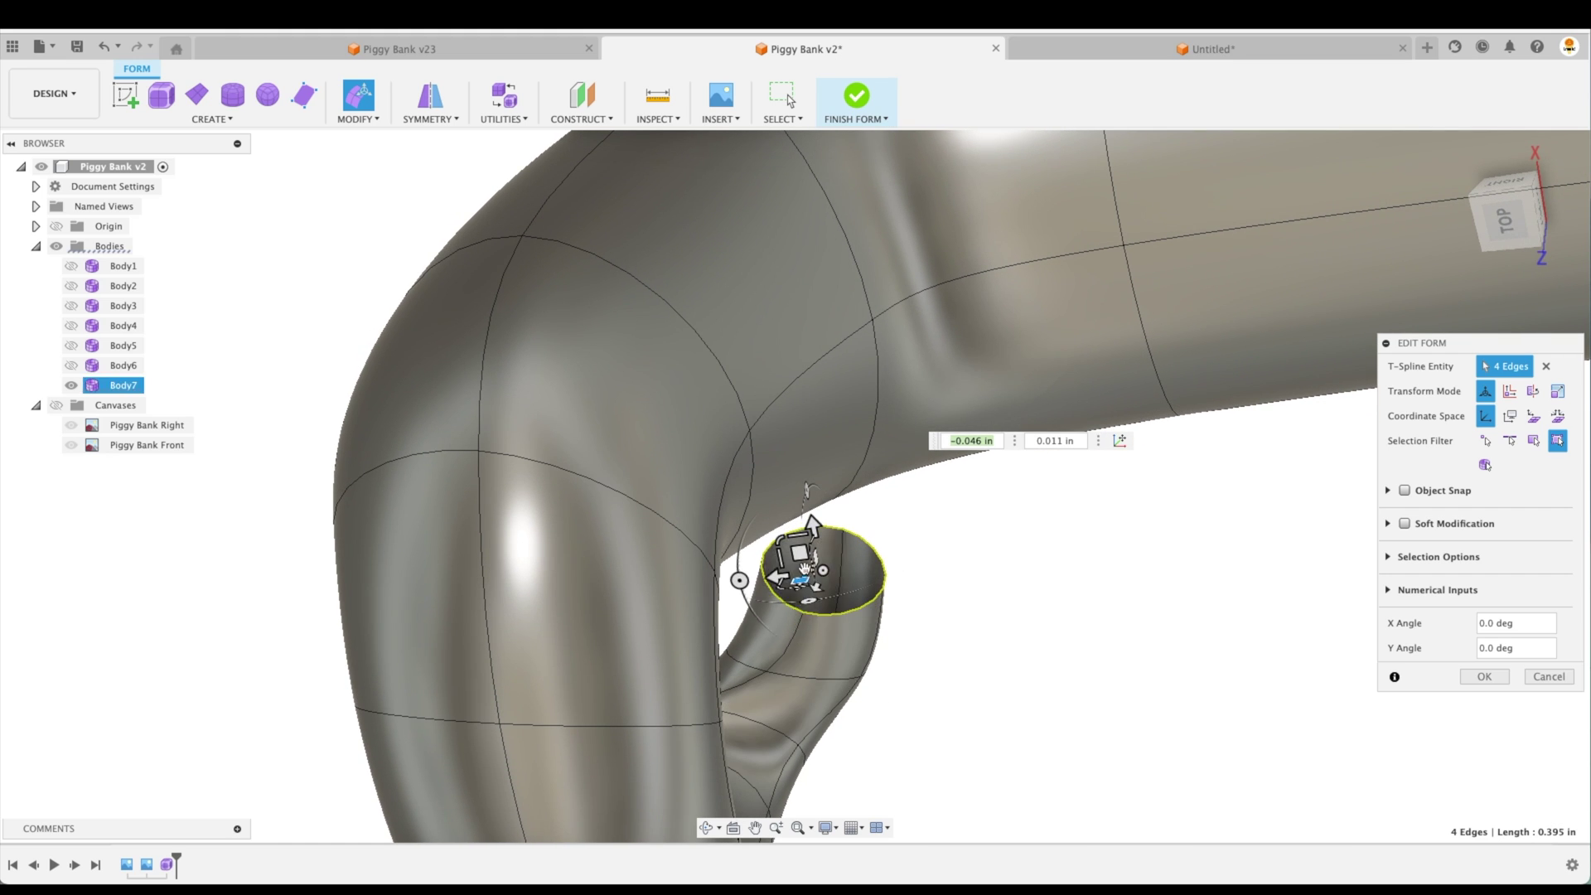
shift+middle_drag(799, 540, 792, 523)
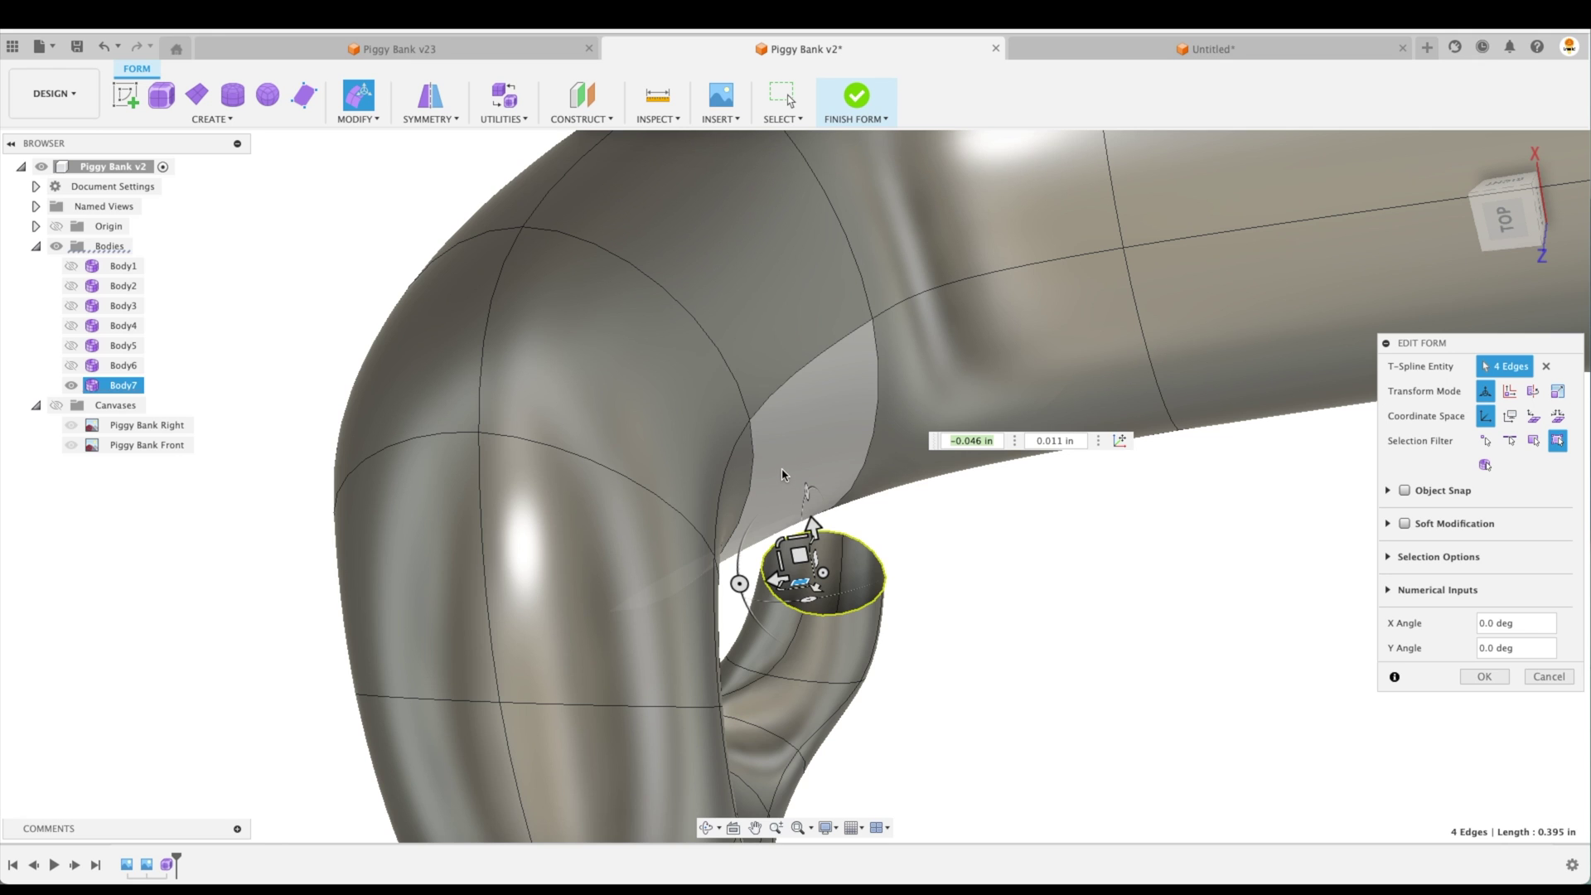
shift+middle_drag(785, 473, 822, 540)
drag(816, 534, 878, 538)
shift+middle_drag(878, 539, 969, 695)
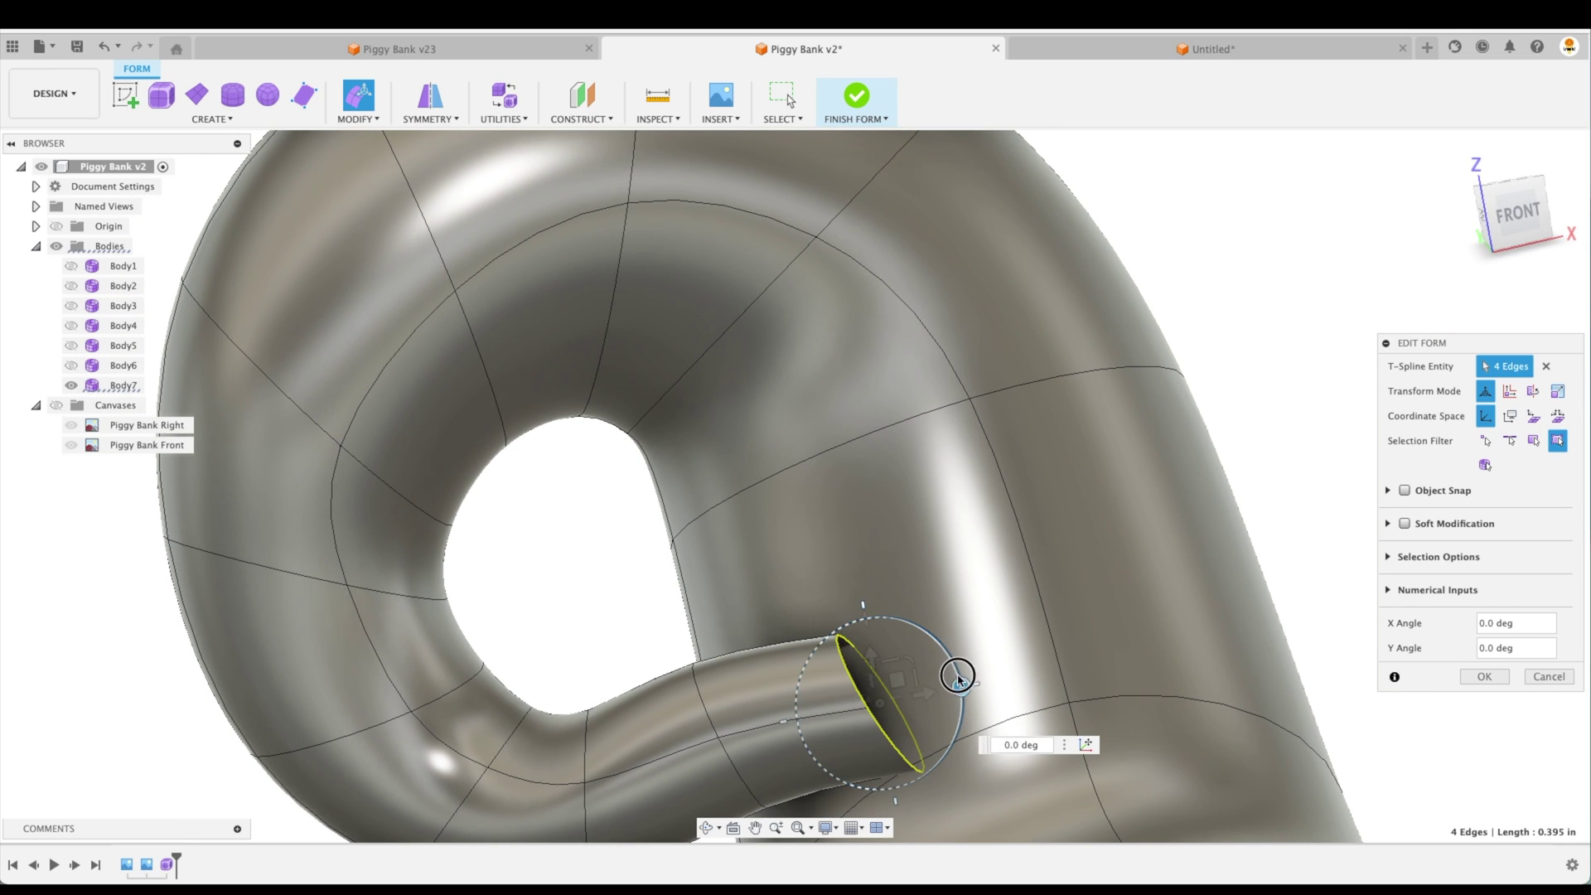
Extrude the tip's end loop upward along the curl, rotate it -30 degrees about Y, and scale it to about 0.922.
drag(882, 682, 772, 576)
shift+middle_drag(828, 676, 838, 608)
scroll(838, 608, down, 3)
drag(824, 547, 840, 520)
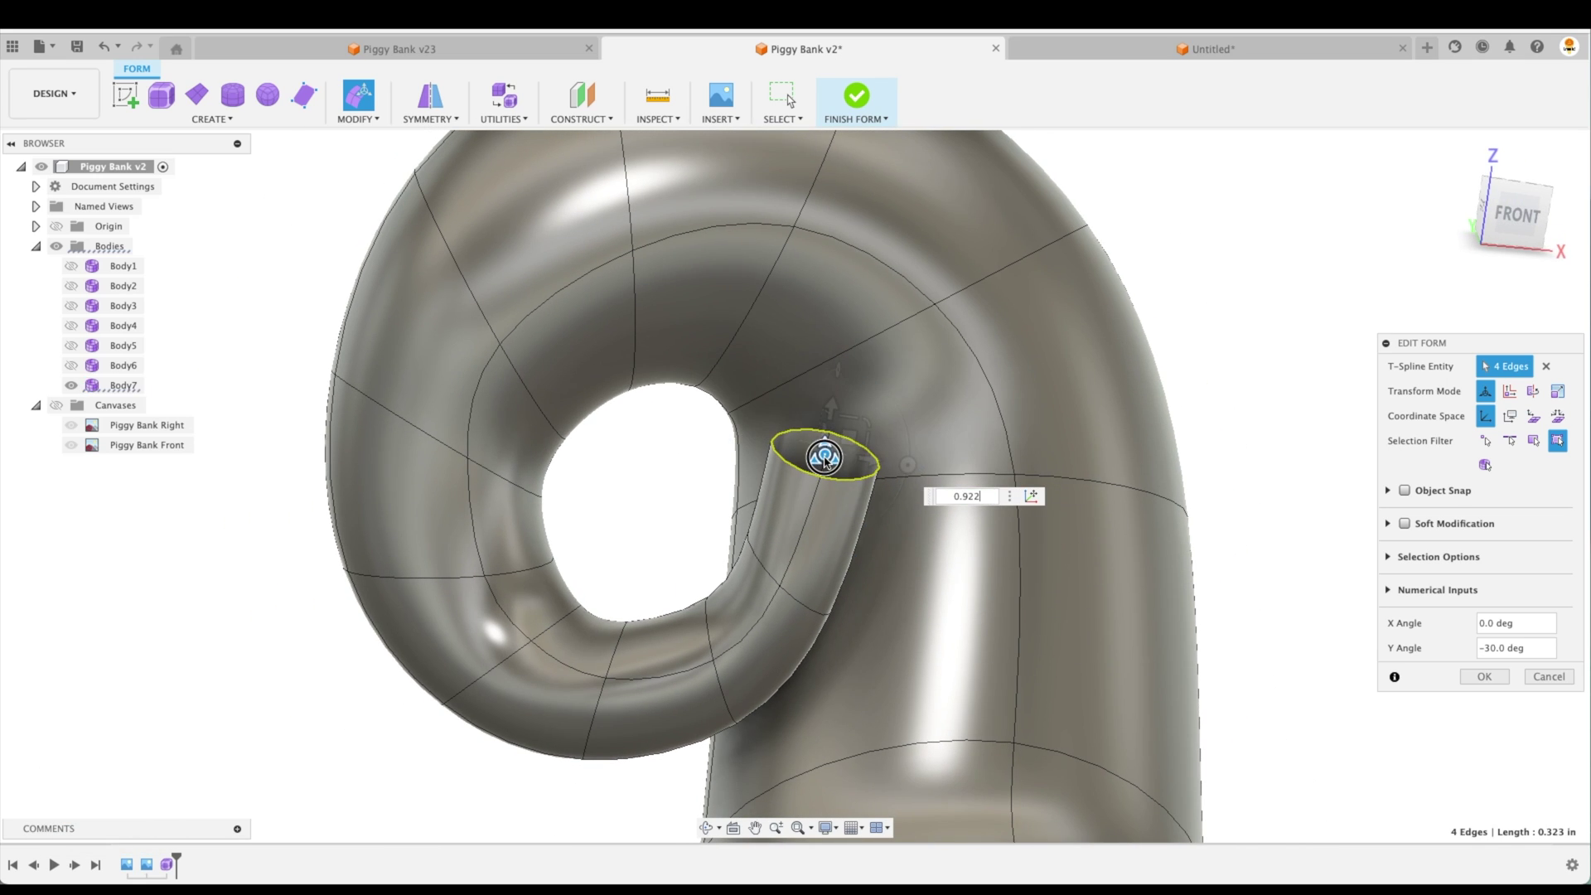
shift+middle_drag(825, 461, 1232, 707)
click(1234, 705)
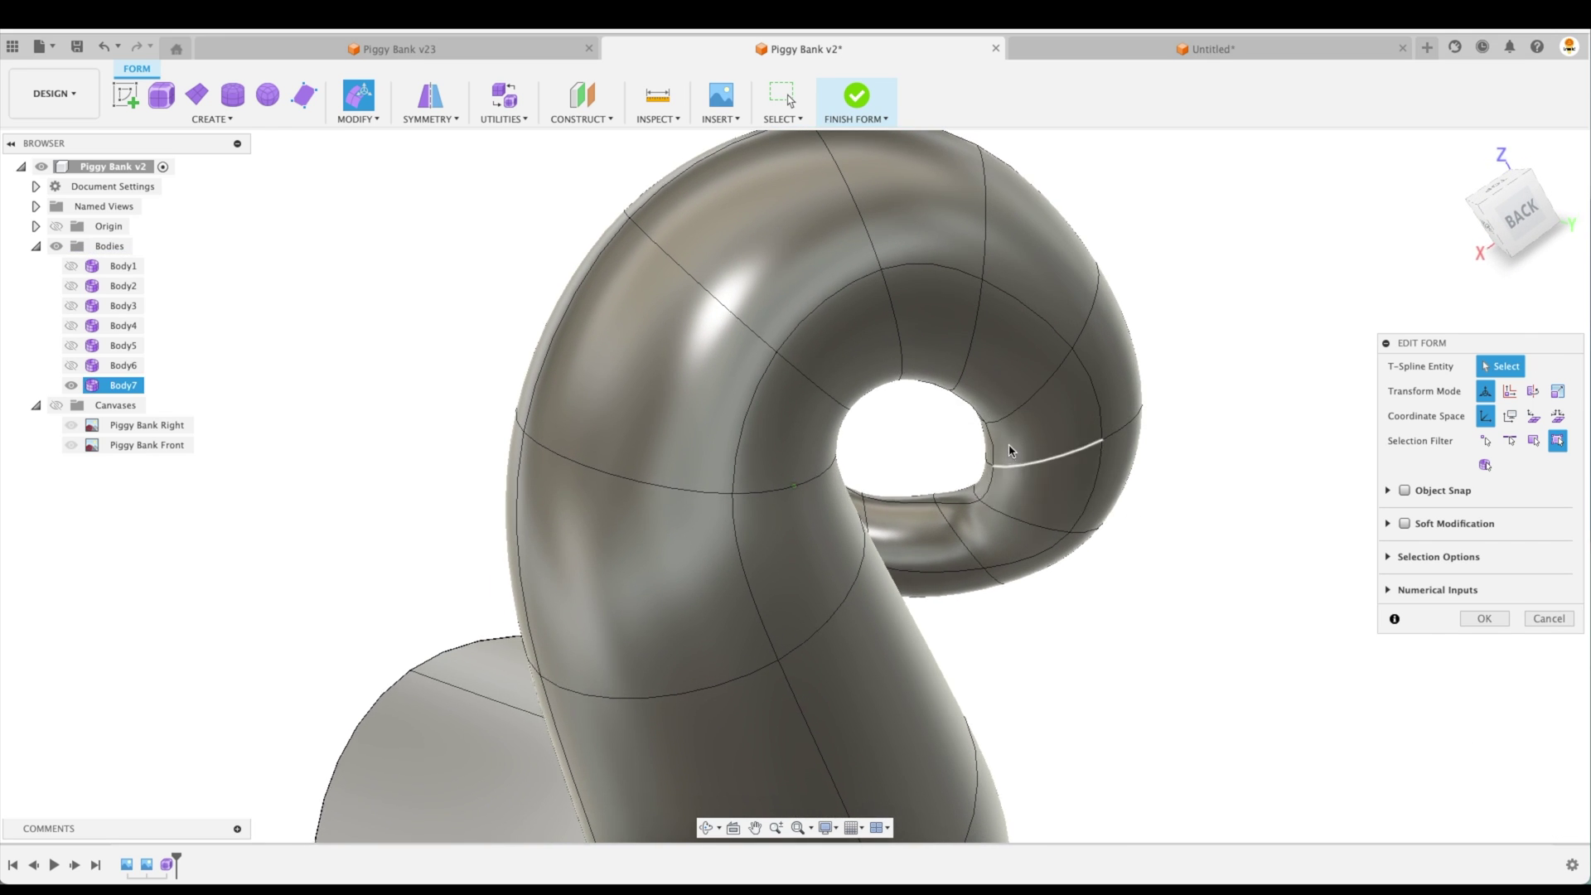
Adjust the position and tilt of the edge loop near the tip, working from the back and front of the curl.
shift+middle_drag(1009, 451, 965, 513)
shift+middle_drag(1018, 558, 788, 568)
double_click(828, 601)
drag(788, 557, 810, 563)
shift+middle_drag(810, 571, 952, 610)
drag(978, 635, 994, 433)
shift+middle_drag(1003, 447, 977, 564)
drag(887, 534, 883, 540)
shift+middle_drag(952, 542, 965, 431)
Extrude the tip's end loop upward across the front of the curl and angle it toward the curl's outer side.
alt+drag(930, 452, 965, 277)
mouse_move(1069, 439)
shift+middle_down()
mouse_move(1160, 533)
mouse_move(1129, 494)
mouse_move(1040, 448)
shift+middle_up()
drag(919, 412, 821, 421)
Nudge the edge loops where the tip leaves the bottom of the curl, shifting one about 0.009 in and 0.025 in.
shift+middle_drag(932, 619, 934, 594)
shift+middle_drag(969, 646, 977, 660)
double_click(953, 677)
drag(1004, 625, 1004, 617)
scroll(1006, 787, down, 2)
middle_drag(1006, 787, 976, 609)
double_click(918, 597)
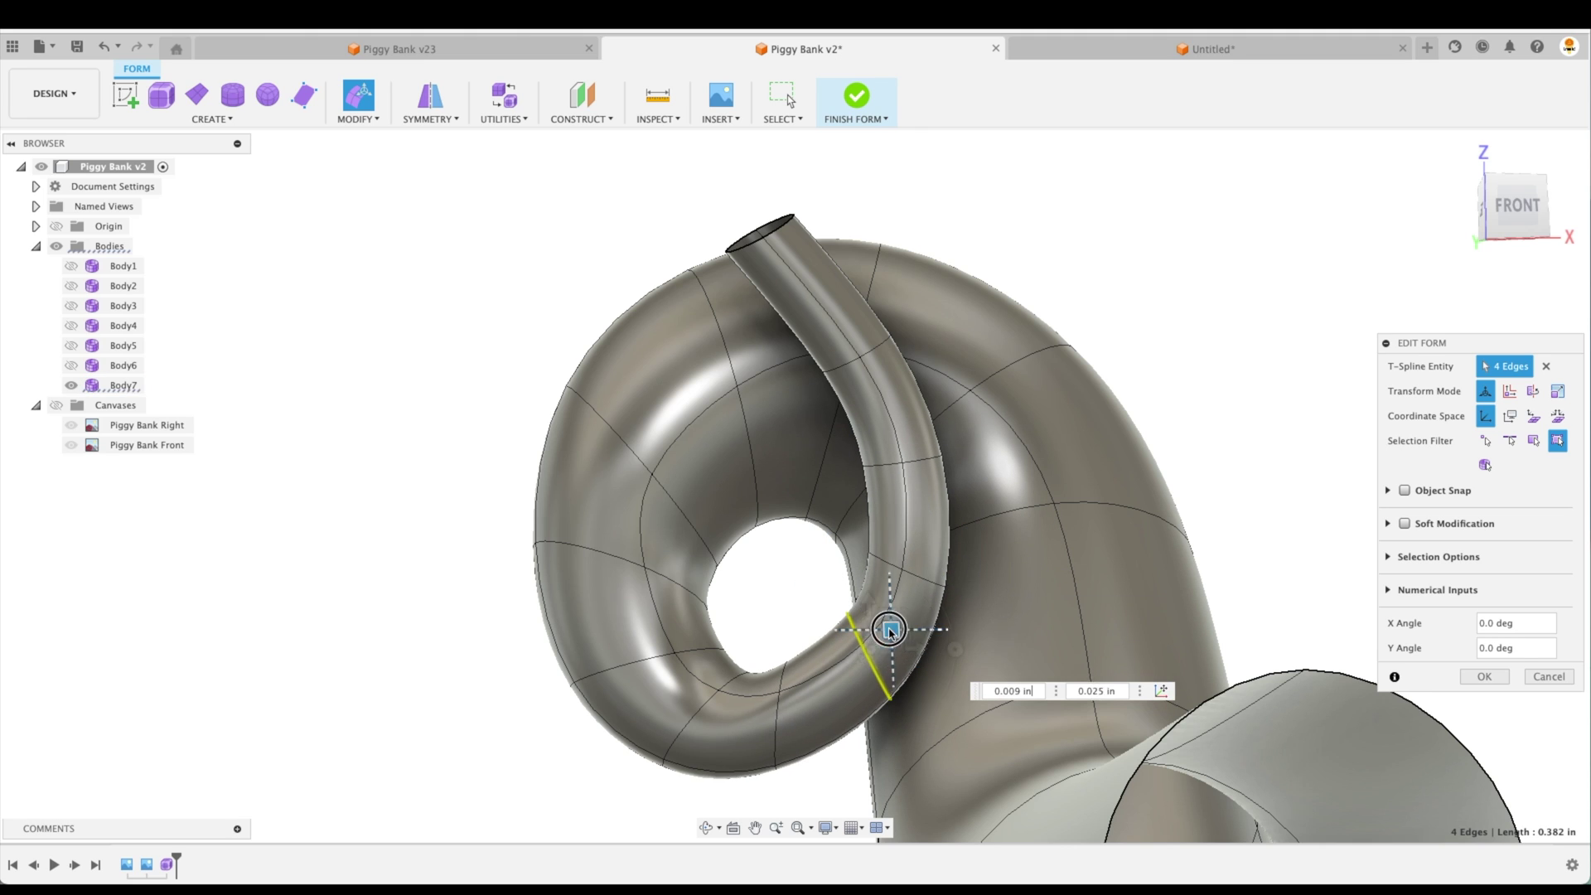
drag(877, 713, 870, 710)
Shift the curl's outer edge loops, the lower by about -0.008 in and 0.016 in, the upper by about -0.008 in and 0.028 in.
shift+middle_drag(870, 711, 811, 717)
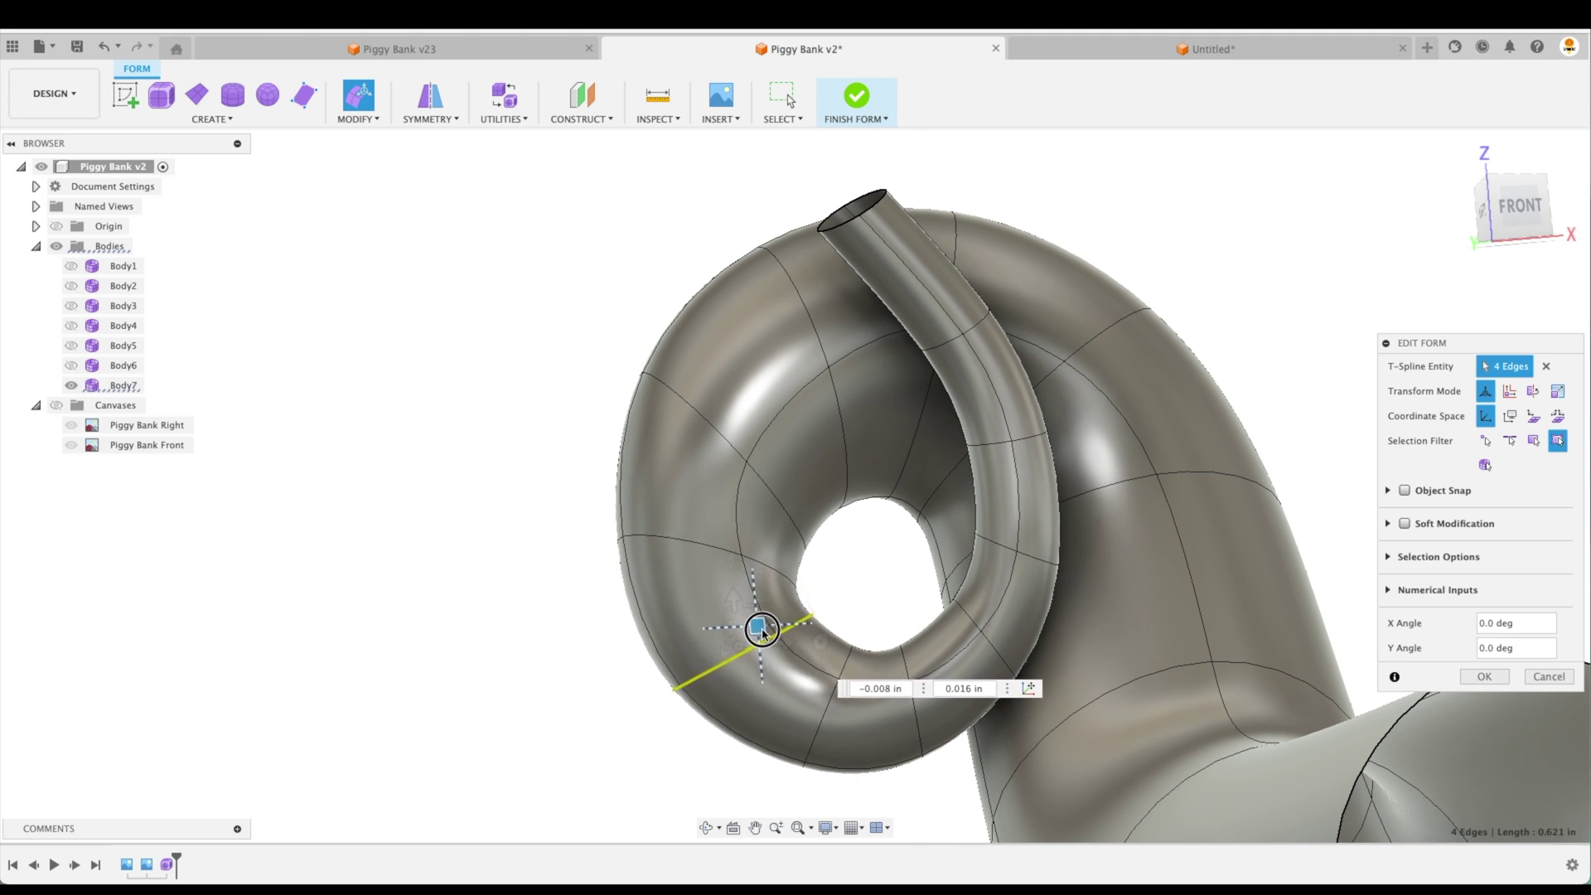
drag(761, 633, 761, 634)
shift+middle_drag(761, 582, 760, 570)
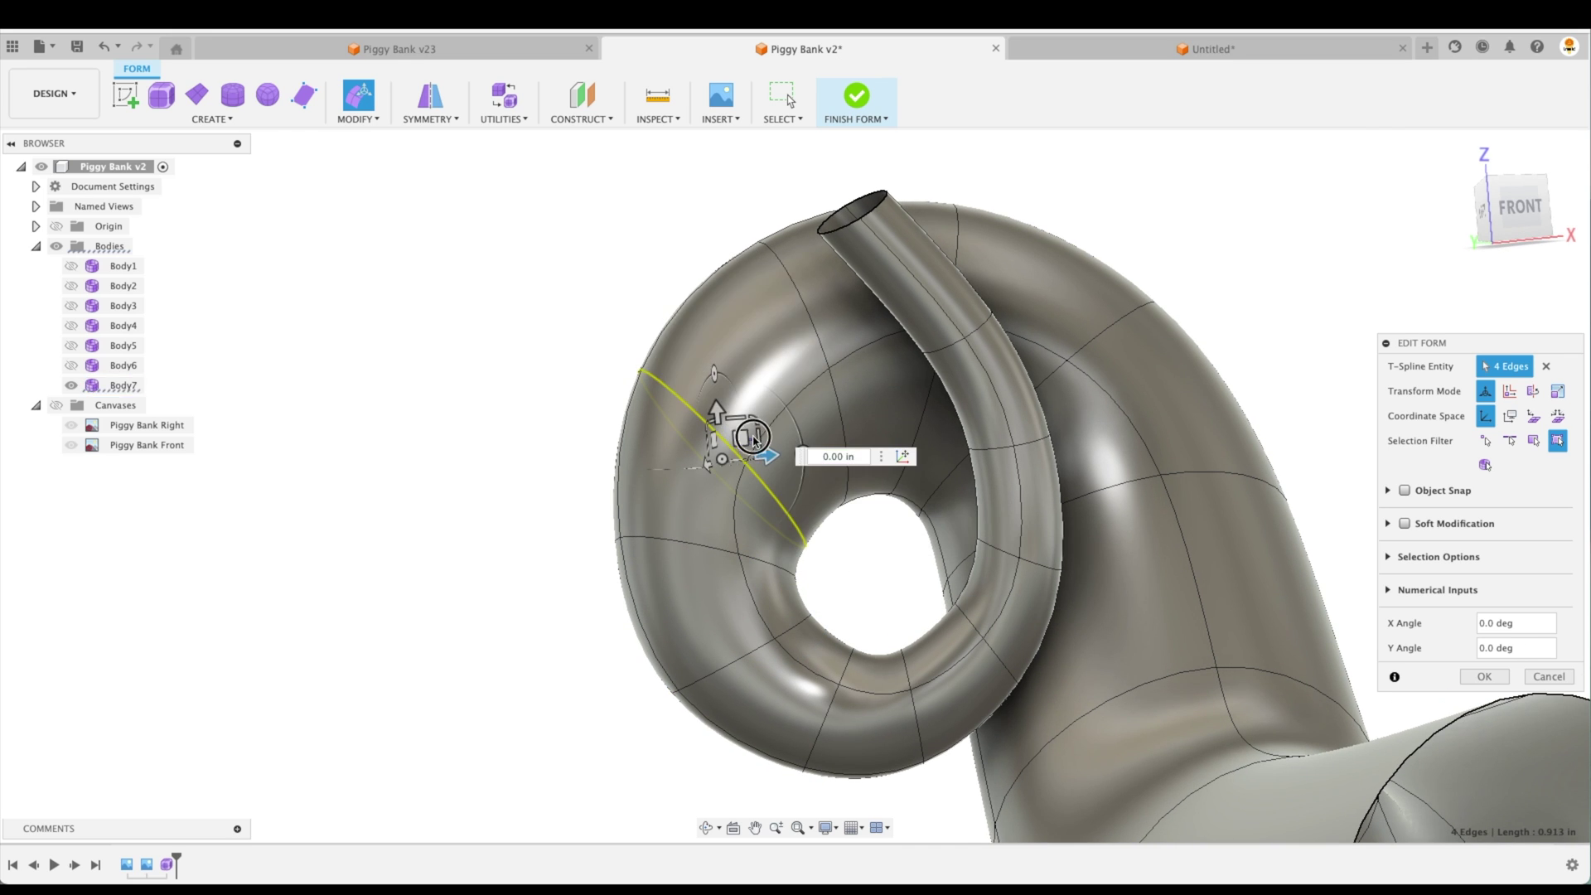
click(764, 482)
drag(753, 418, 732, 414)
shift+middle_drag(890, 657, 883, 656)
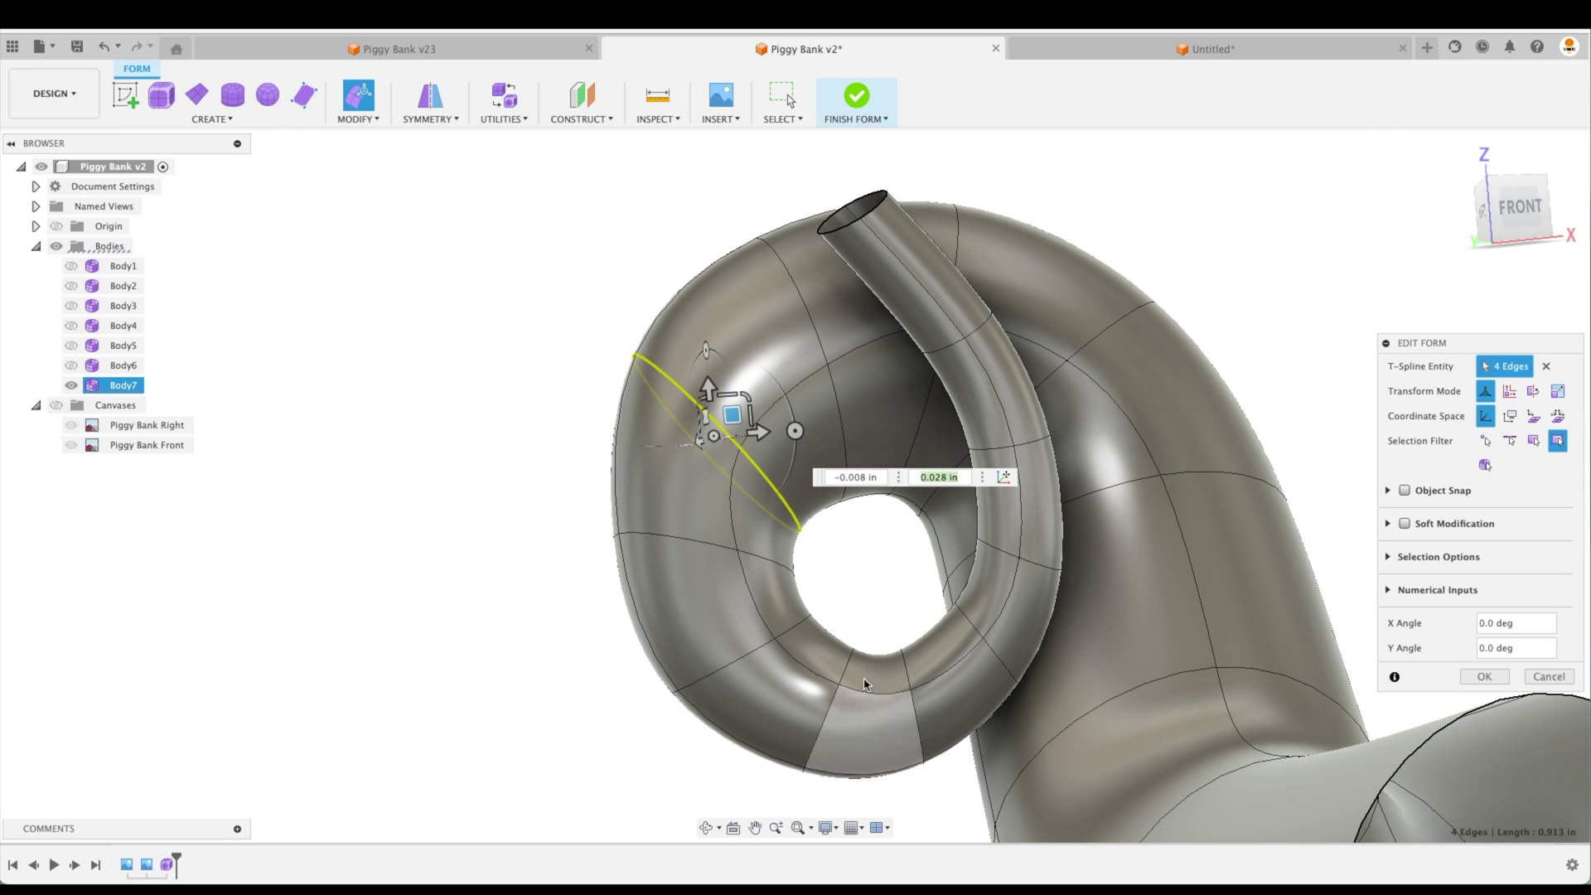
drag(833, 695, 832, 693)
Select another edge loop along the tail from a straight view and nudge it slightly to smooth the shape.
scroll(911, 571, down, 5)
shift+middle_drag(1246, 532, 1168, 465)
click(1129, 378)
click(1493, 218)
double_click(981, 431)
scroll(1036, 431, up, 4)
mouse_move(940, 430)
mouse_down()
mouse_move(967, 450)
mouse_move(941, 425)
mouse_up()
scroll(942, 435, up, 1)
click(1106, 390)
Extrude the tip's end loop by about -0.259 in and 0.193 in beyond the curl, then adjust its placement.
shift+middle_drag(1106, 389, 961, 476)
double_click(846, 466)
middle_drag(846, 466, 856, 509)
alt+drag(849, 498, 731, 329)
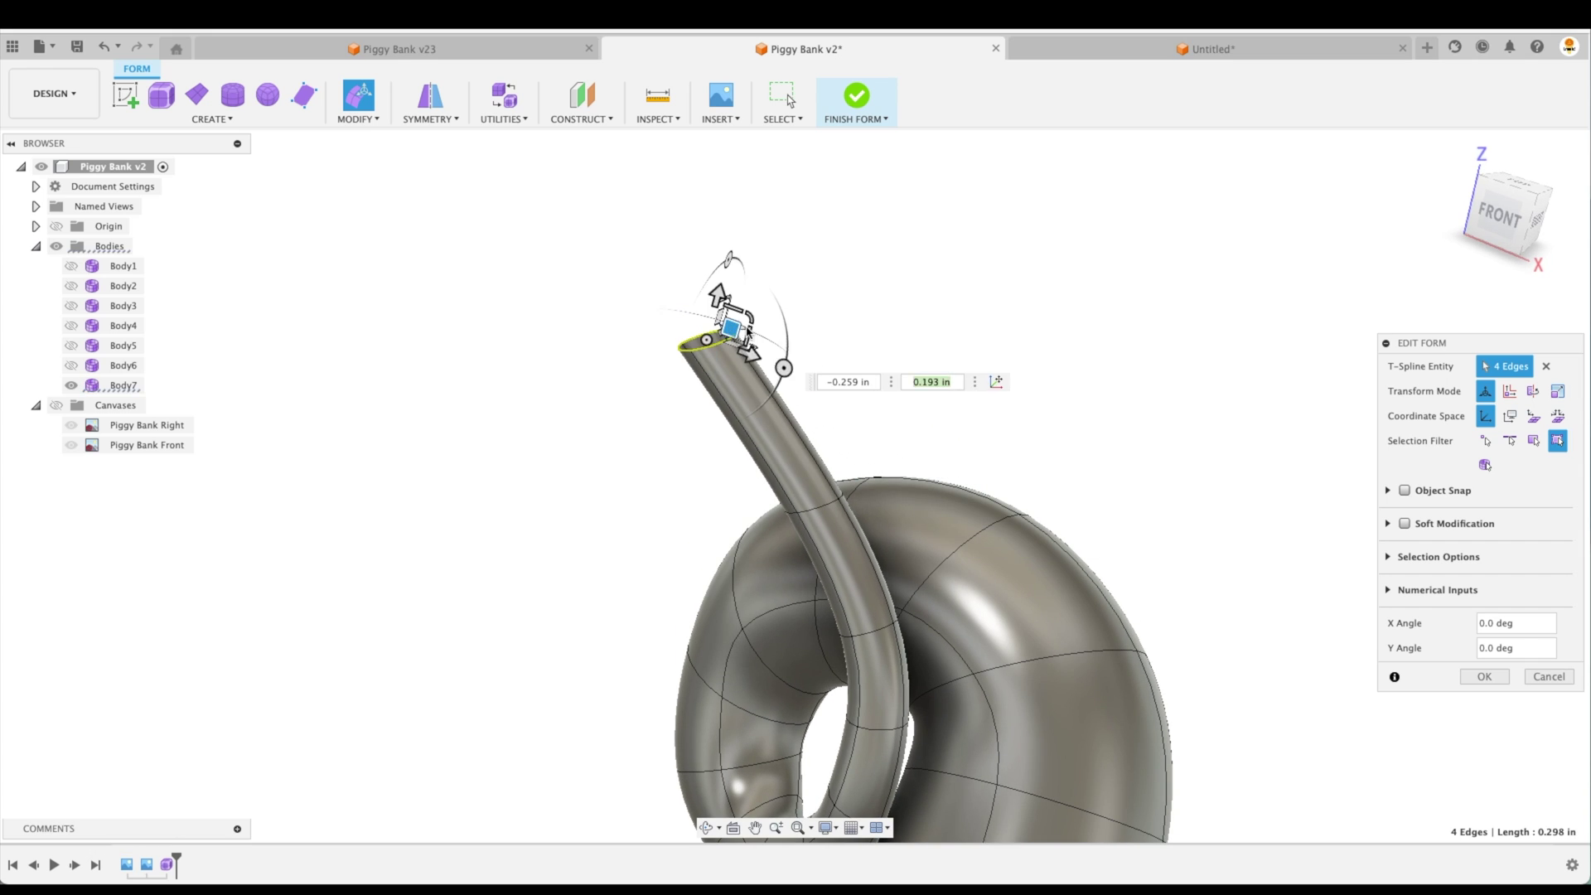
shift+middle_drag(1027, 348, 1004, 351)
drag(720, 349, 709, 354)
mouse_move(998, 357)
shift+middle_down()
mouse_move(1033, 356)
mouse_move(1015, 355)
shift+middle_up()
Select the edge loop below the tip's end and adjust its position to smooth the bend.
double_click(885, 534)
shift+middle_drag(927, 541, 899, 567)
drag(829, 534, 830, 549)
shift+middle_drag(1028, 423, 1143, 419)
click(1143, 420)
Toggle the visibility of Body1 to check how the tail tip sits relative to the pig's body.
click(71, 266)
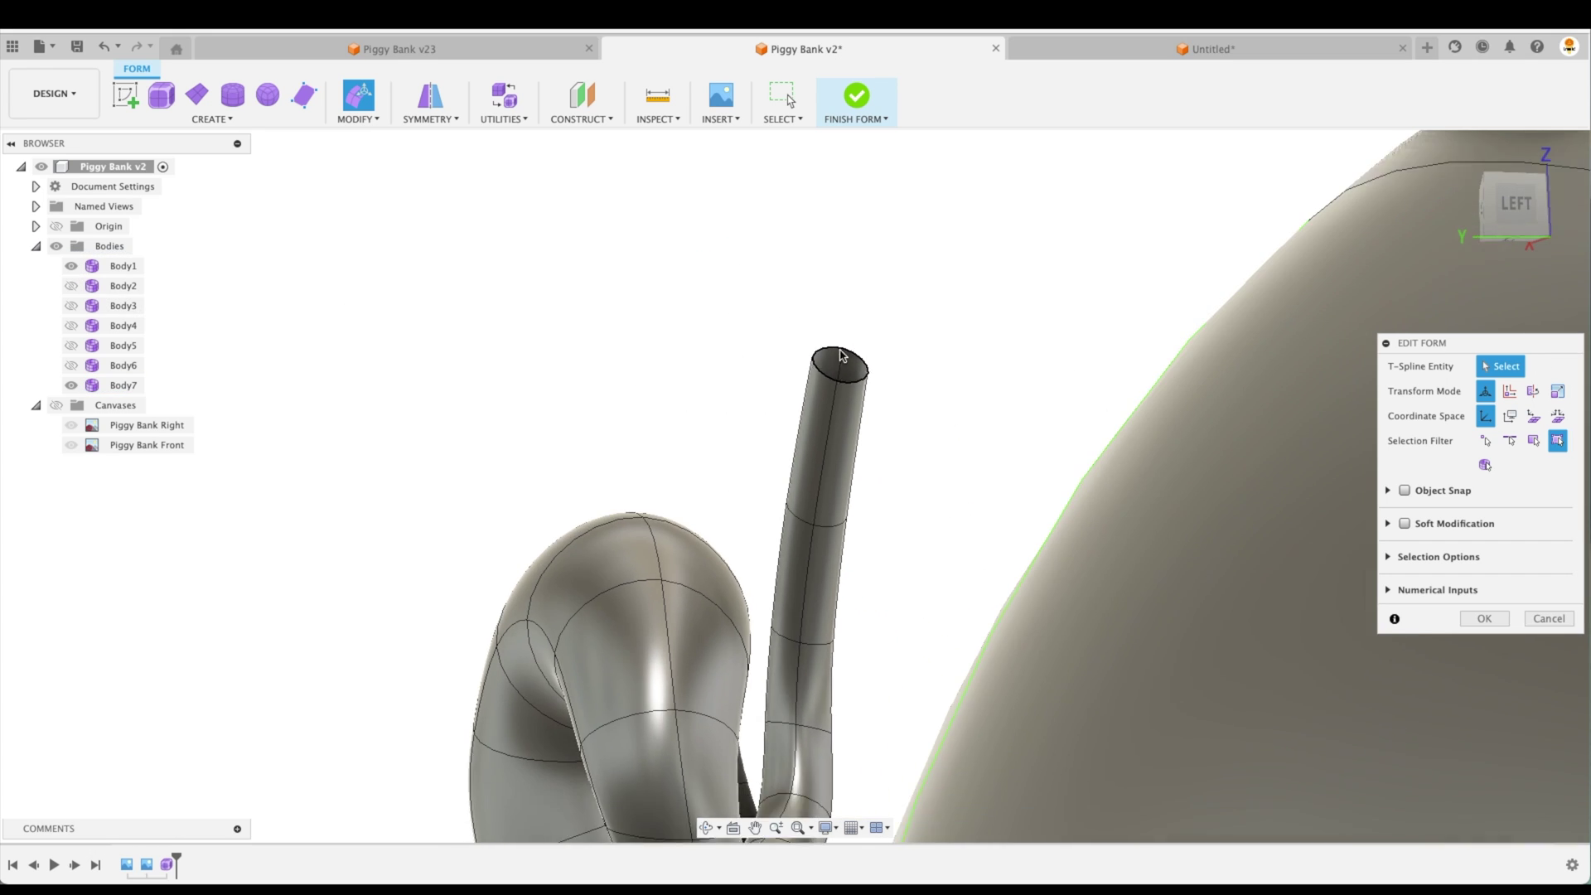
shift+middle_drag(866, 348, 930, 302)
click(72, 266)
click(71, 266)
shift+middle_drag(396, 515, 459, 352)
click(71, 266)
shift+middle_drag(746, 357, 911, 632)
Select an edge on the back of the curl and adjust its position slightly.
click(658, 575)
scroll(700, 617, up, 5)
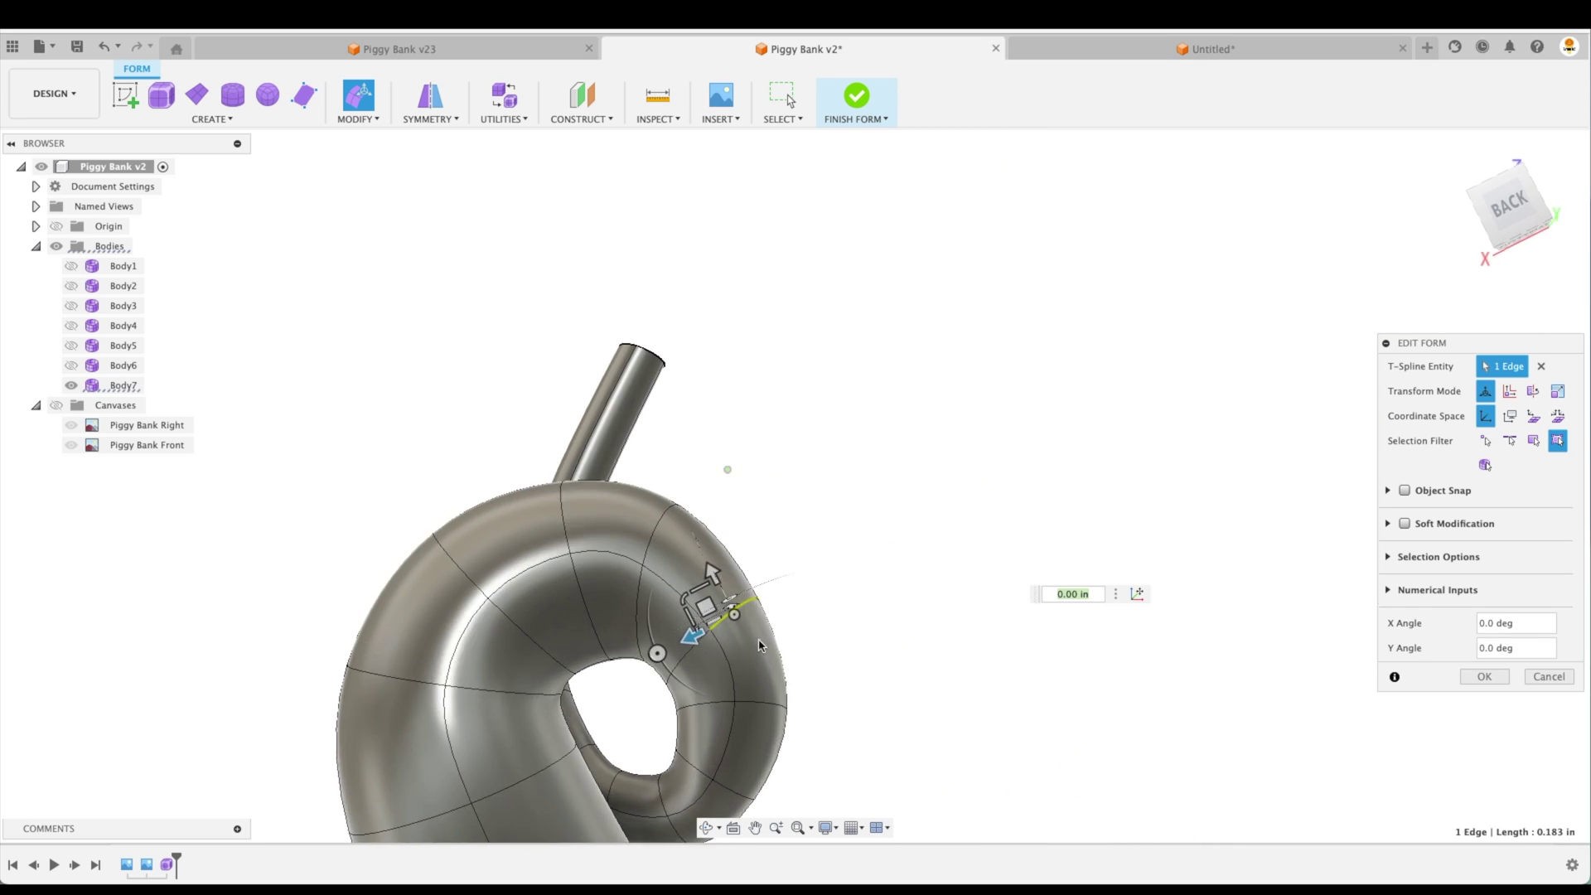
drag(714, 614, 712, 612)
drag(663, 652, 659, 633)
shift+middle_drag(895, 646, 1085, 439)
click(1085, 439)
Rotate the edge loop partway along the tail's tip by -5 degrees about X and finish editing the form.
click(626, 500)
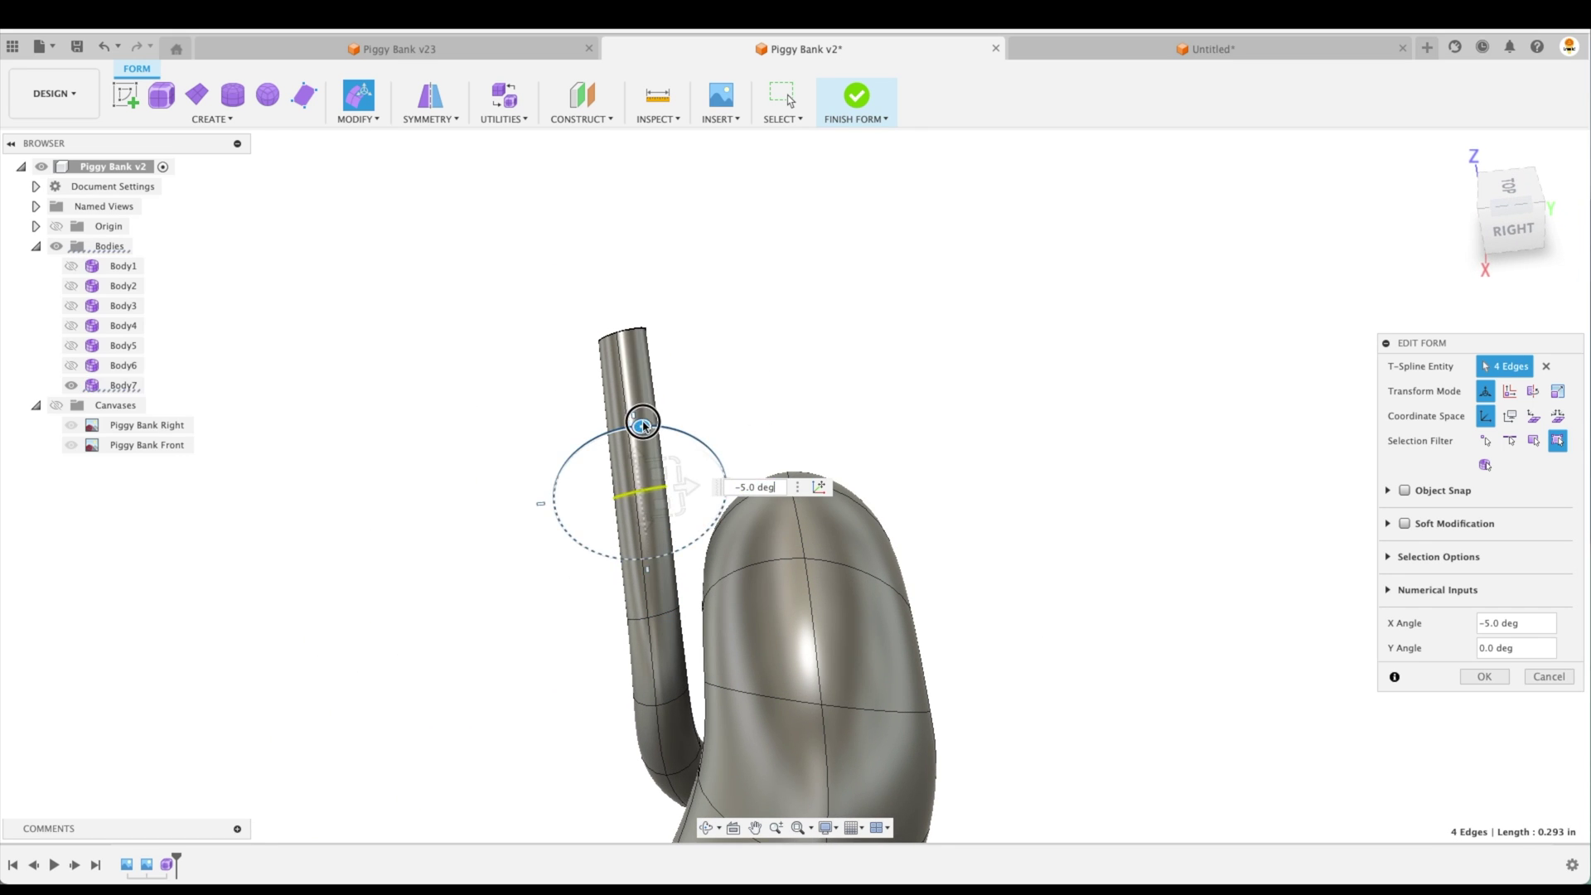
click(1358, 617)
shift+middle_drag(1442, 640, 1425, 639)
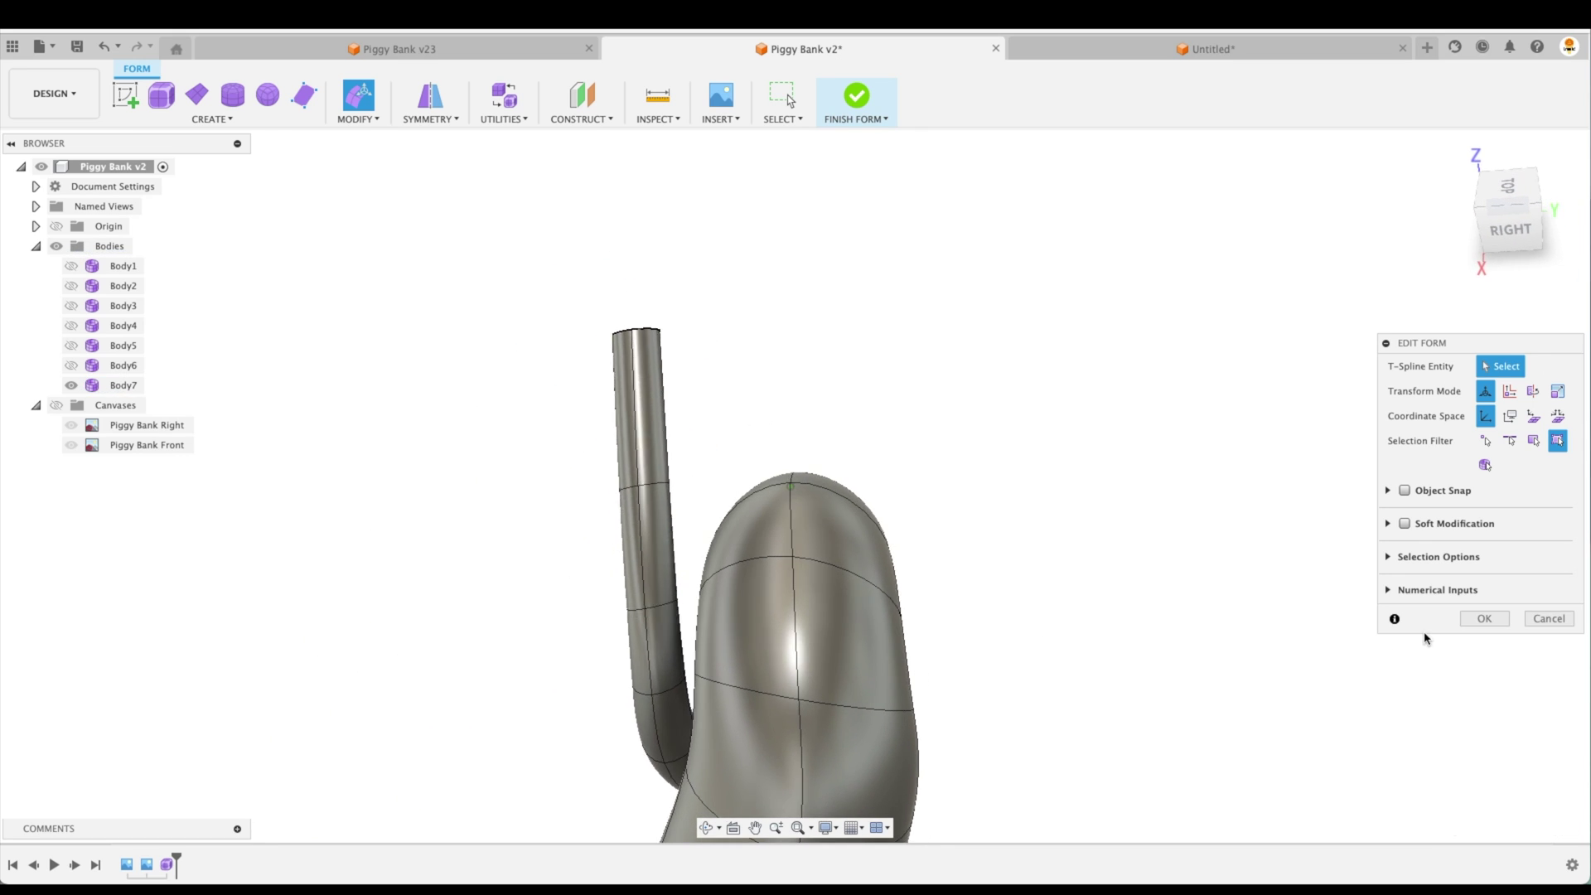
click(1482, 619)
Fill the hole at the tail's wide base using the Reduced Star mode with Keep Creases enabled.
shift+middle_drag(1360, 558, 1220, 537)
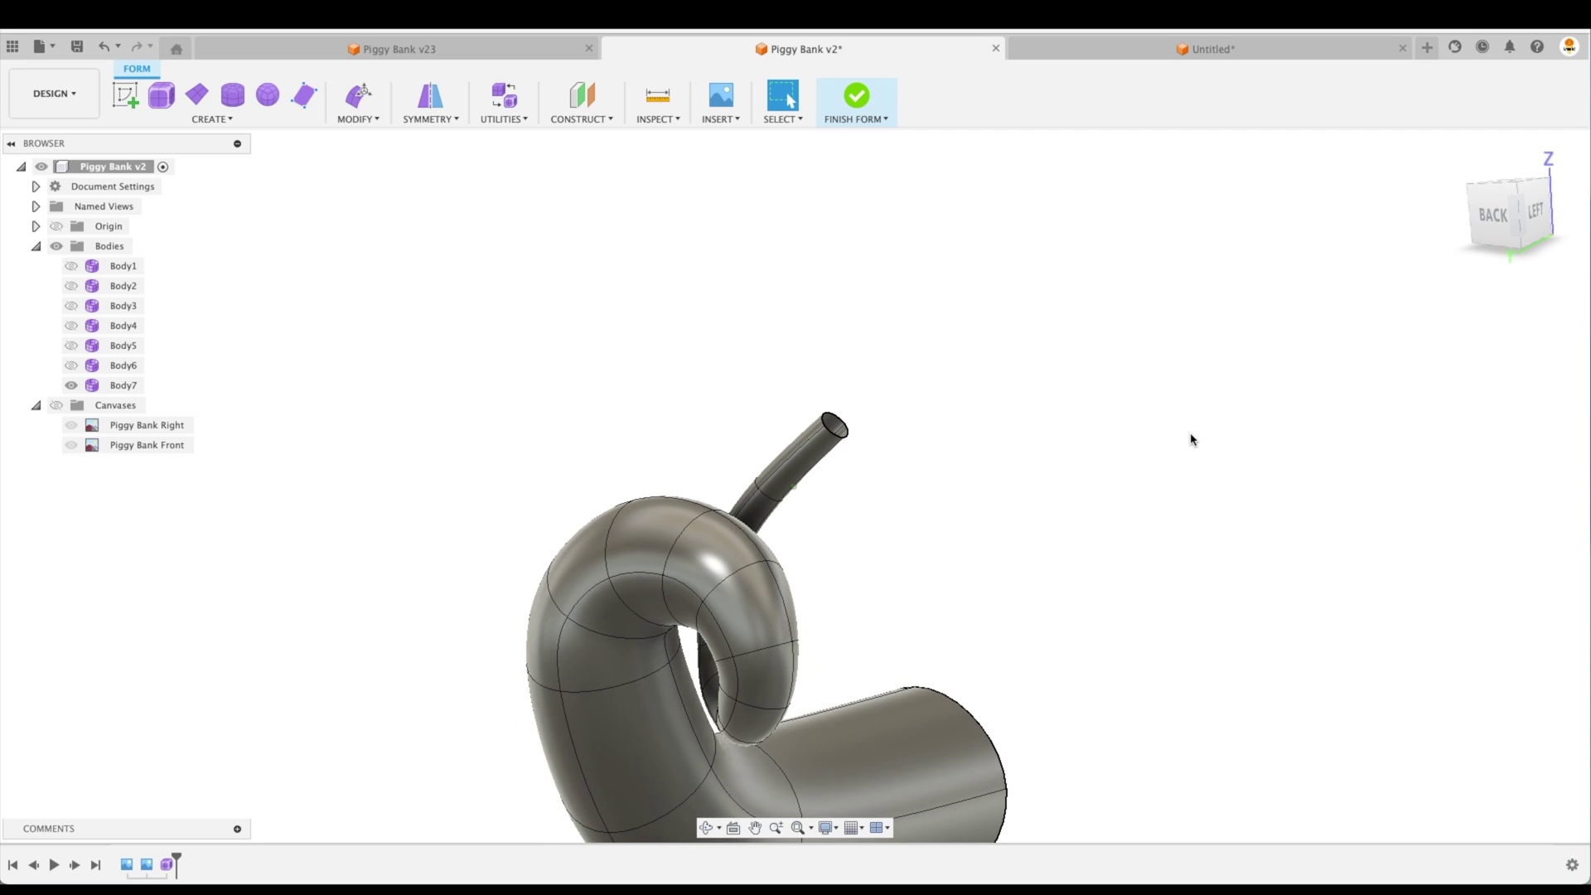
shift+middle_drag(1191, 439, 627, 468)
shift+middle_drag(662, 402, 914, 705)
shift+middle_drag(944, 553, 745, 589)
shift+middle_drag(695, 378, 617, 362)
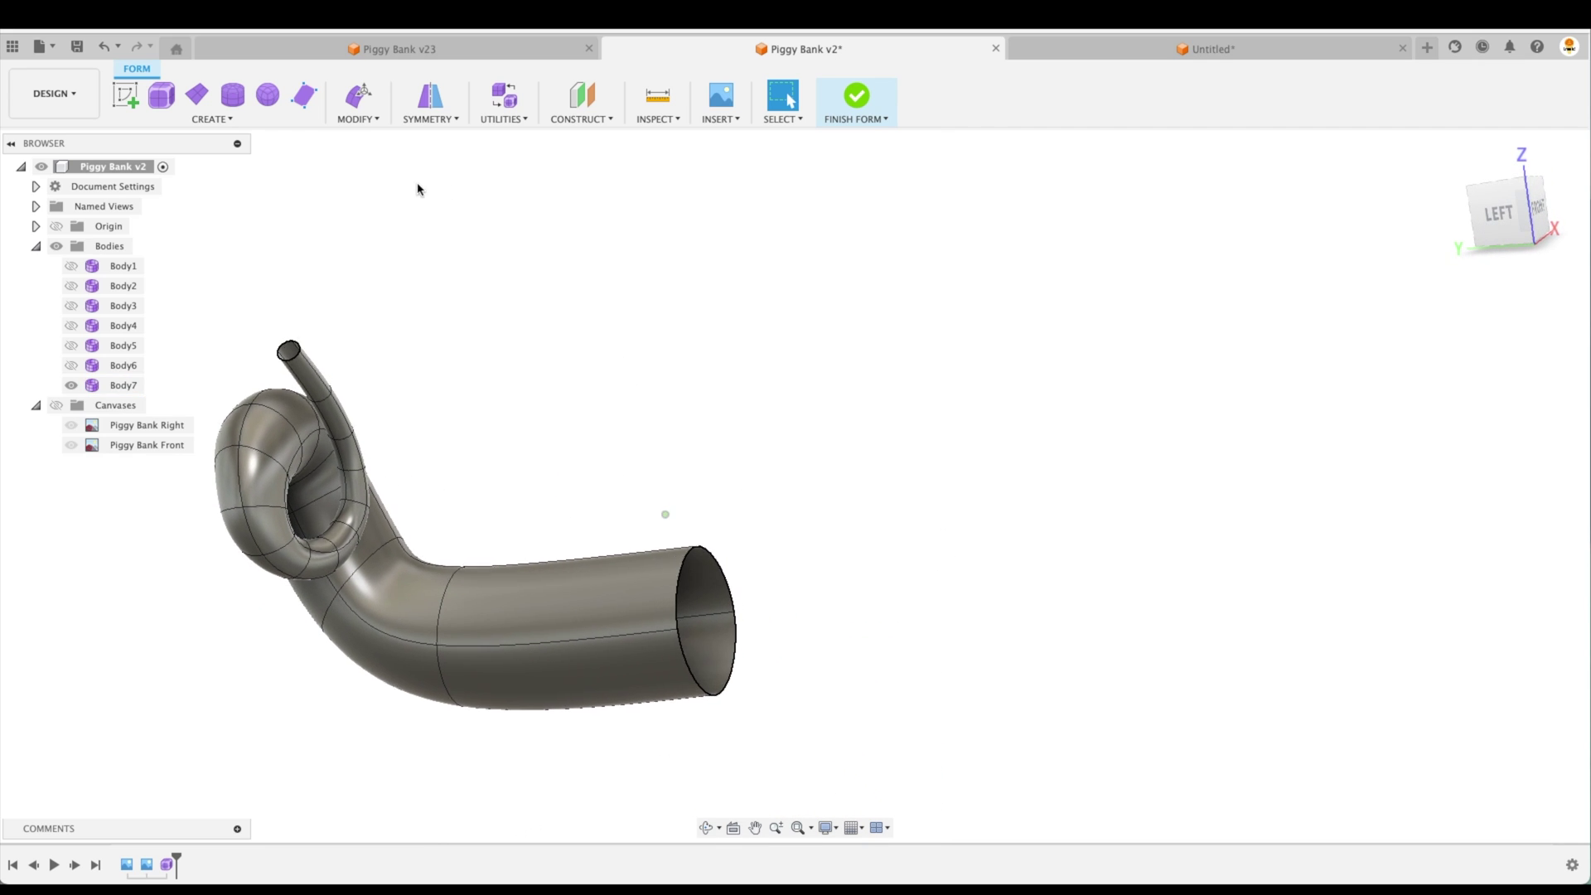
click(372, 121)
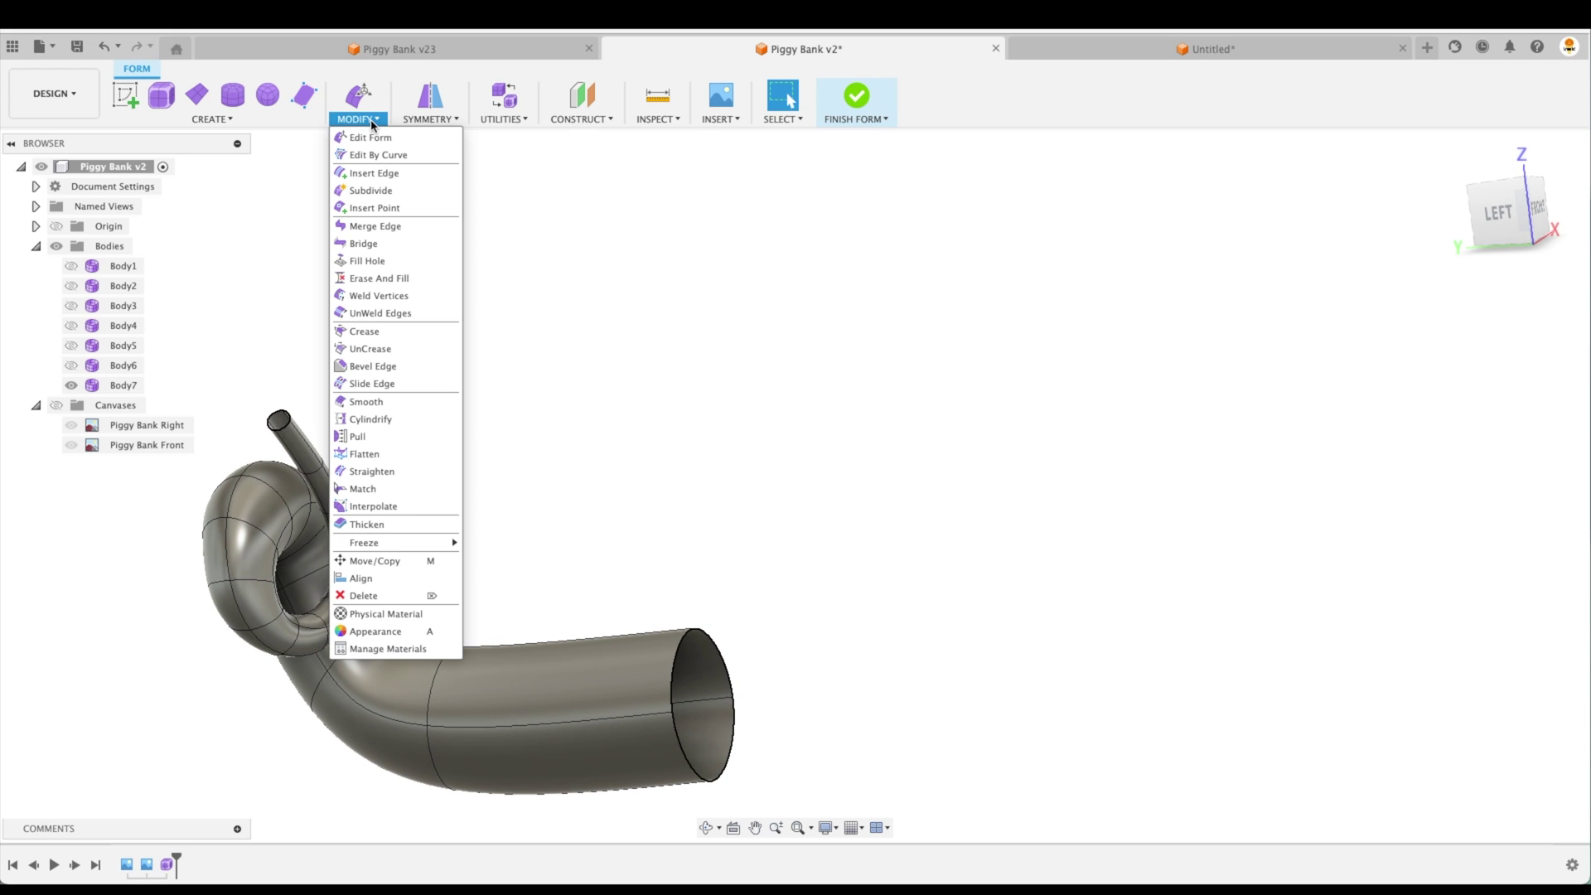
click(367, 260)
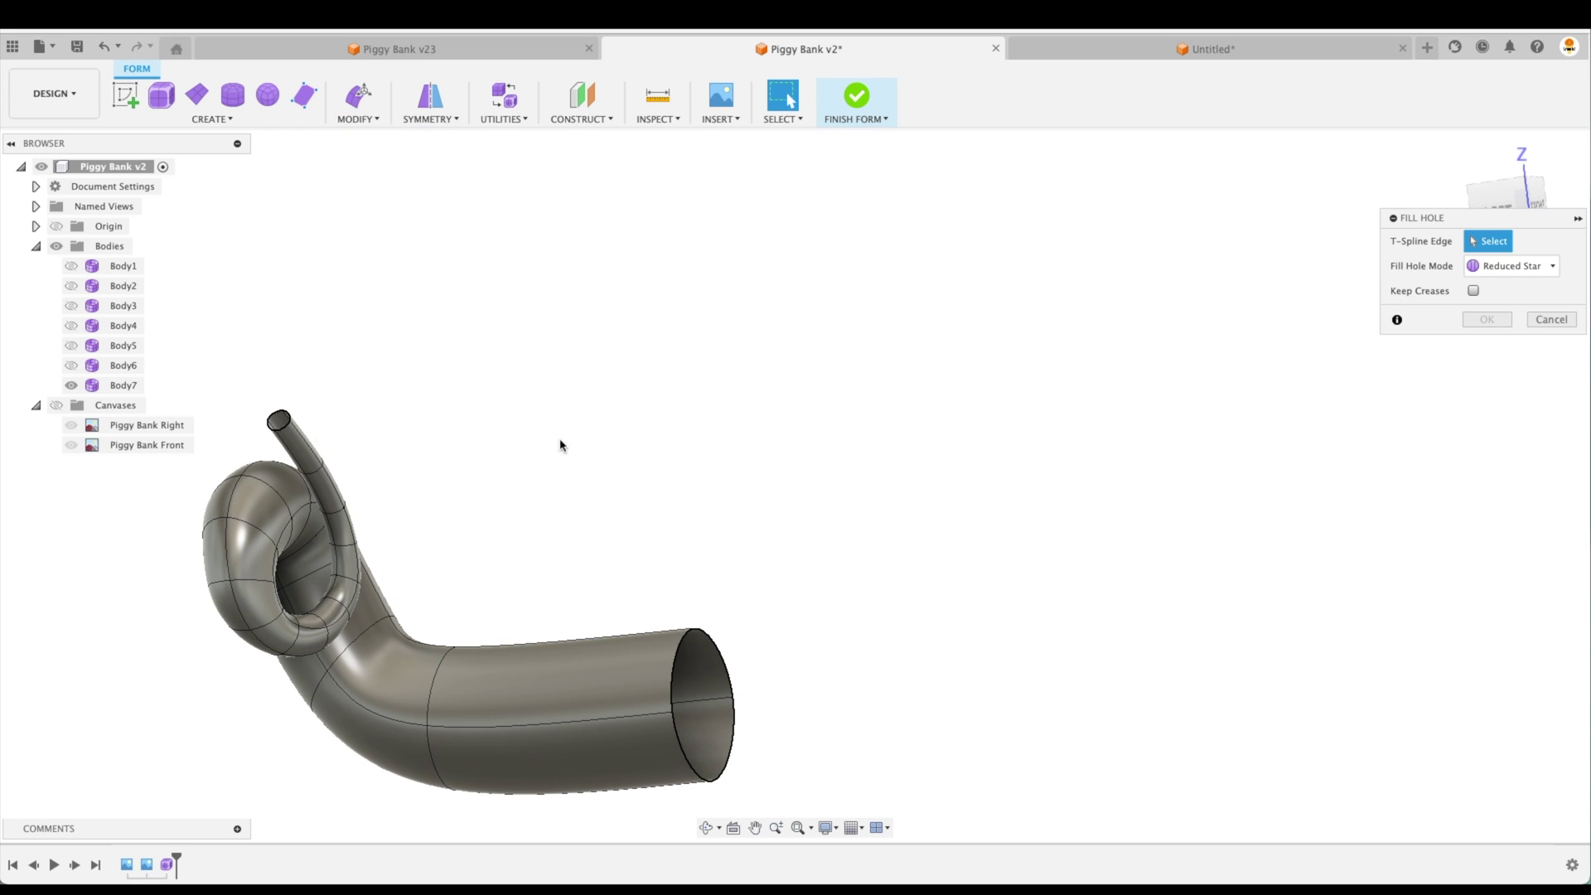
click(724, 660)
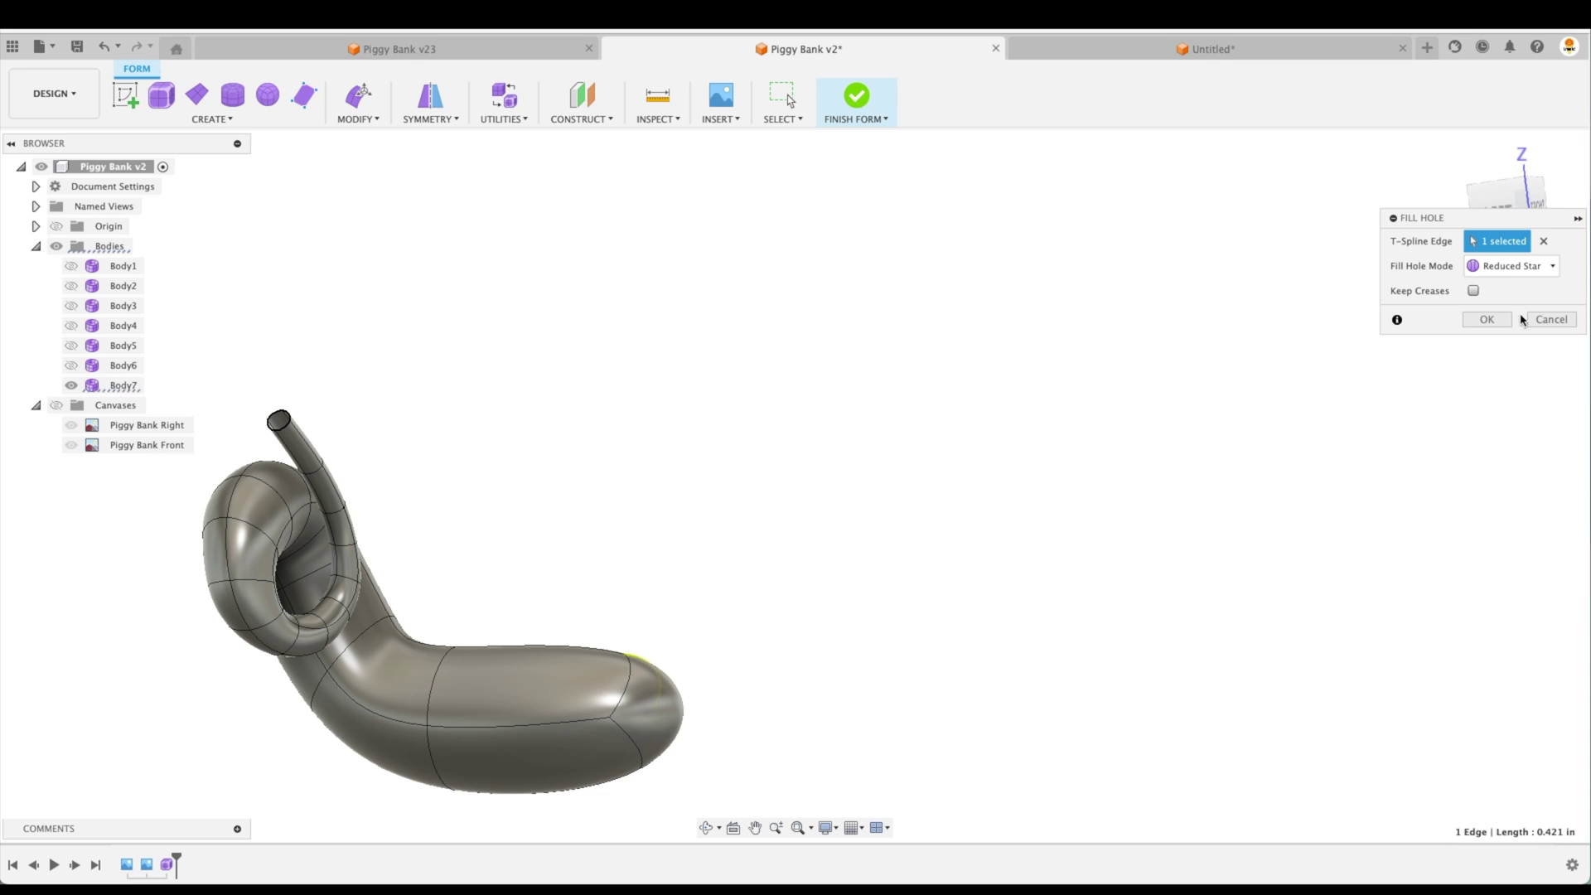
click(1473, 292)
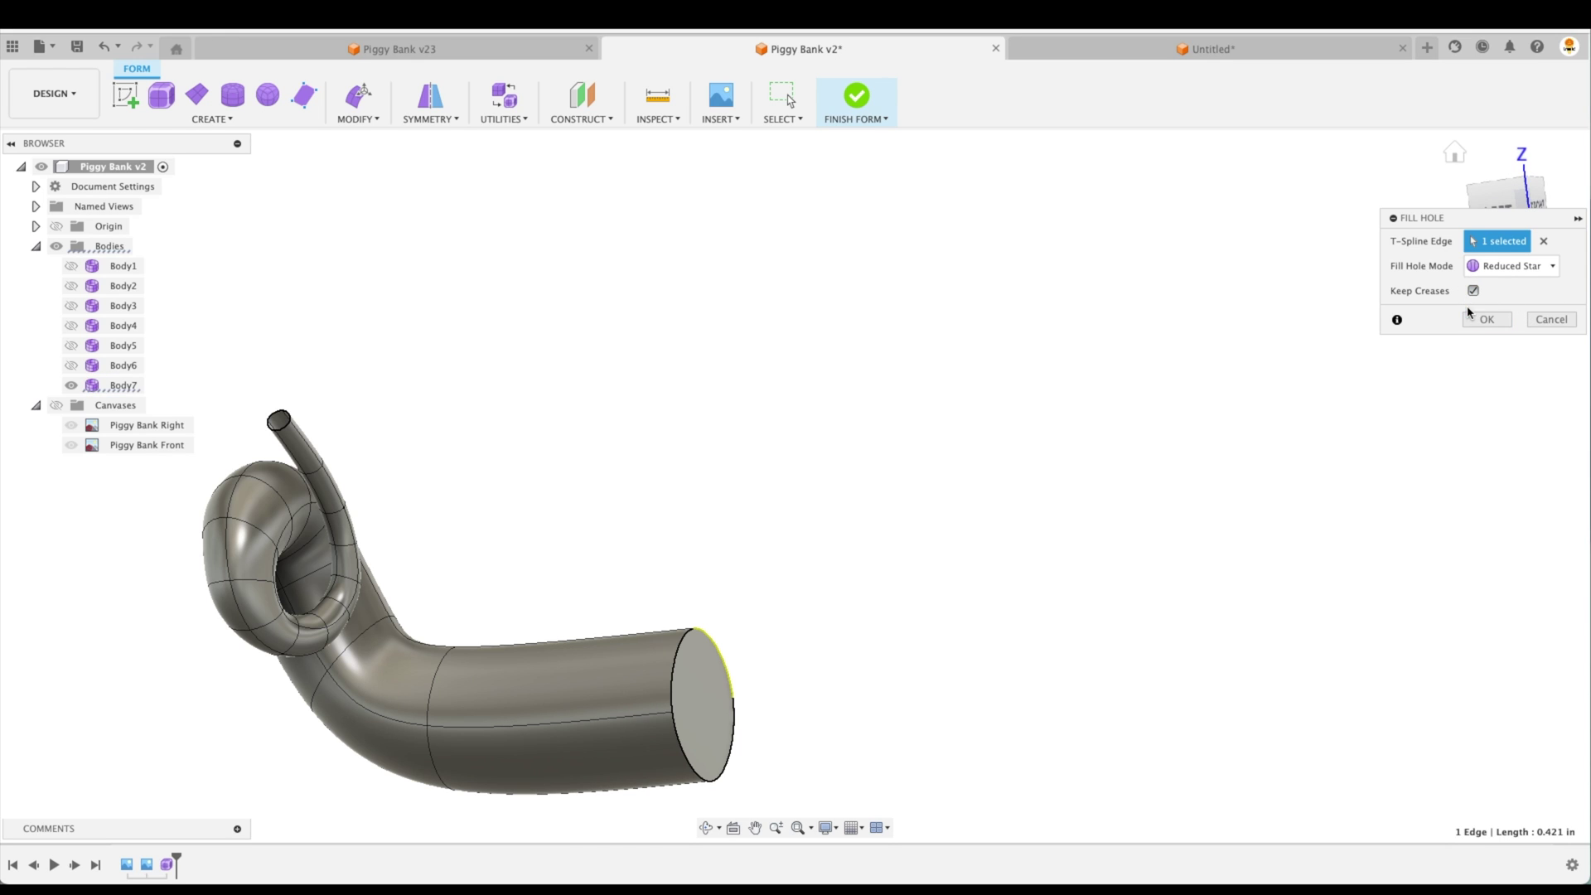
click(1482, 319)
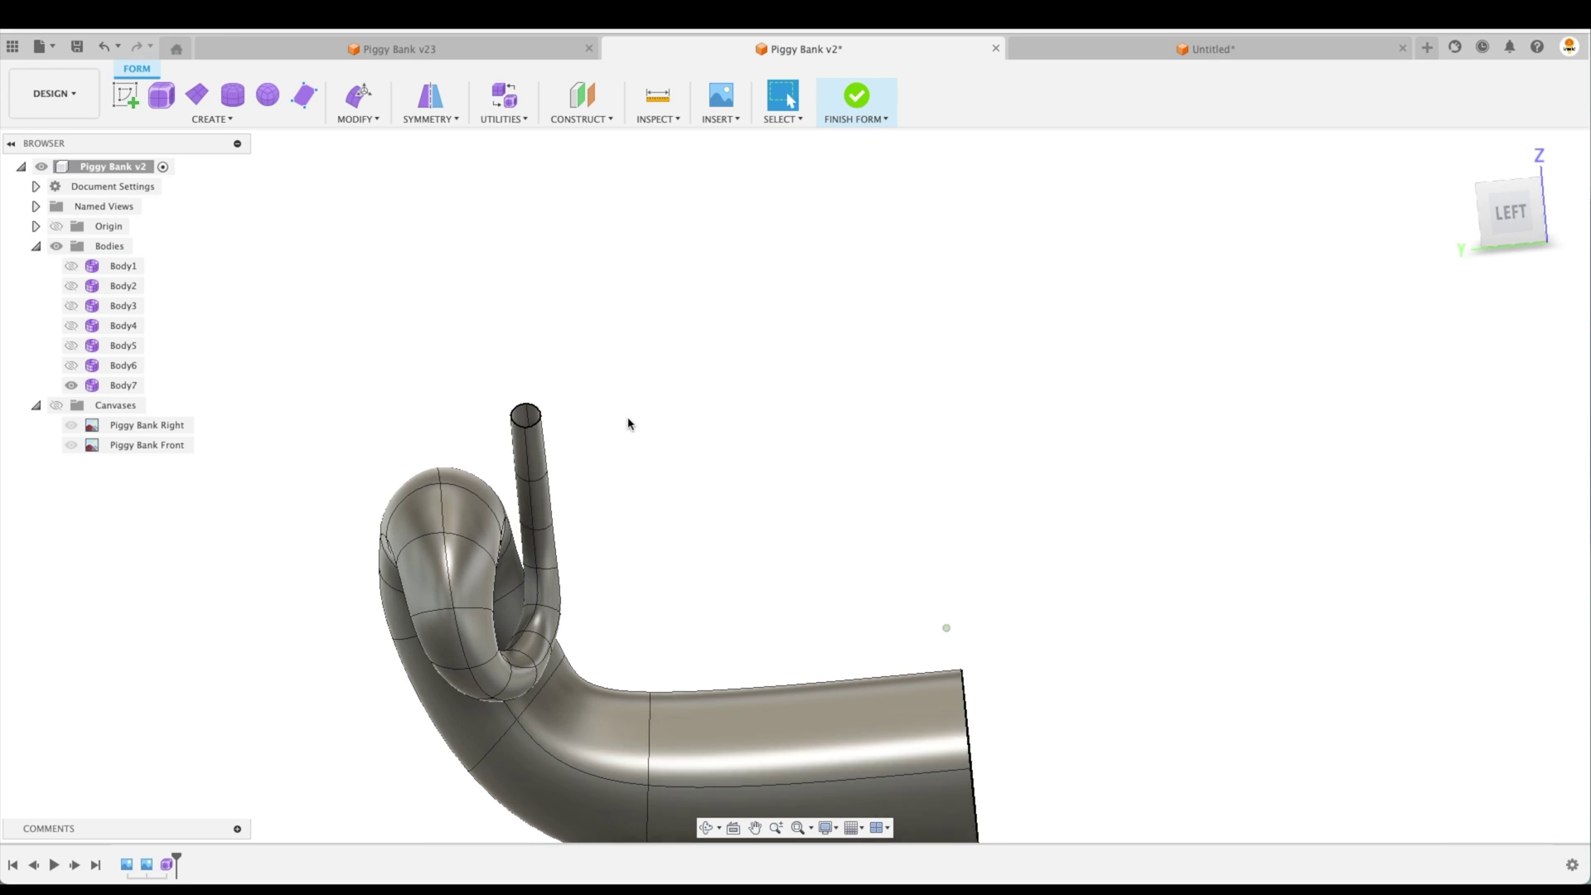
Fill the hole at the tail's thin tip using the Reduced Star mode with Keep Creases disabled.
click(372, 126)
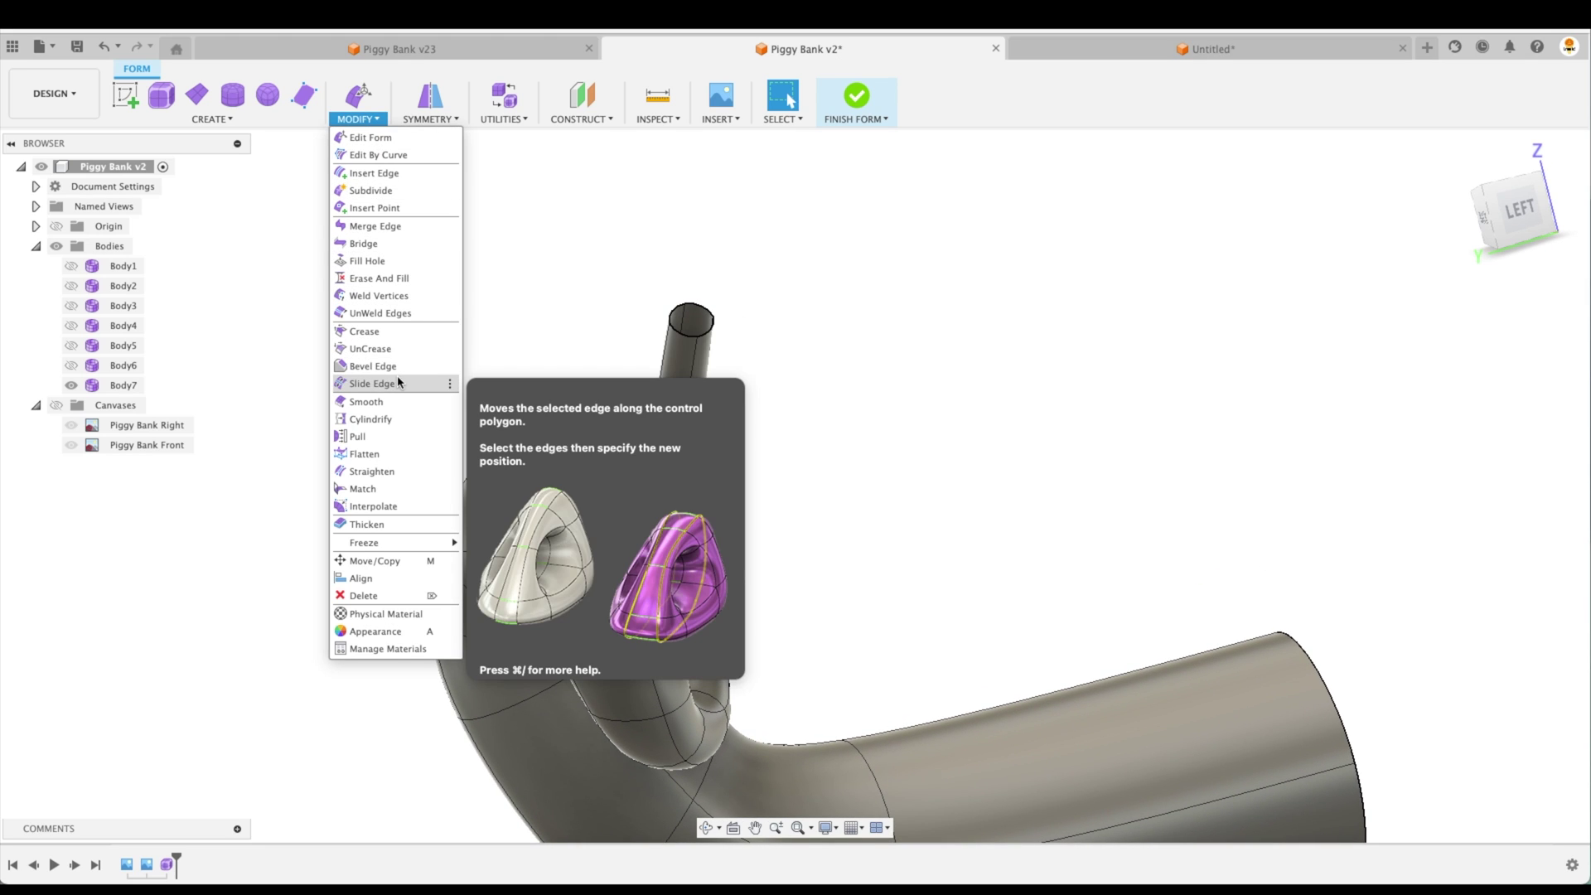
click(399, 262)
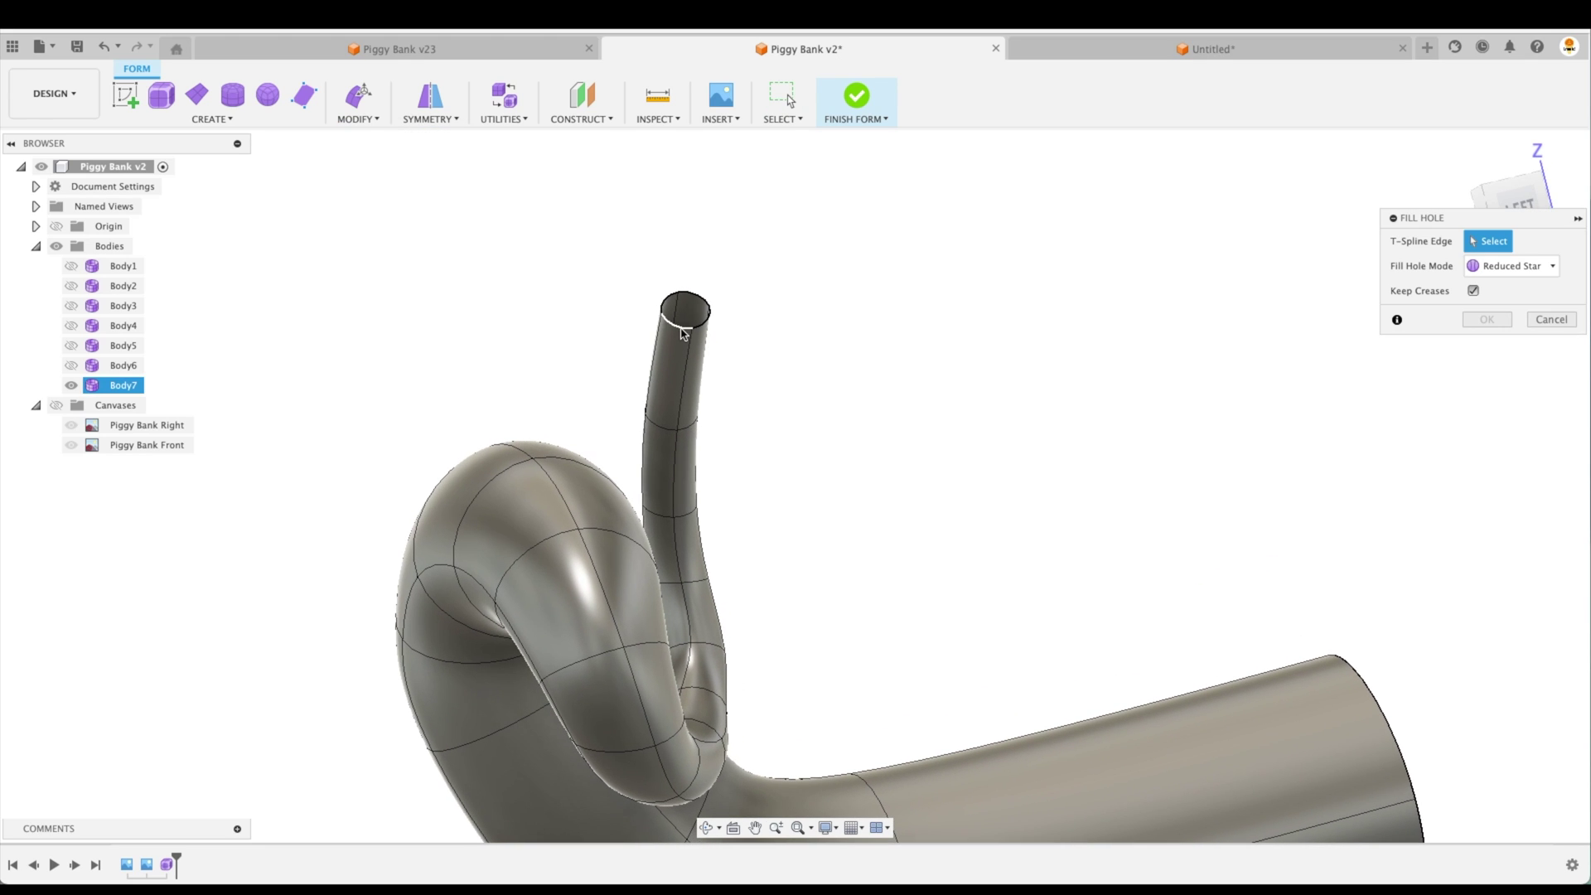
click(1473, 290)
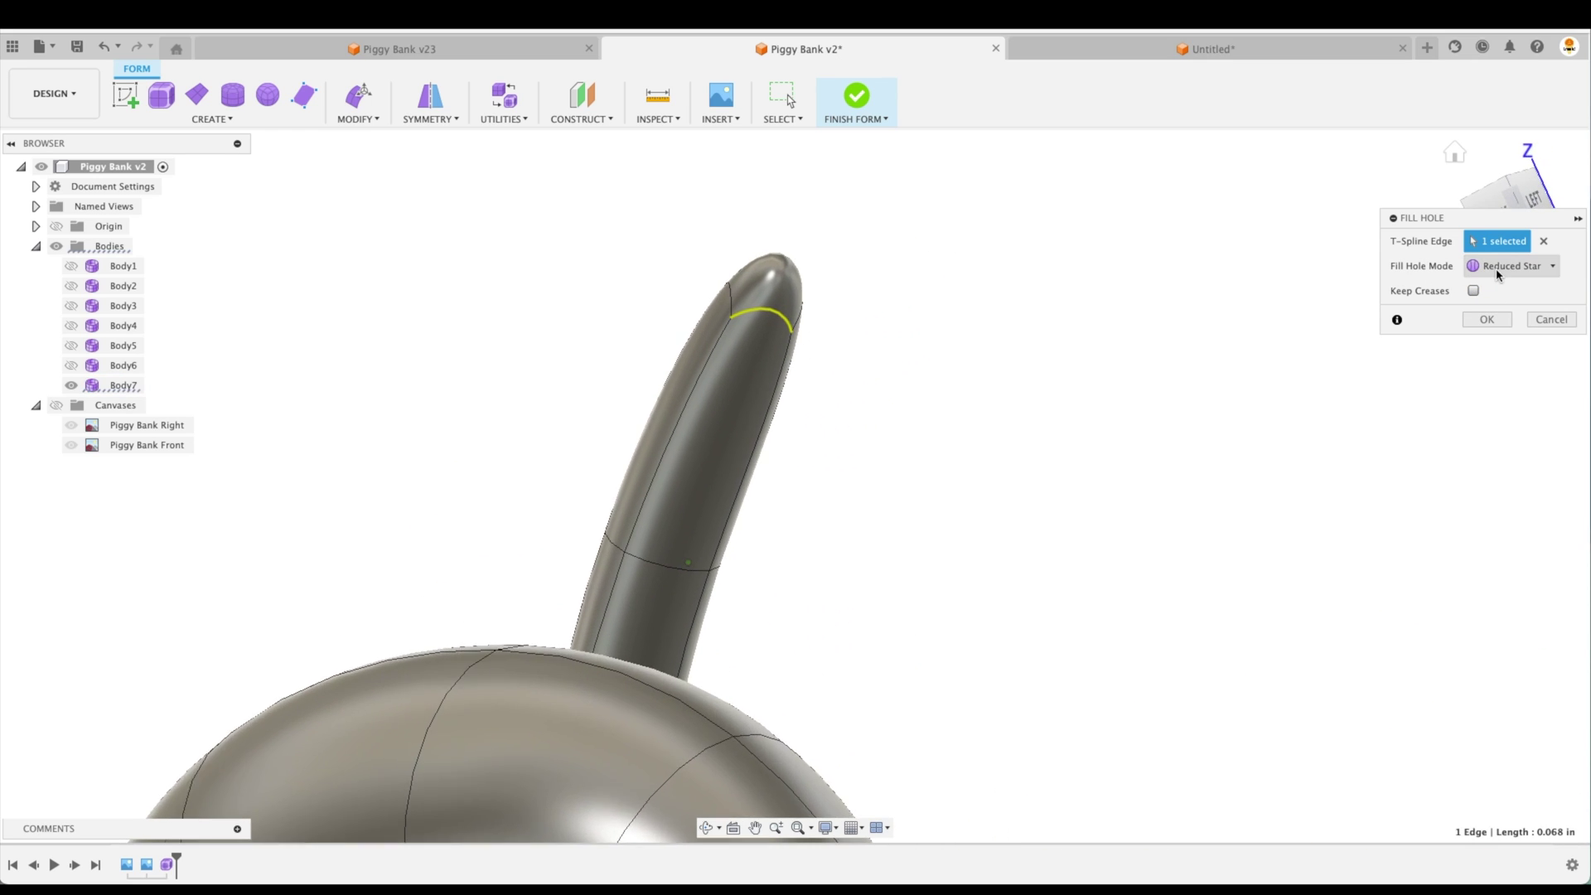
click(1502, 273)
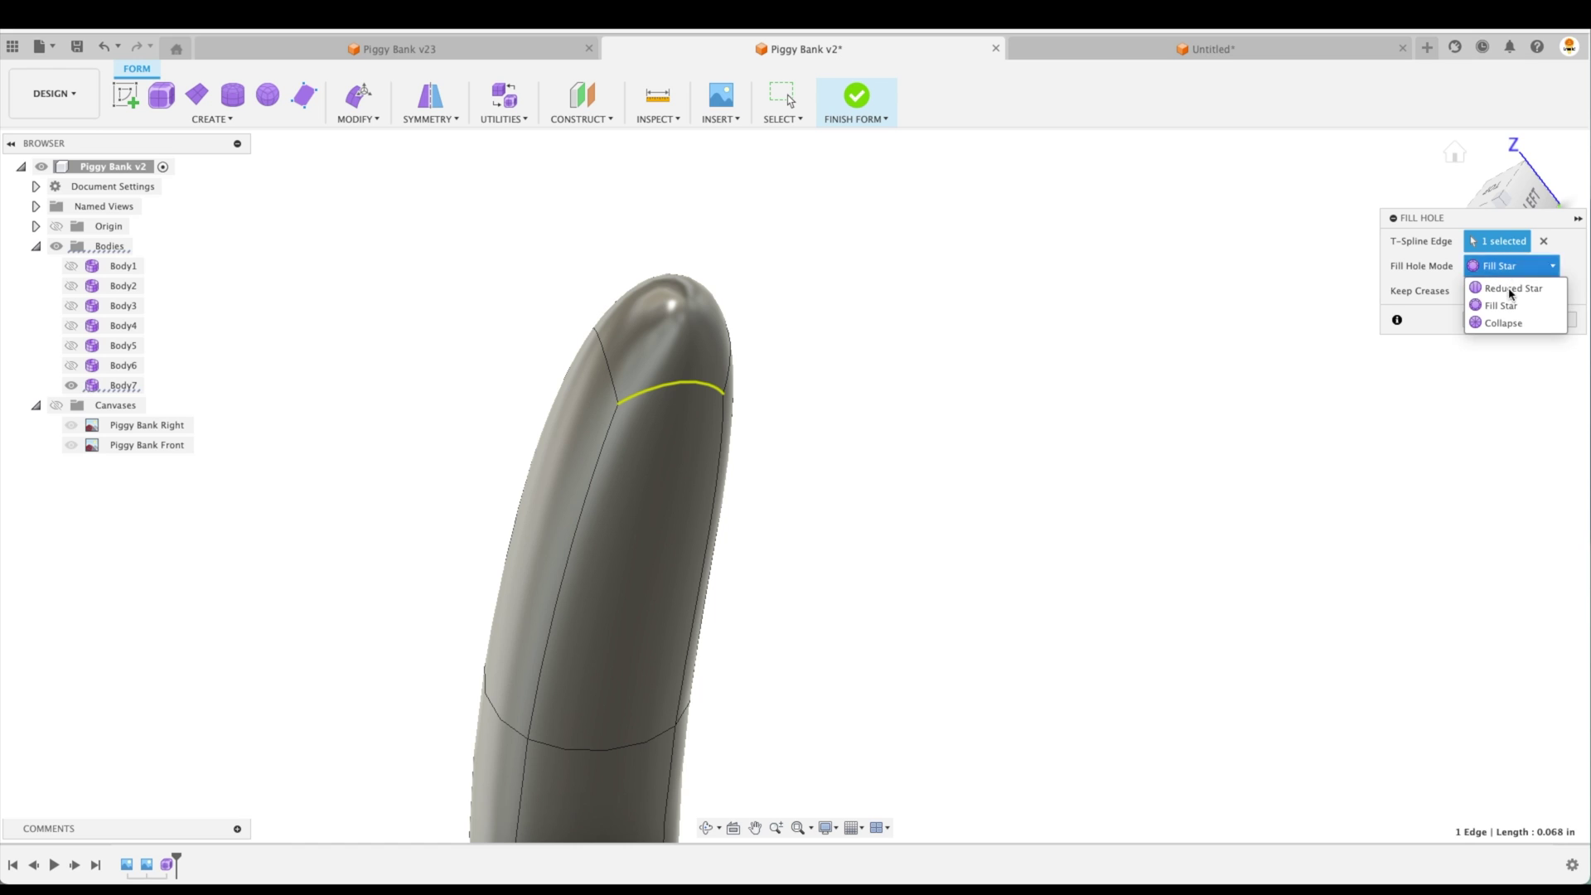
click(1521, 324)
scroll(1136, 326, down, 10)
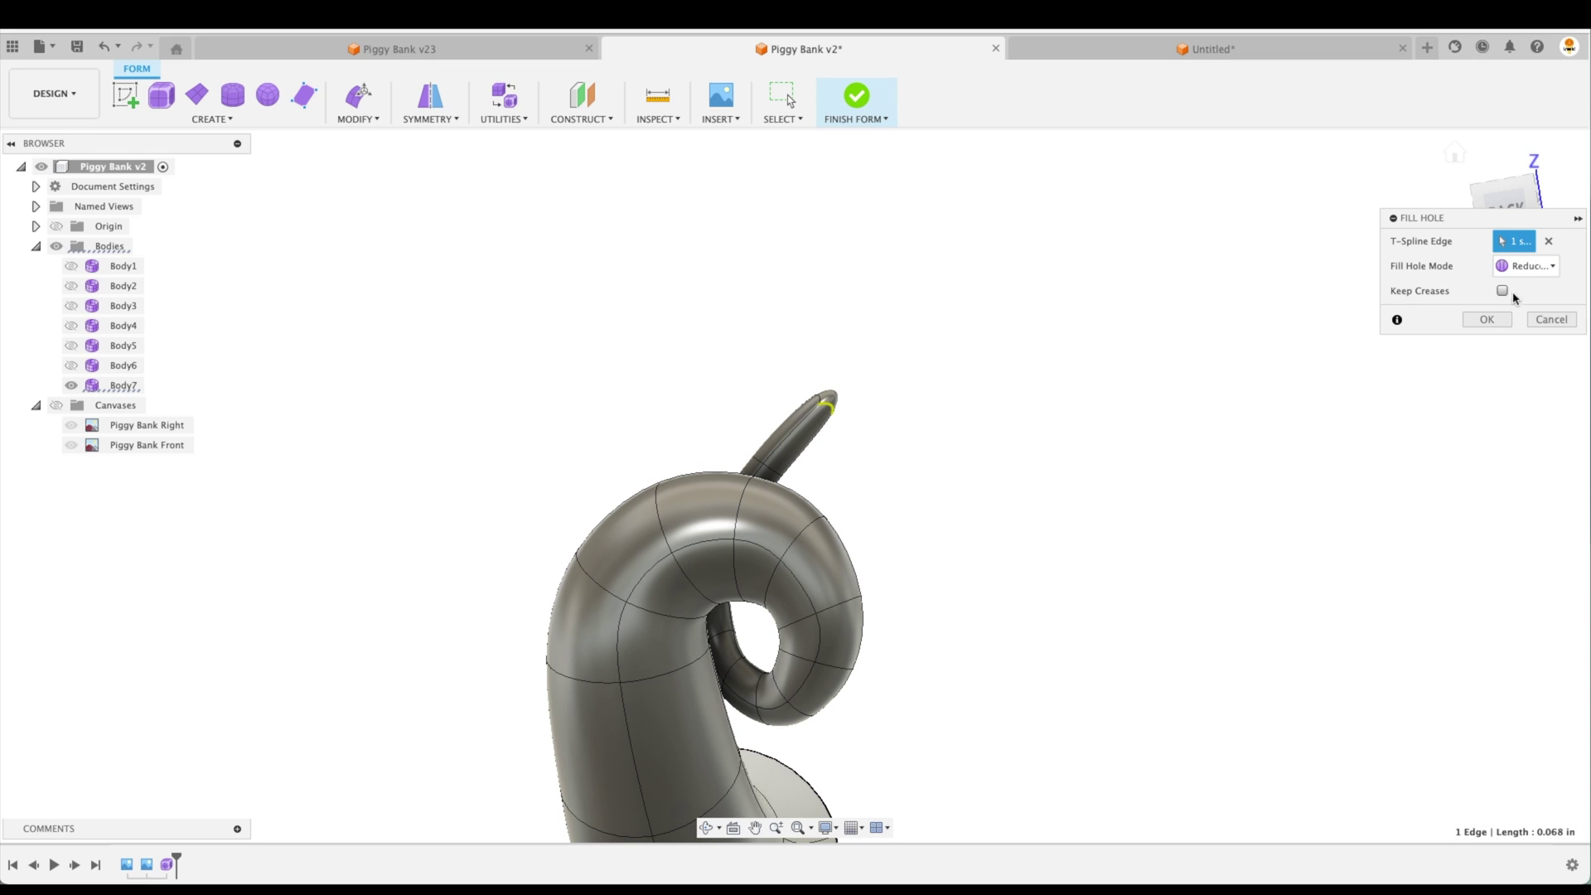
click(1495, 323)
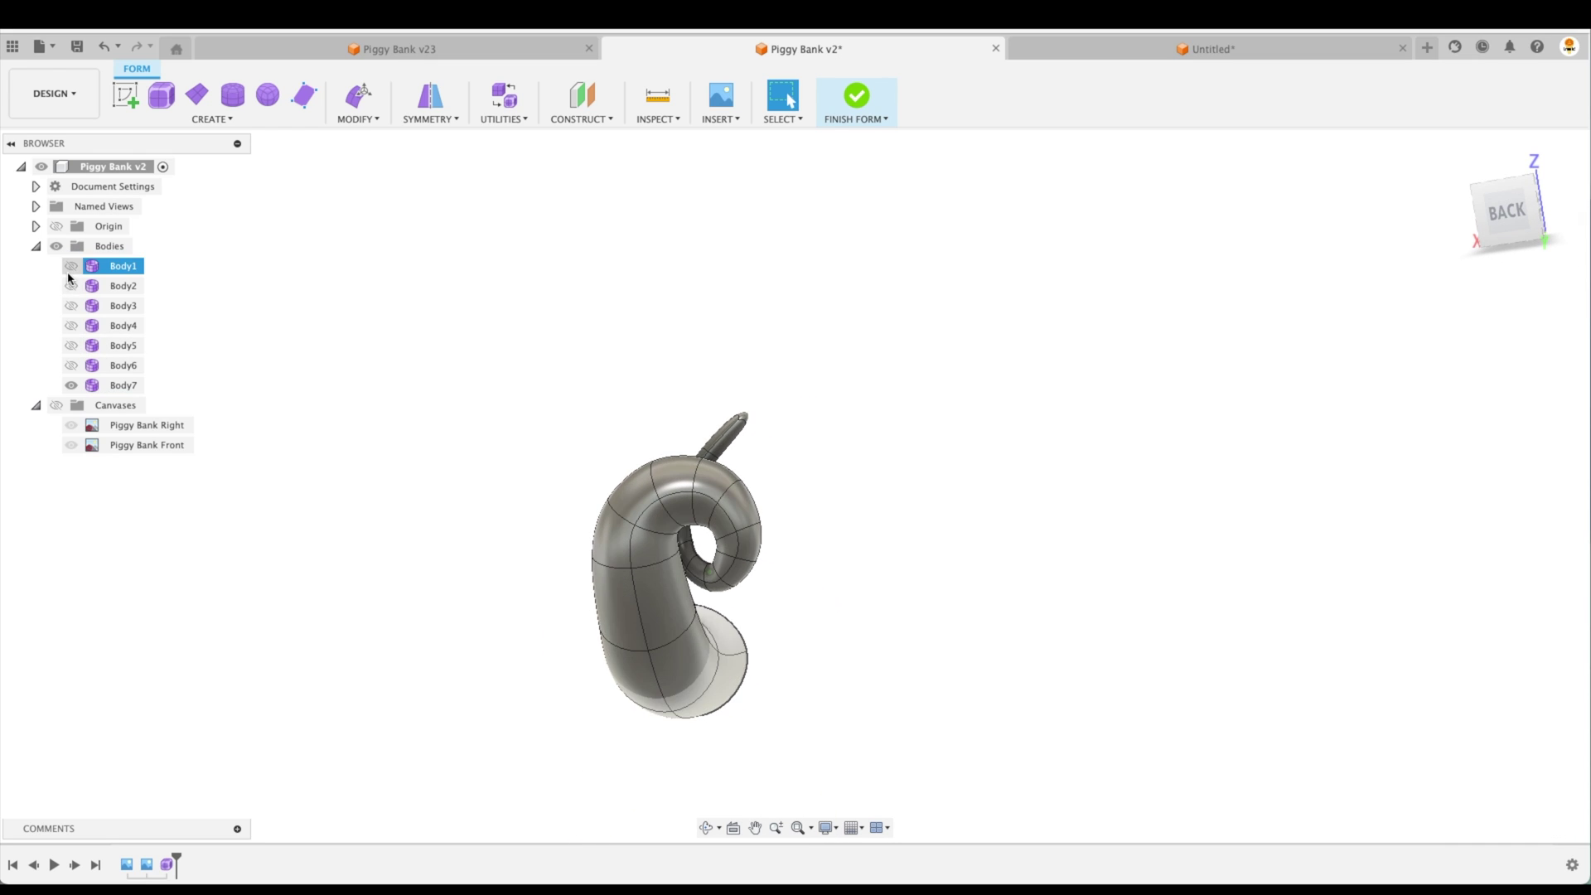
Show Body1 and compare the tail with the one in the Piggy Bank v23 design, then return to Piggy Bank v2.
click(71, 266)
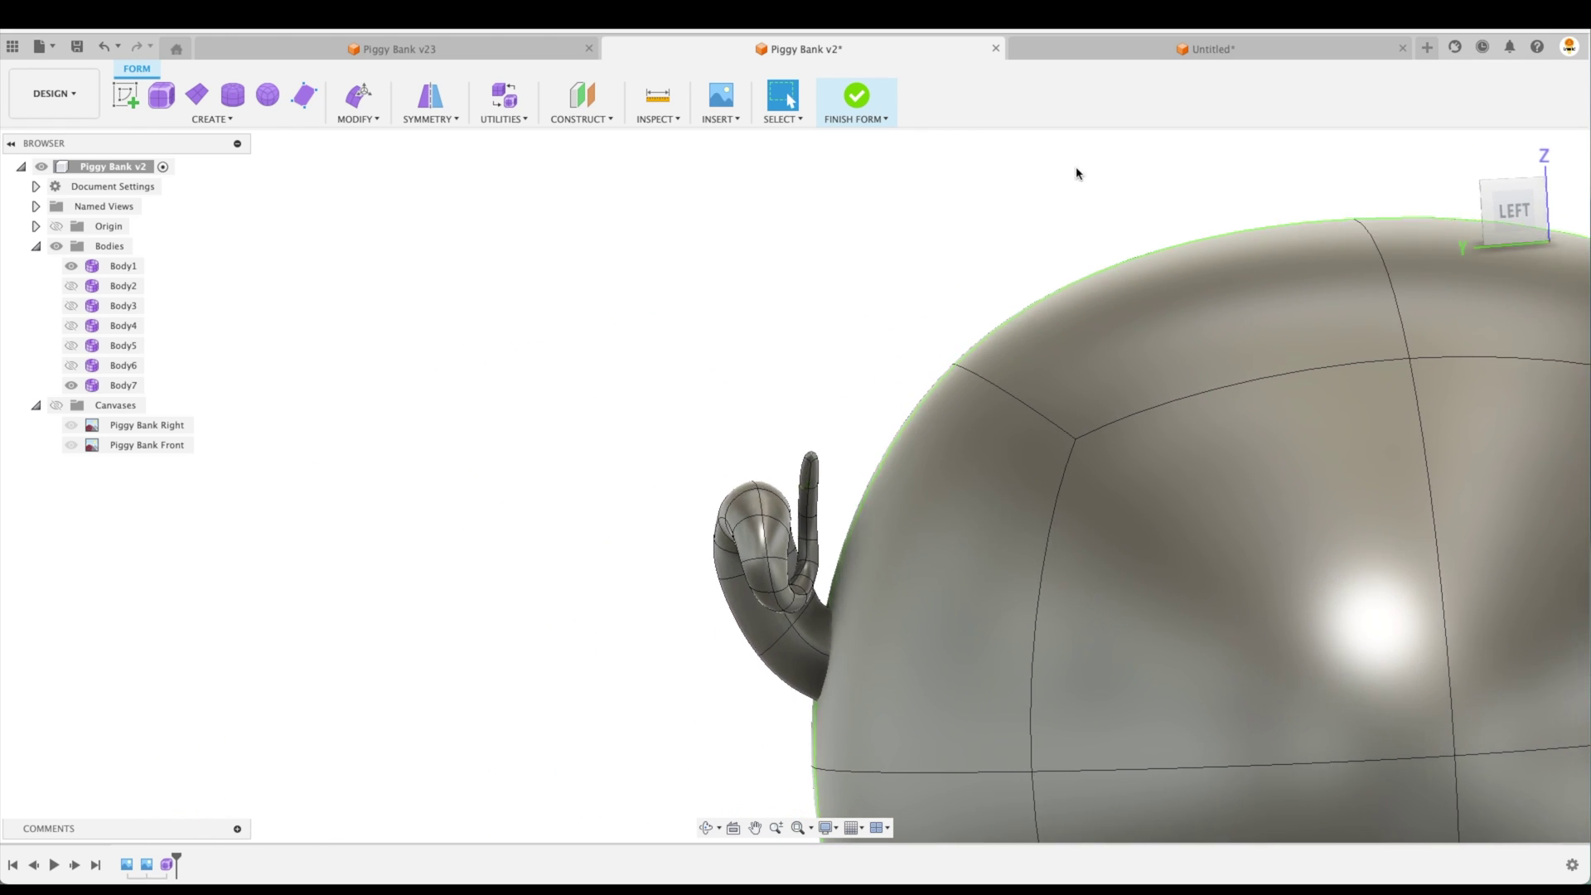
click(425, 50)
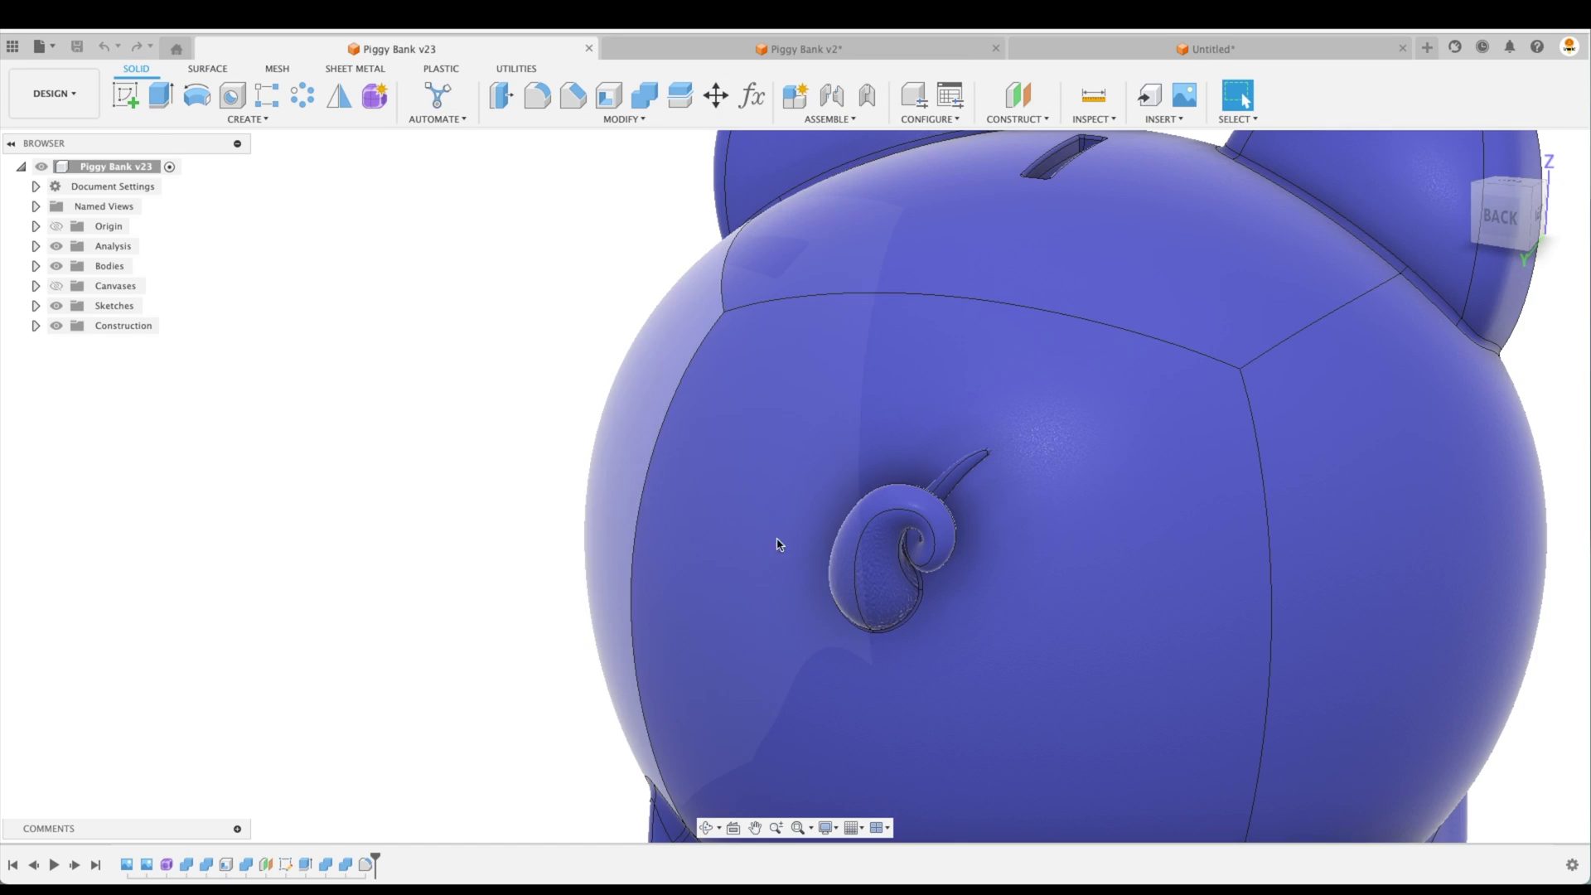
click(674, 50)
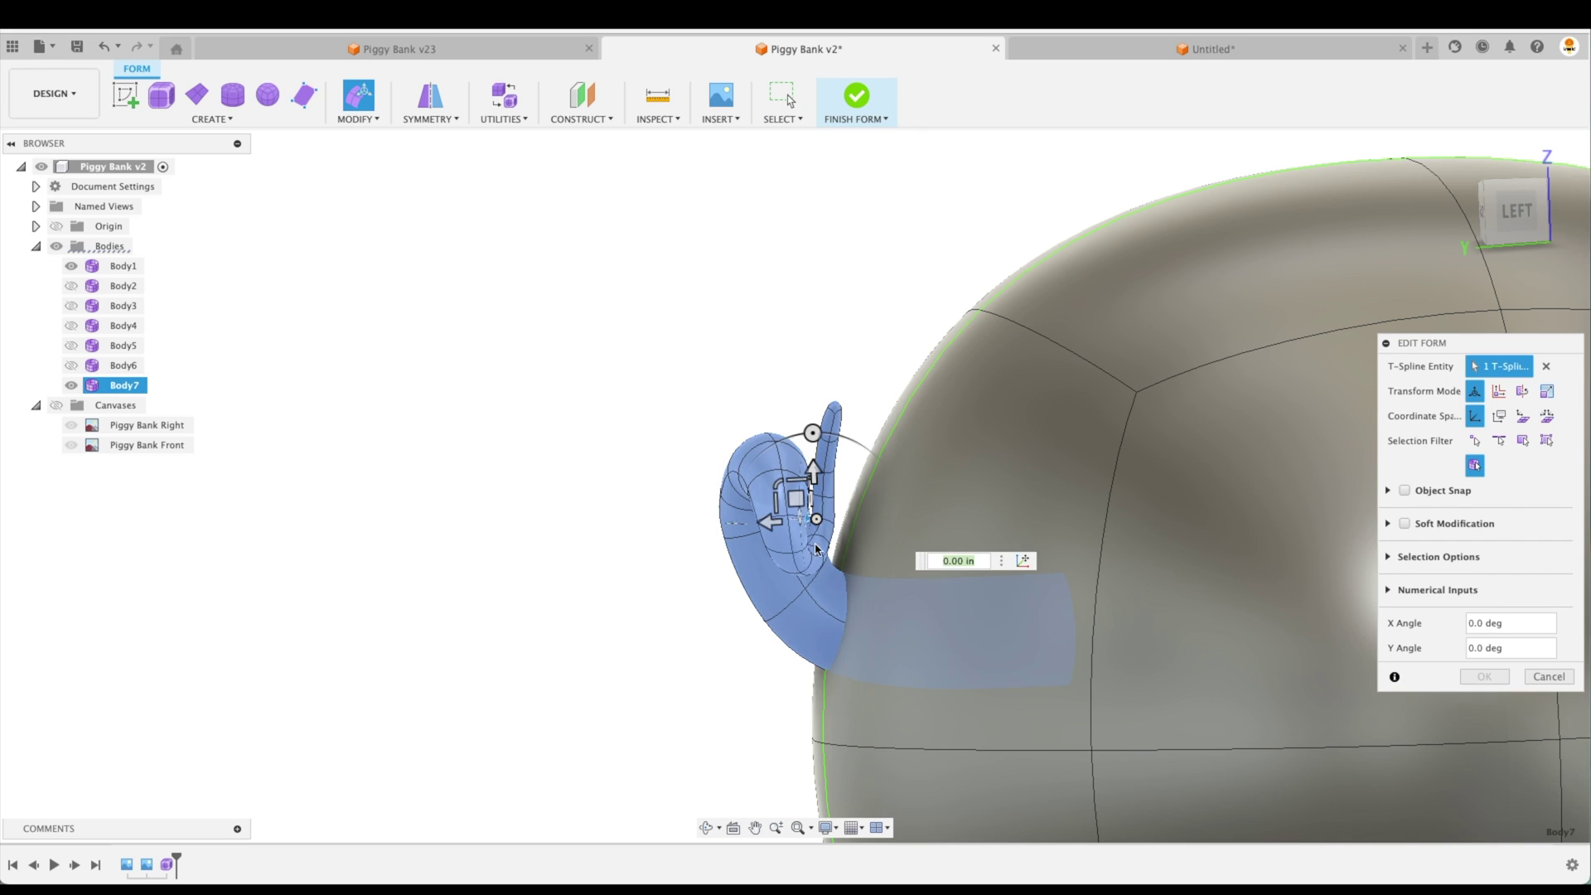
Move the whole tail body into the pig's rear by about -0.238 in and -0.064 in with Edit Form.
drag(792, 497, 791, 495)
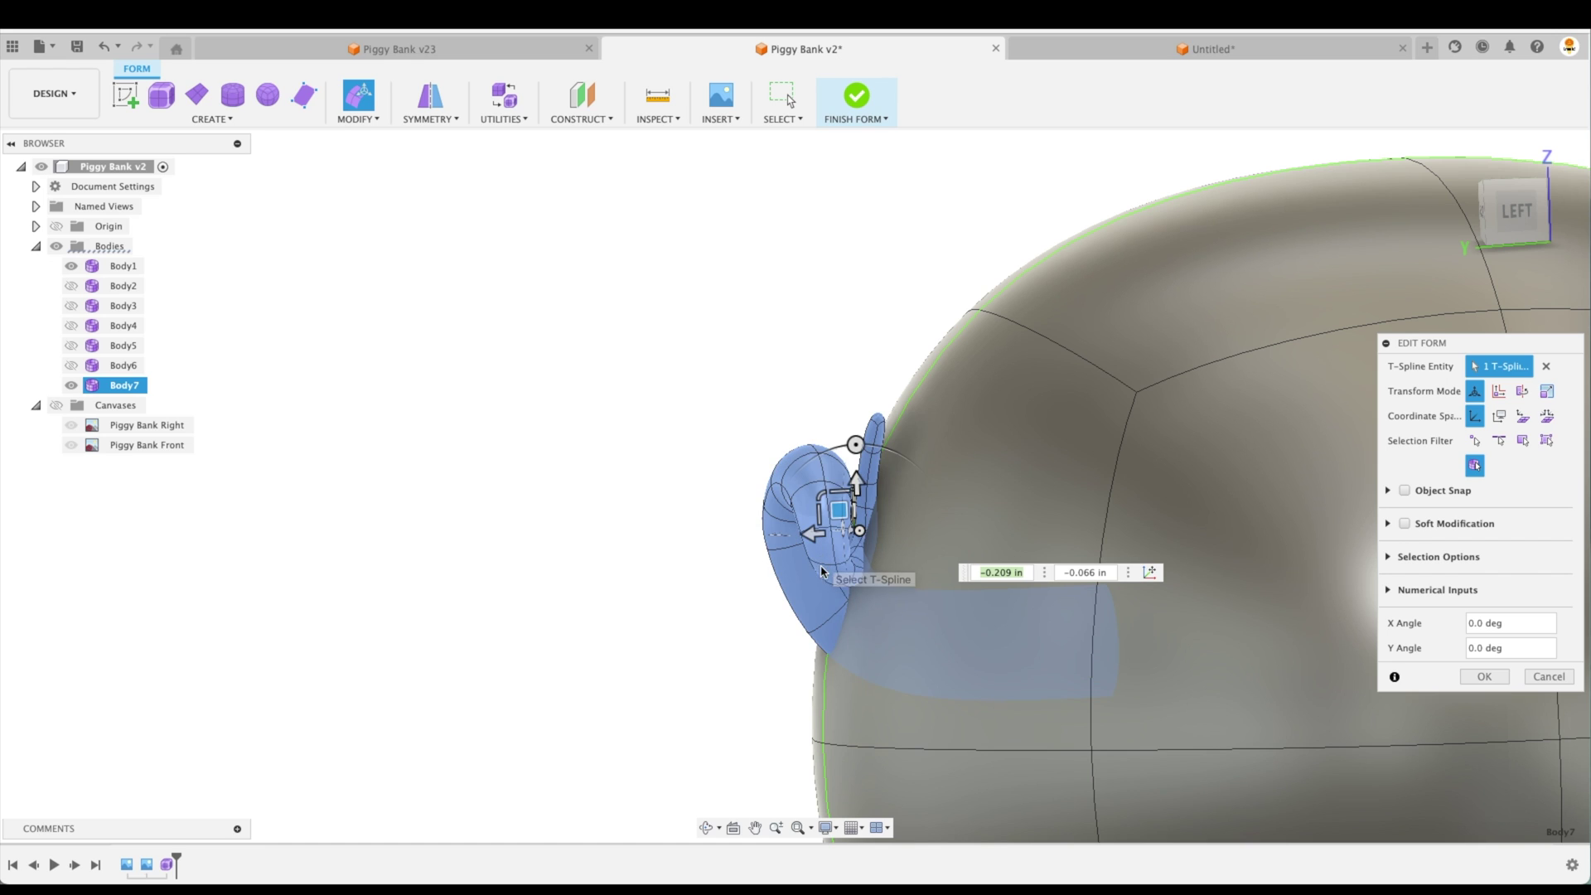
drag(838, 510, 847, 514)
shift+middle_drag(793, 555, 1278, 568)
scroll(1280, 568, down, 5)
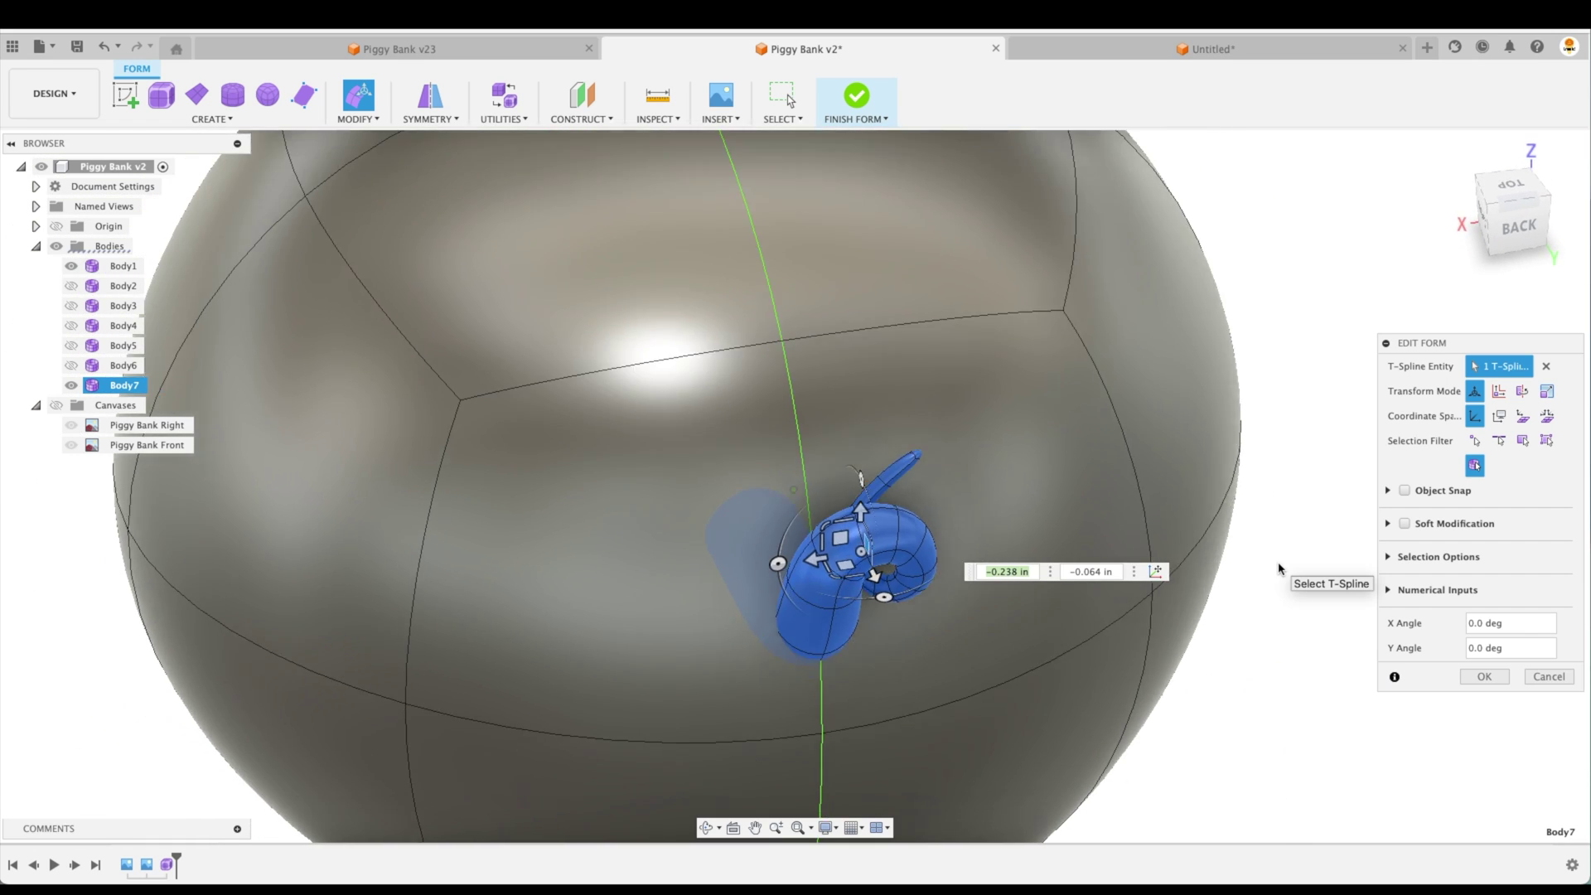
click(1483, 677)
Show the hidden bodies Body2 through Body6 alongside the pig's body and tail.
shift+middle_drag(1388, 604, 1032, 205)
click(1496, 212)
click(71, 365)
click(71, 345)
click(71, 326)
click(71, 306)
click(72, 286)
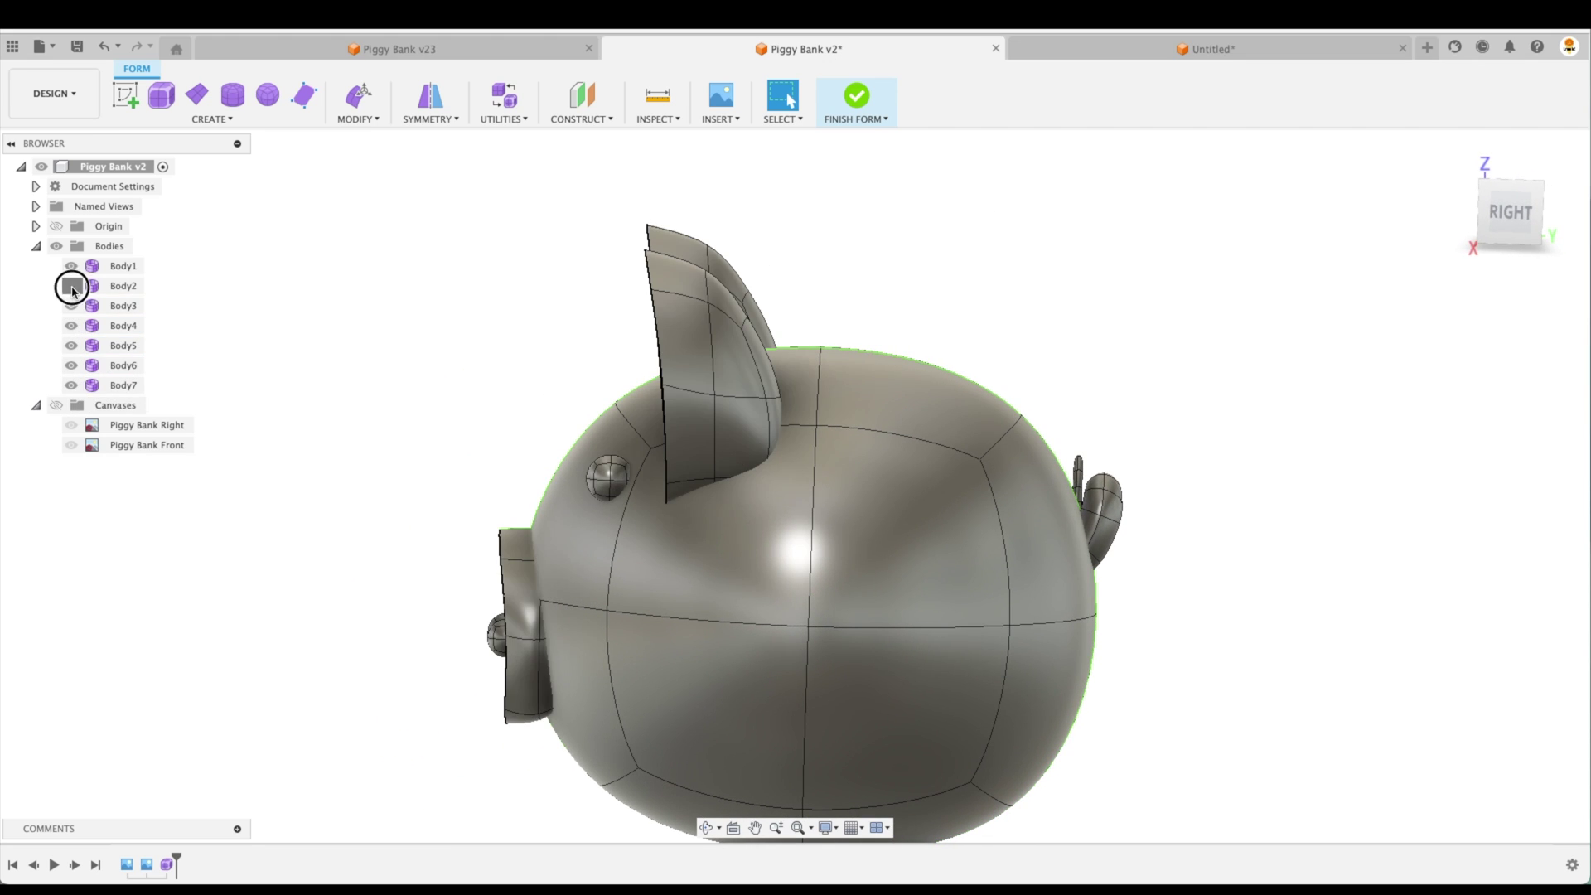
Return to the home view, finish the form, and inspect the completed piggy bank.
click(1455, 151)
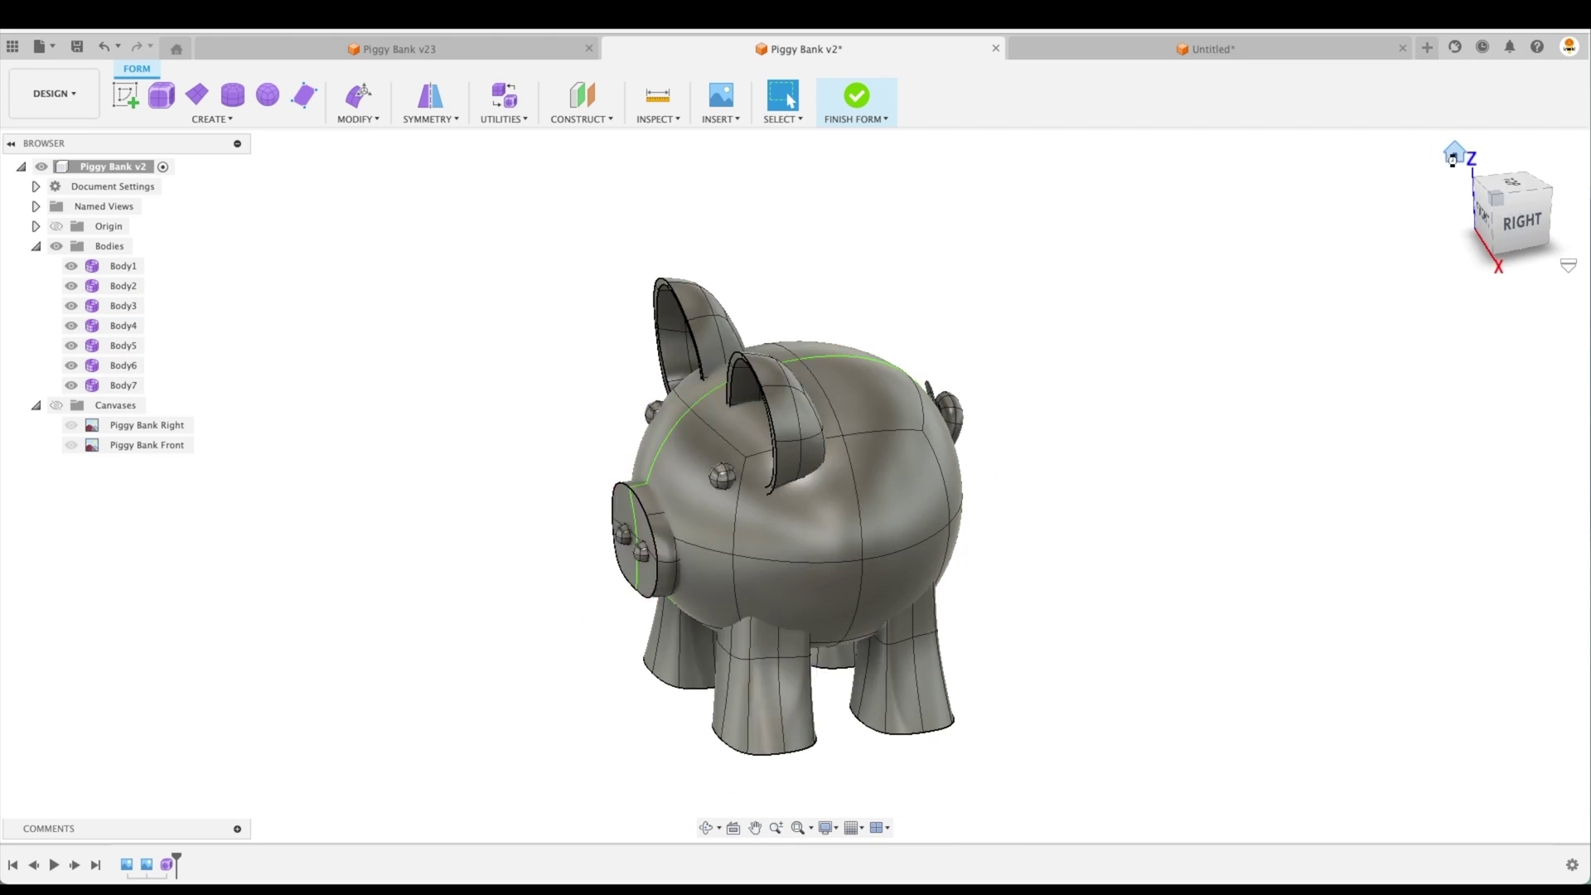
right_click(1355, 195)
key(Escape)
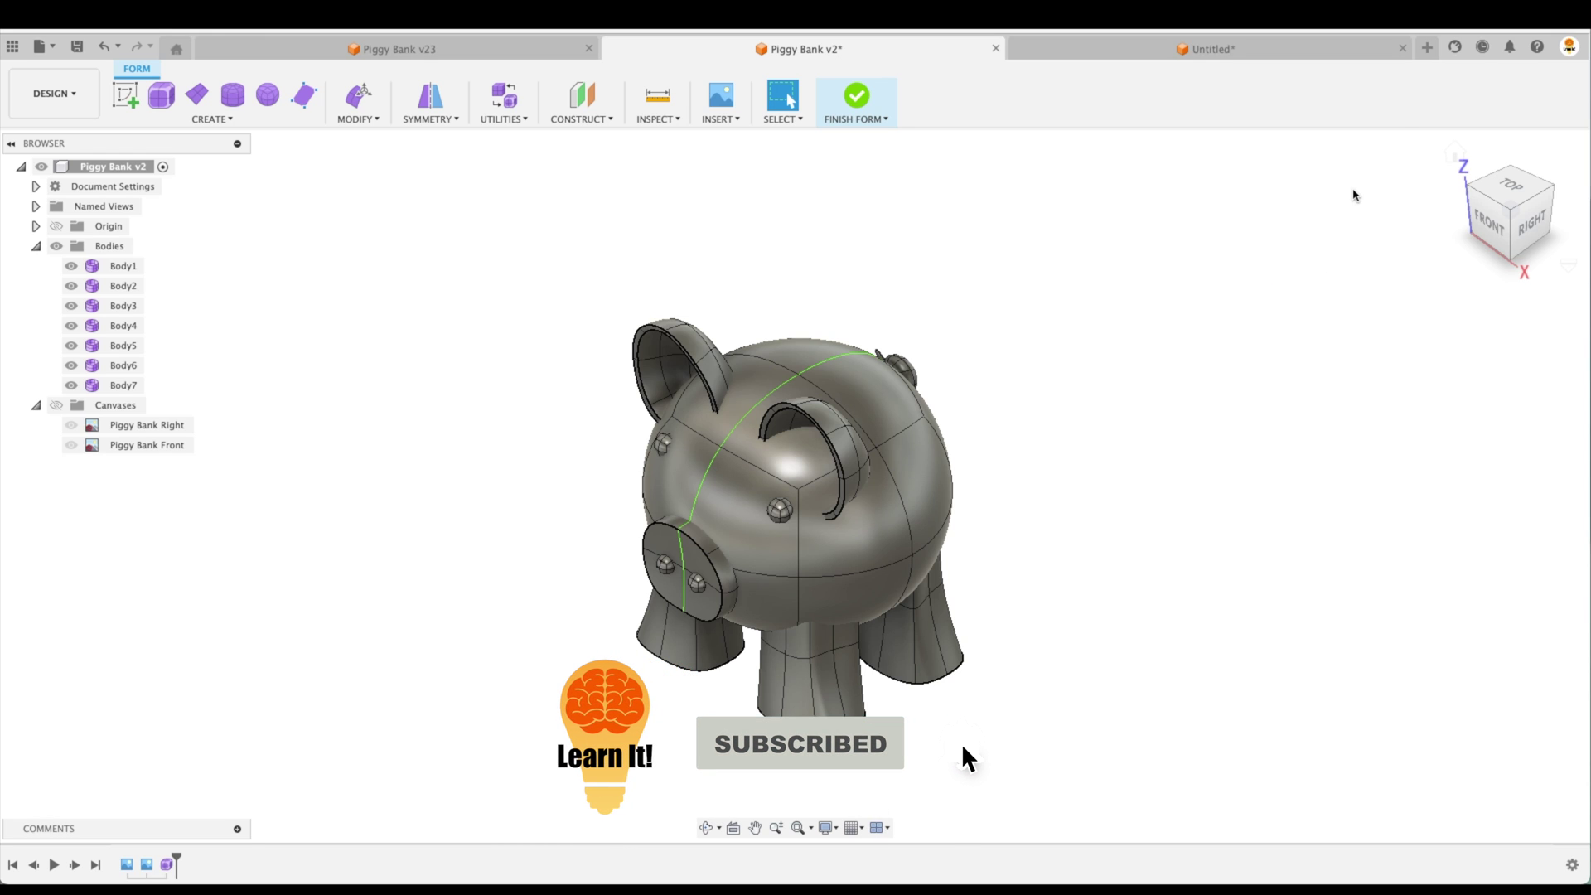
click(856, 98)
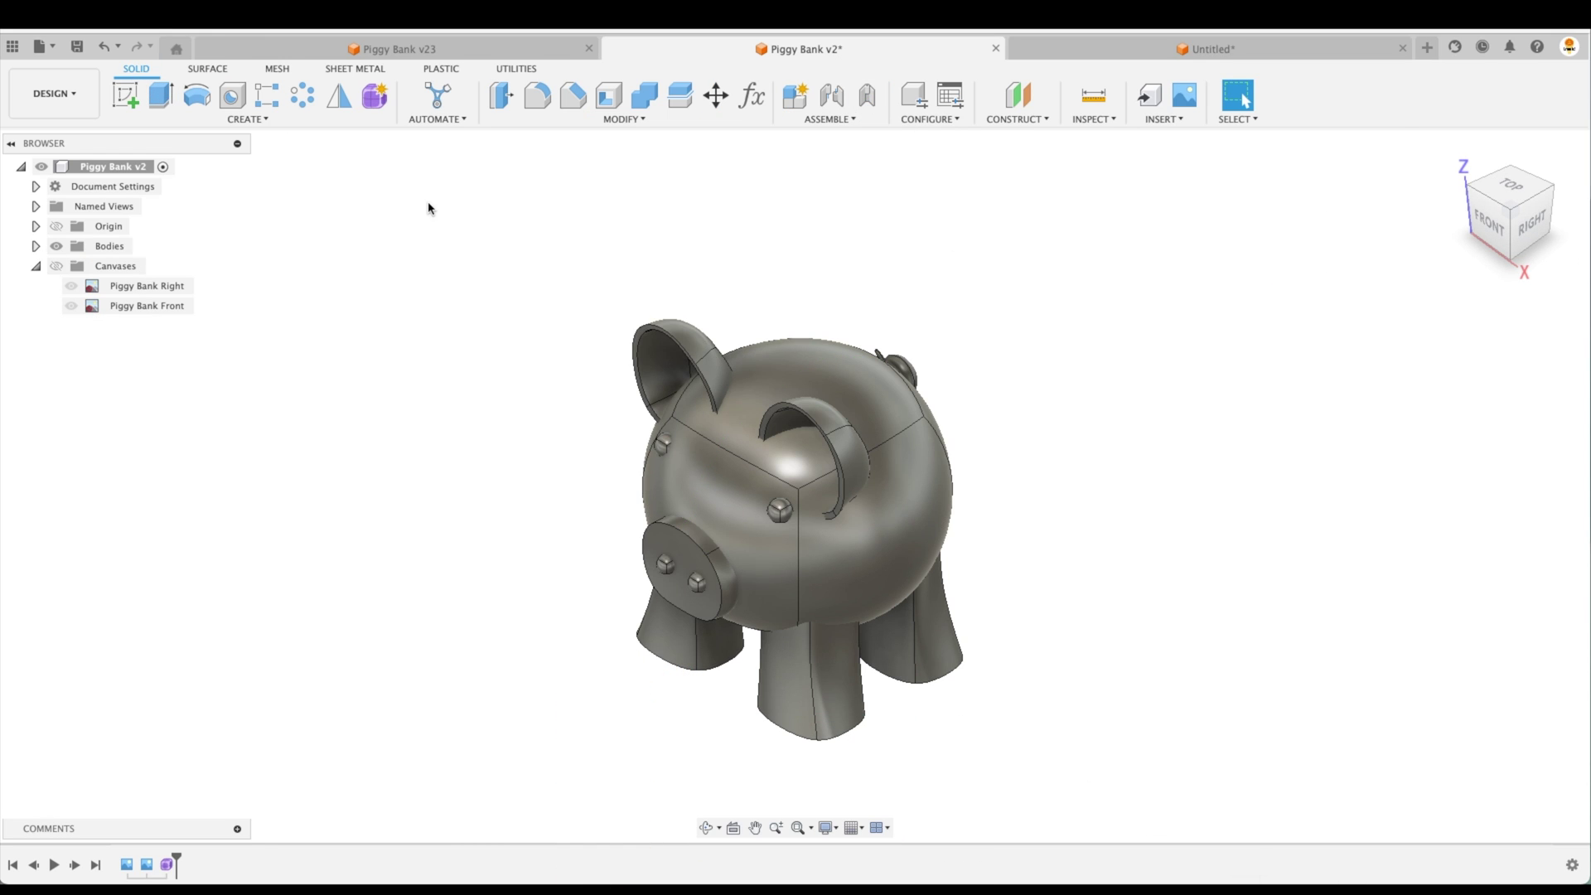
shift+middle_drag(428, 208, 813, 601)
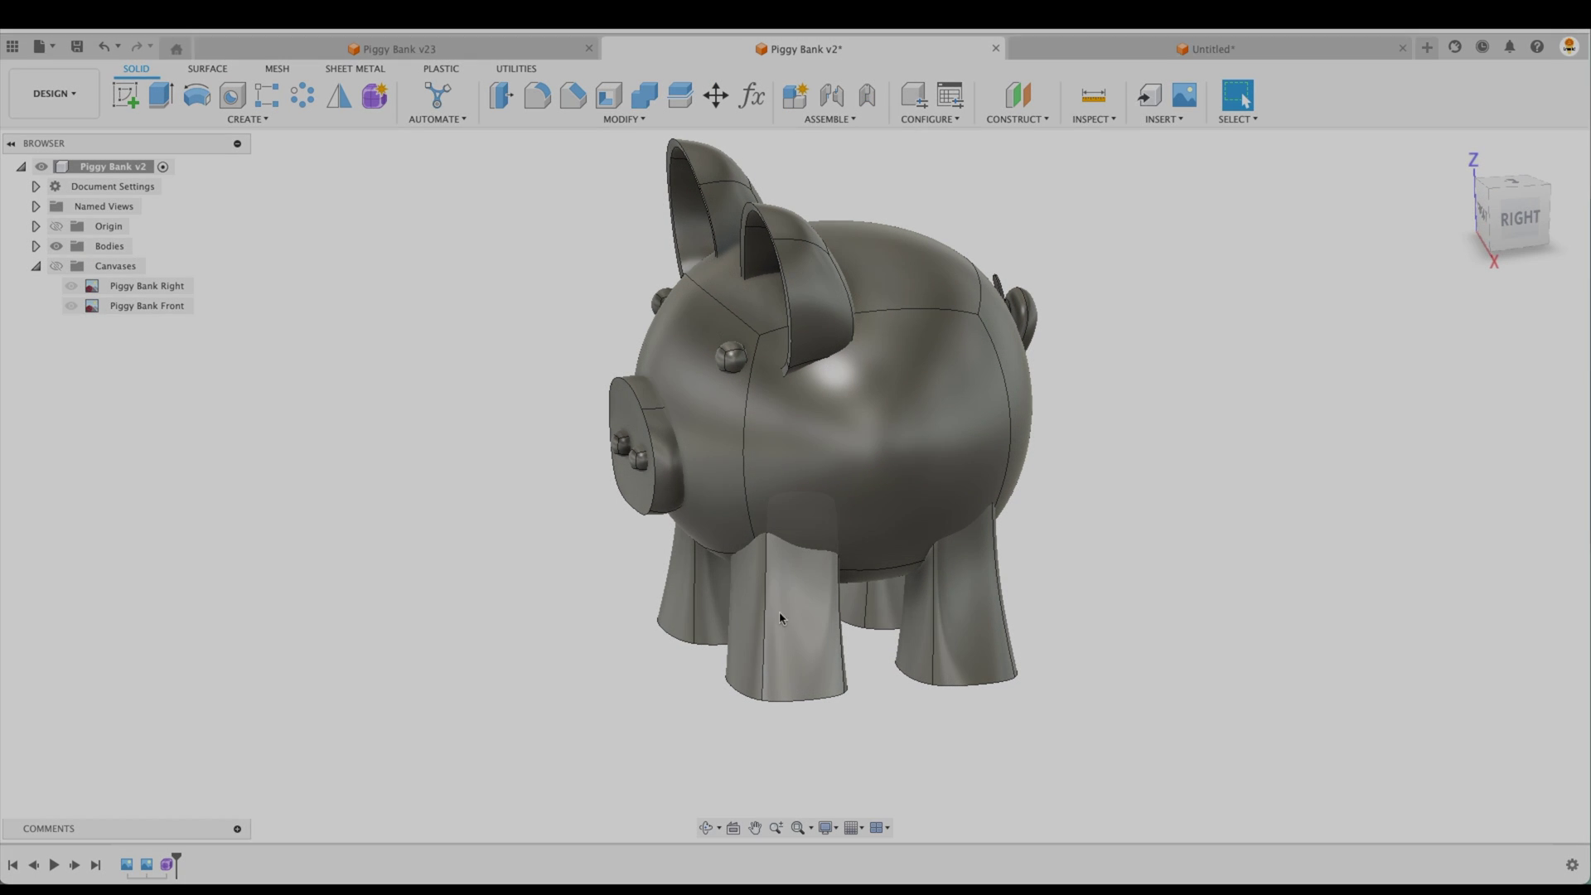